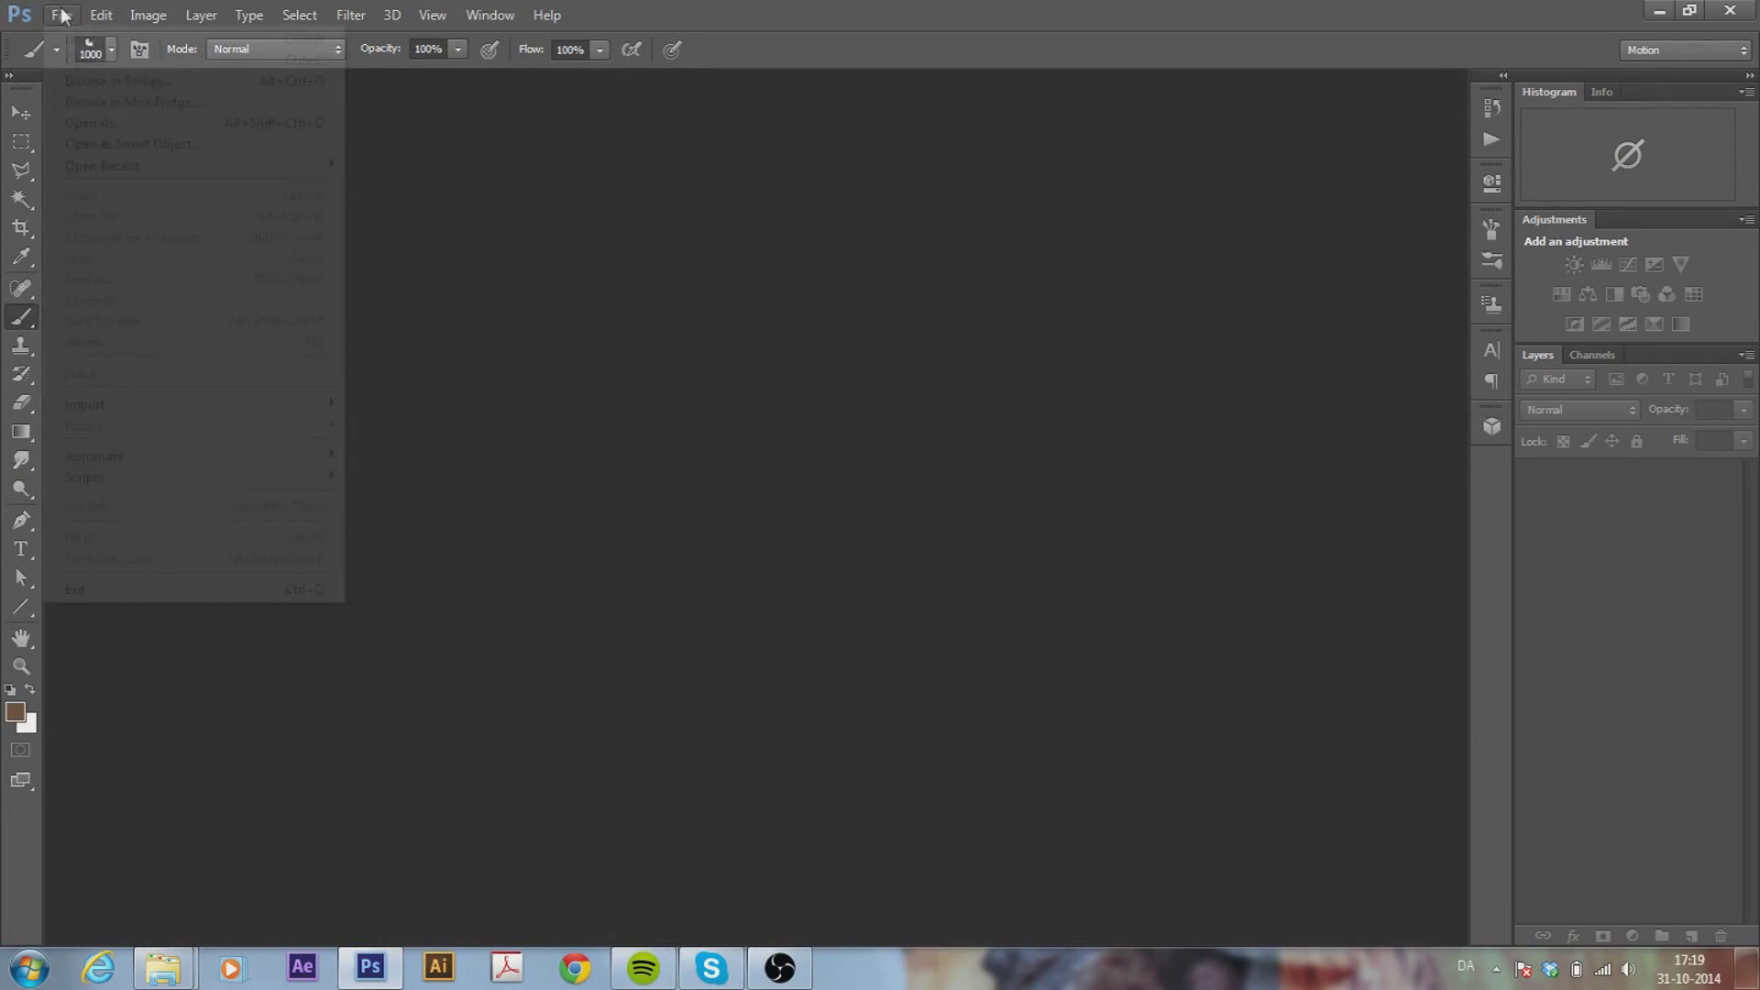
# Create a new 1920×1080 px, 72 ppi document with transparent background contents
pyautogui.click(834, 525)
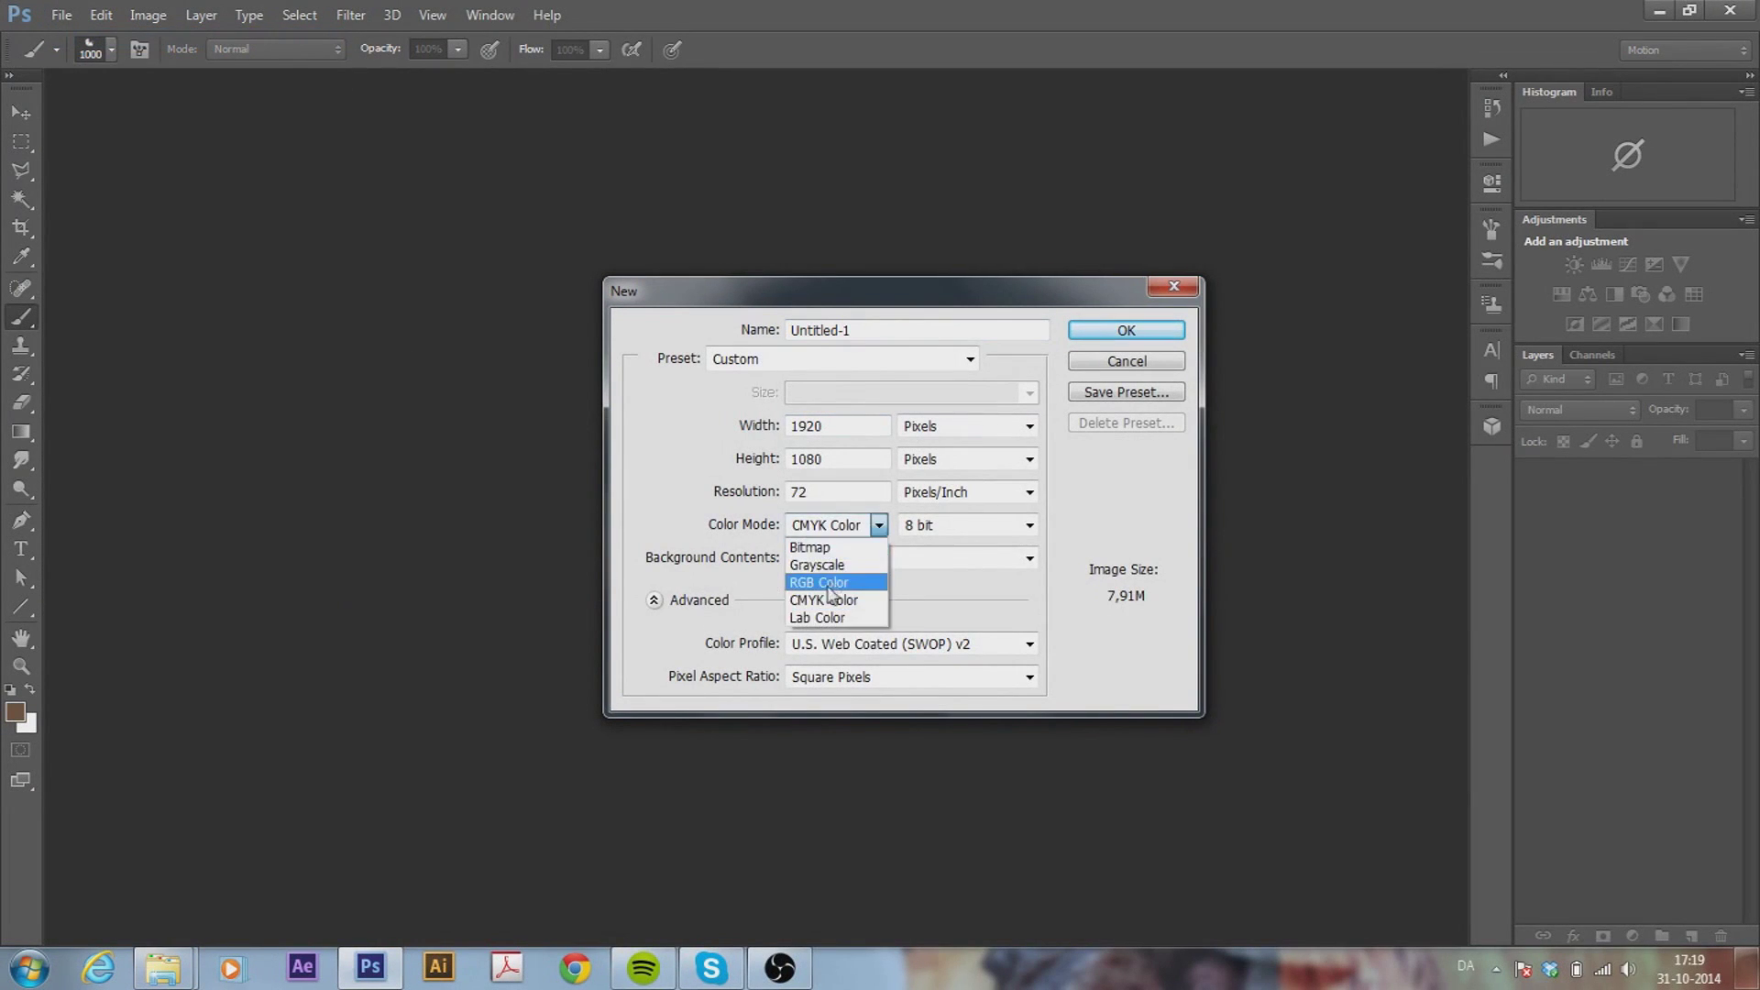
pyautogui.click(990, 528)
pyautogui.click(912, 557)
pyautogui.click(1126, 330)
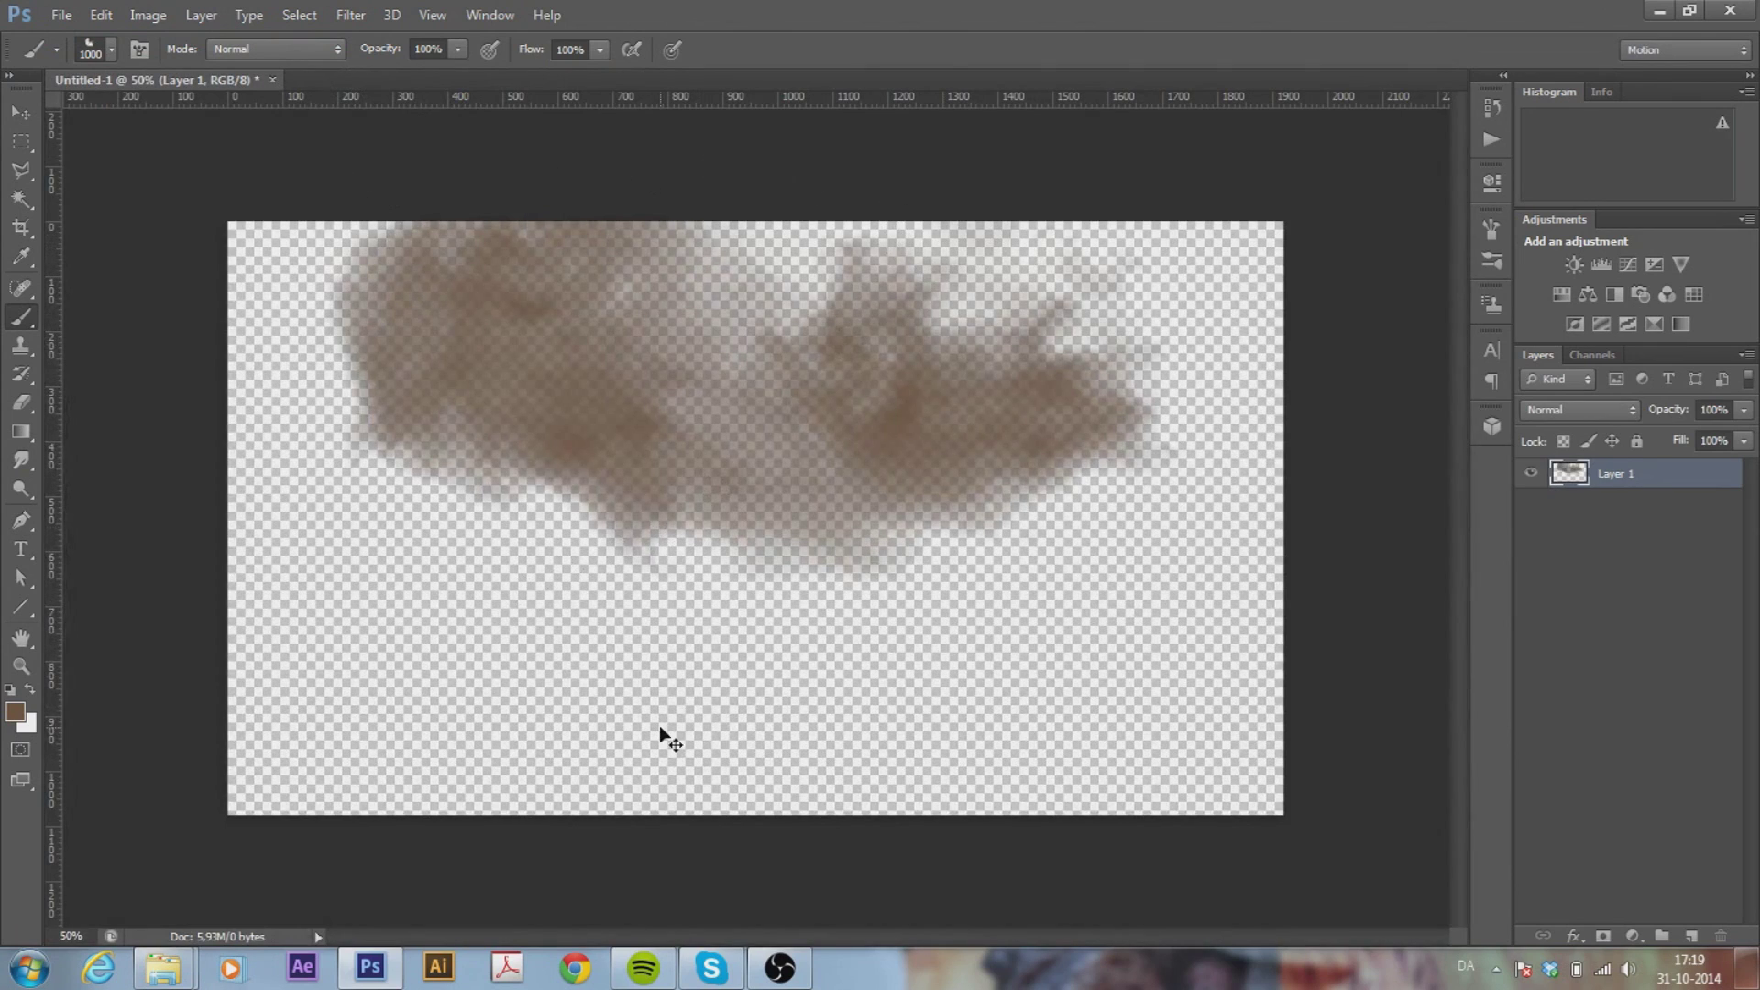
# Place the side-view portrait photo from Explorer onto the canvas and commit it
pyautogui.click(96, 51)
pyautogui.click(620, 376)
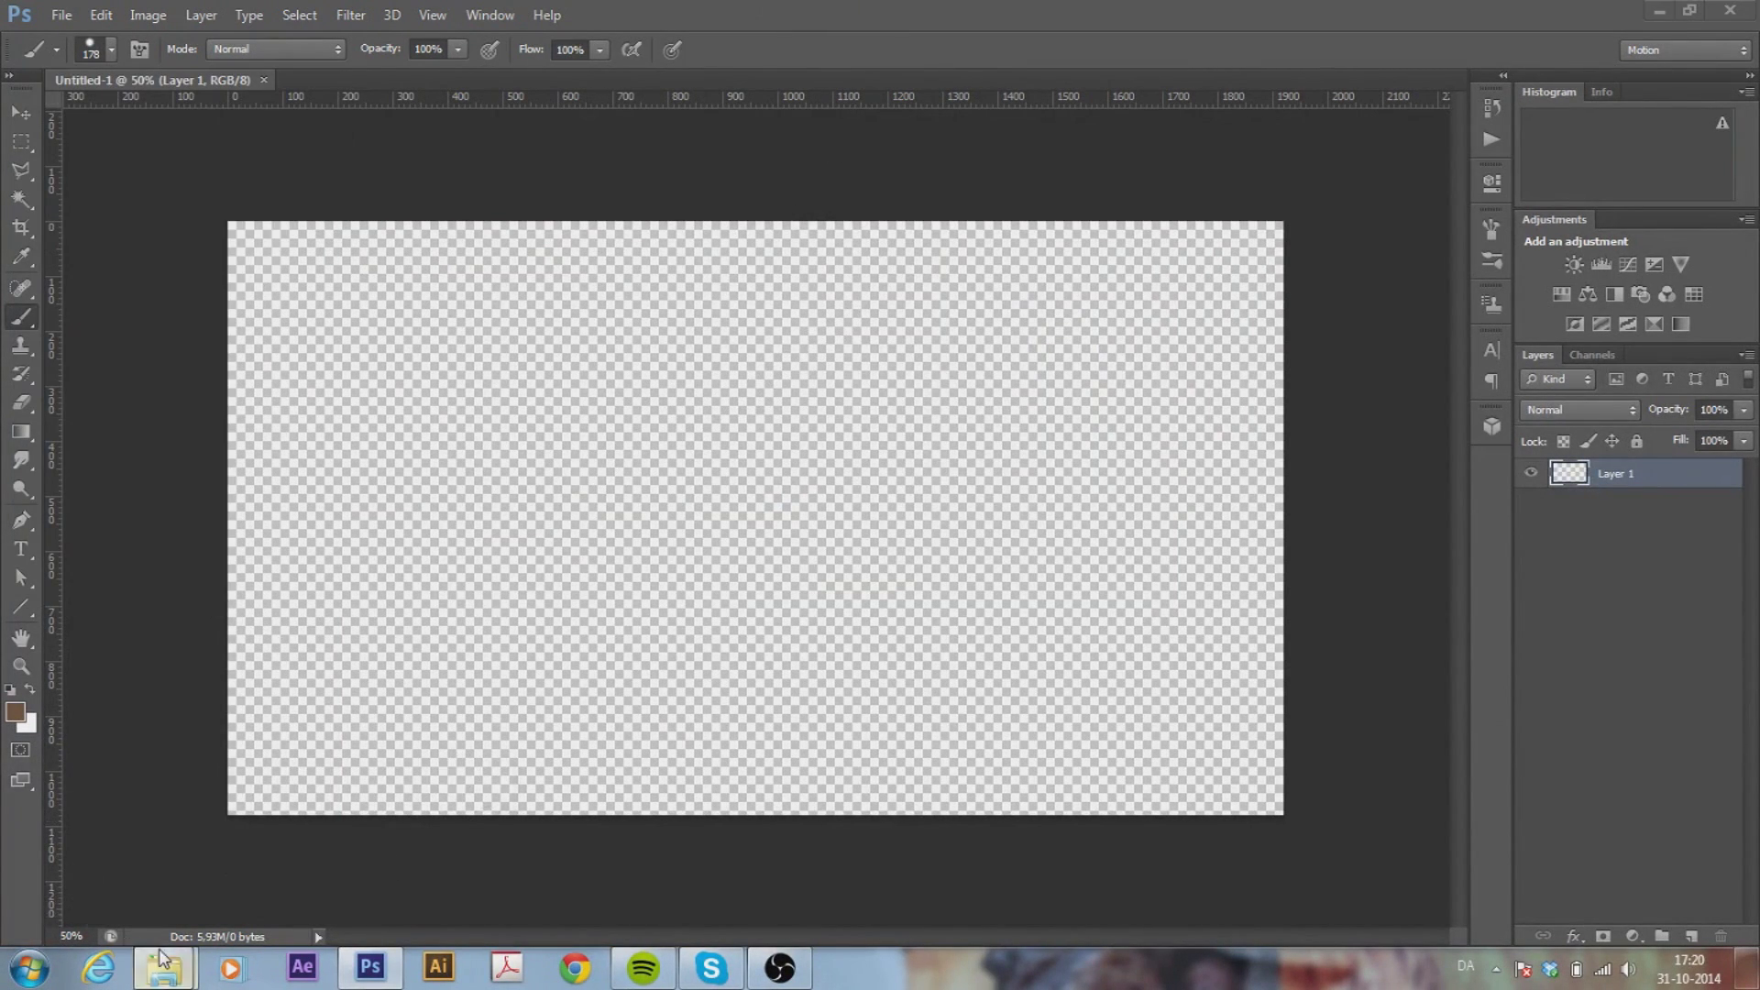
pyautogui.click(162, 968)
pyautogui.moveTo(1585, 306); pyautogui.dragTo(807, 477)
pyautogui.press('Return')
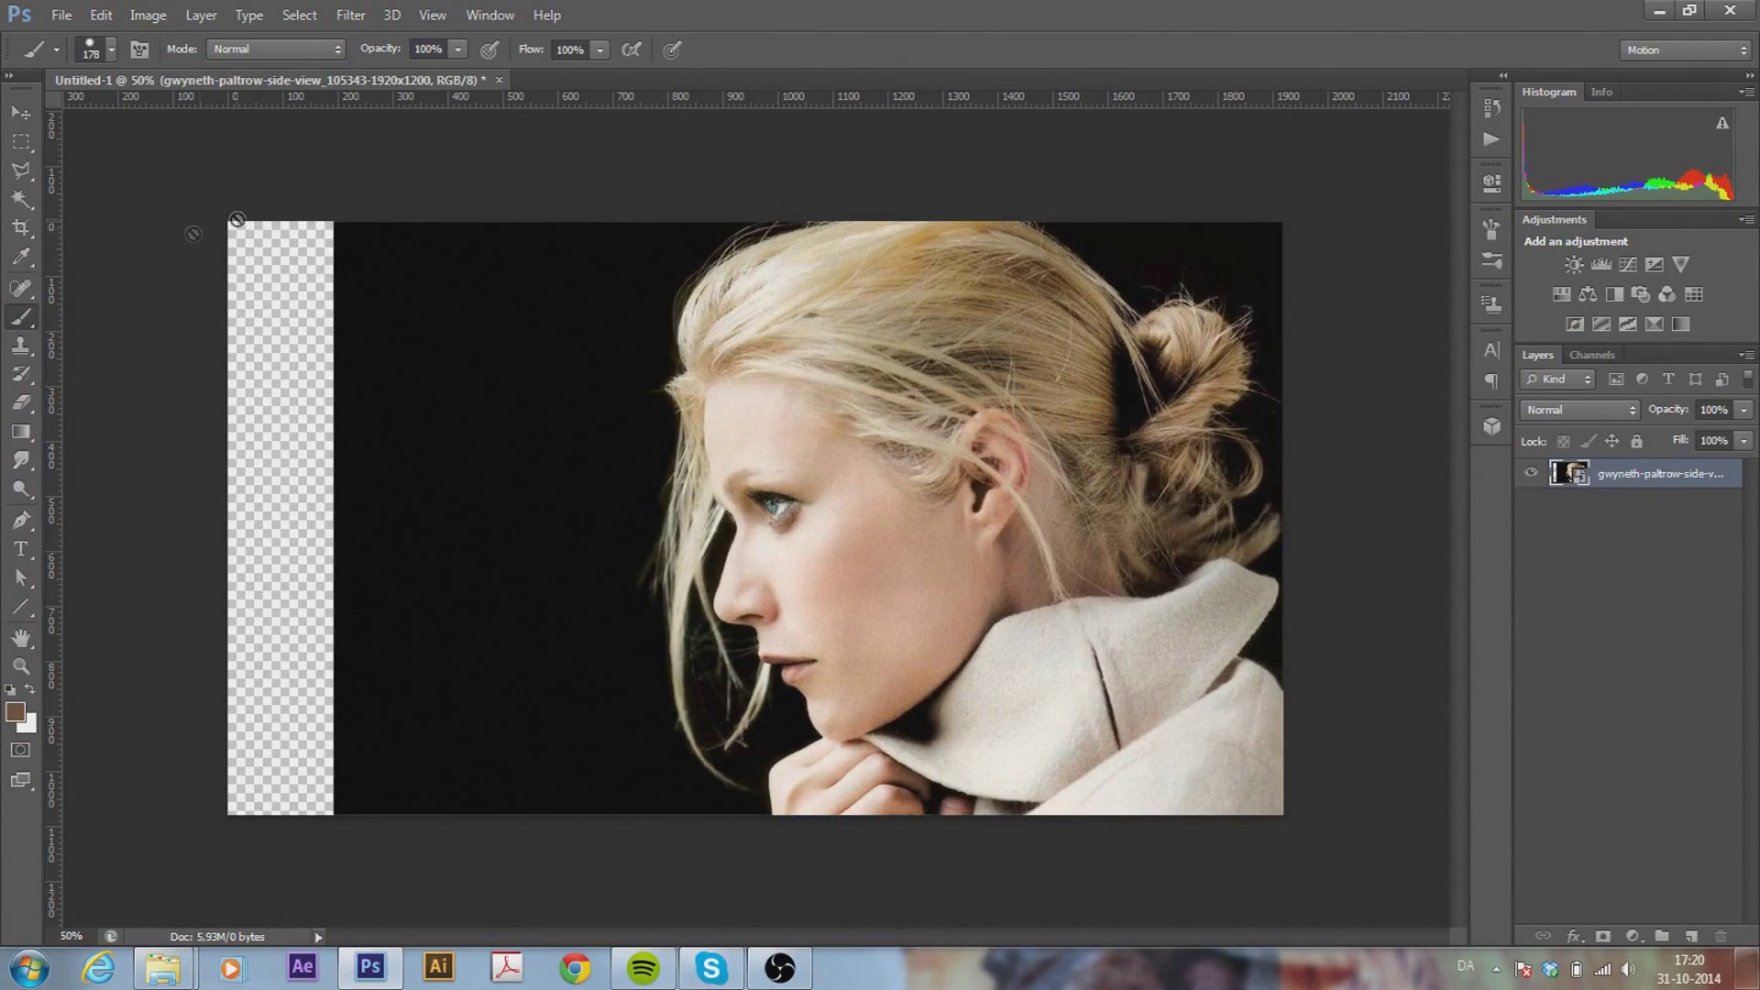
pyautogui.click(26, 399)
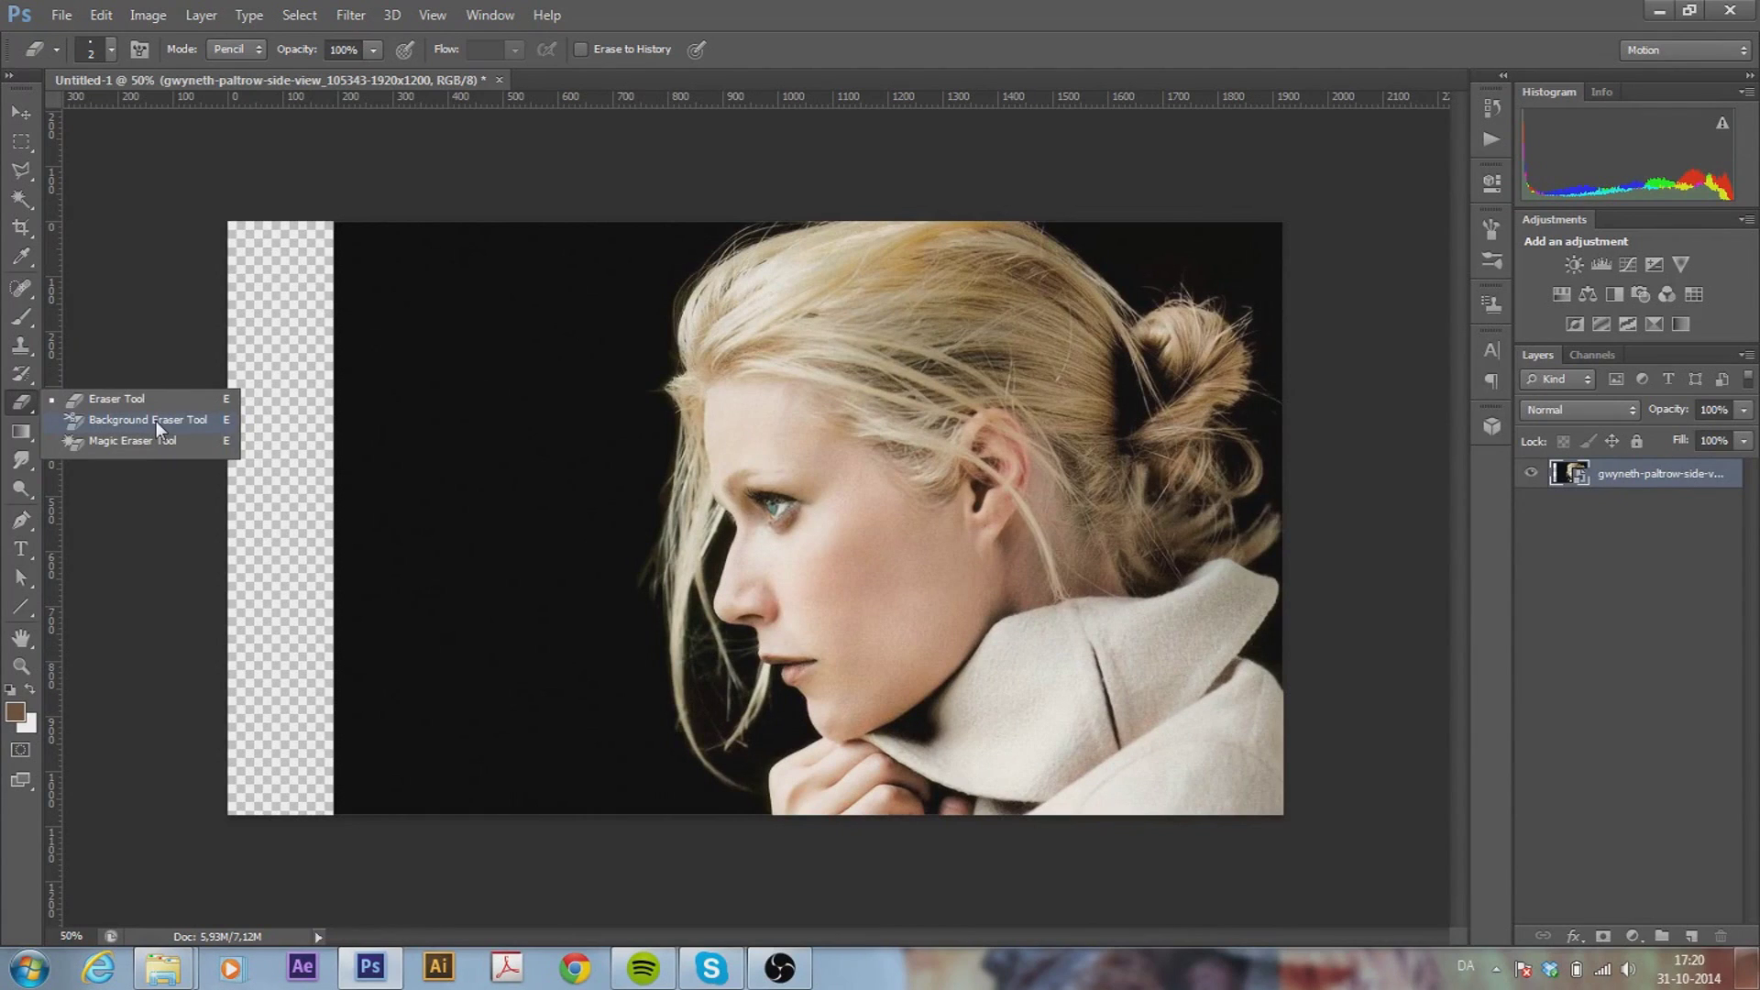
# Erase the dark background left of the woman's face with the Background Eraser
pyautogui.click(156, 420)
pyautogui.click(20, 409)
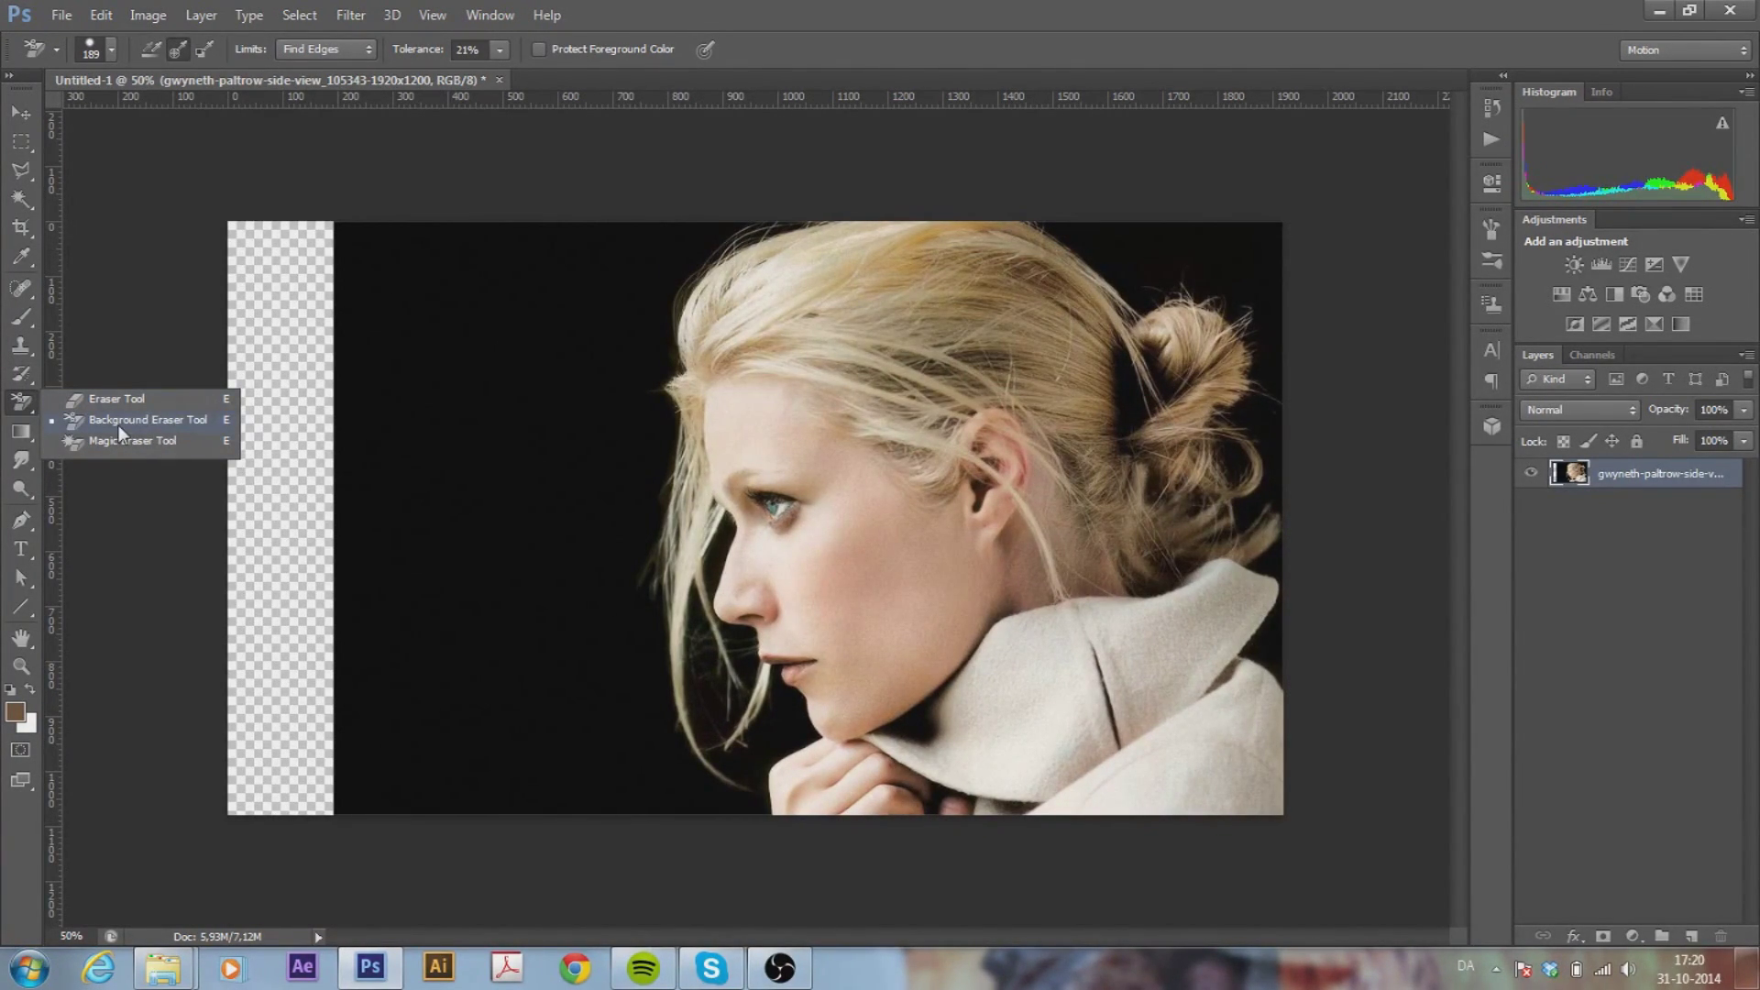
pyautogui.click(119, 426)
pyautogui.moveTo(390, 289)
pyautogui.mouseDown()
pyautogui.moveTo(292, 326)
pyautogui.moveTo(624, 151)
pyautogui.moveTo(739, 190)
pyautogui.moveTo(578, 595)
pyautogui.mouseUp()
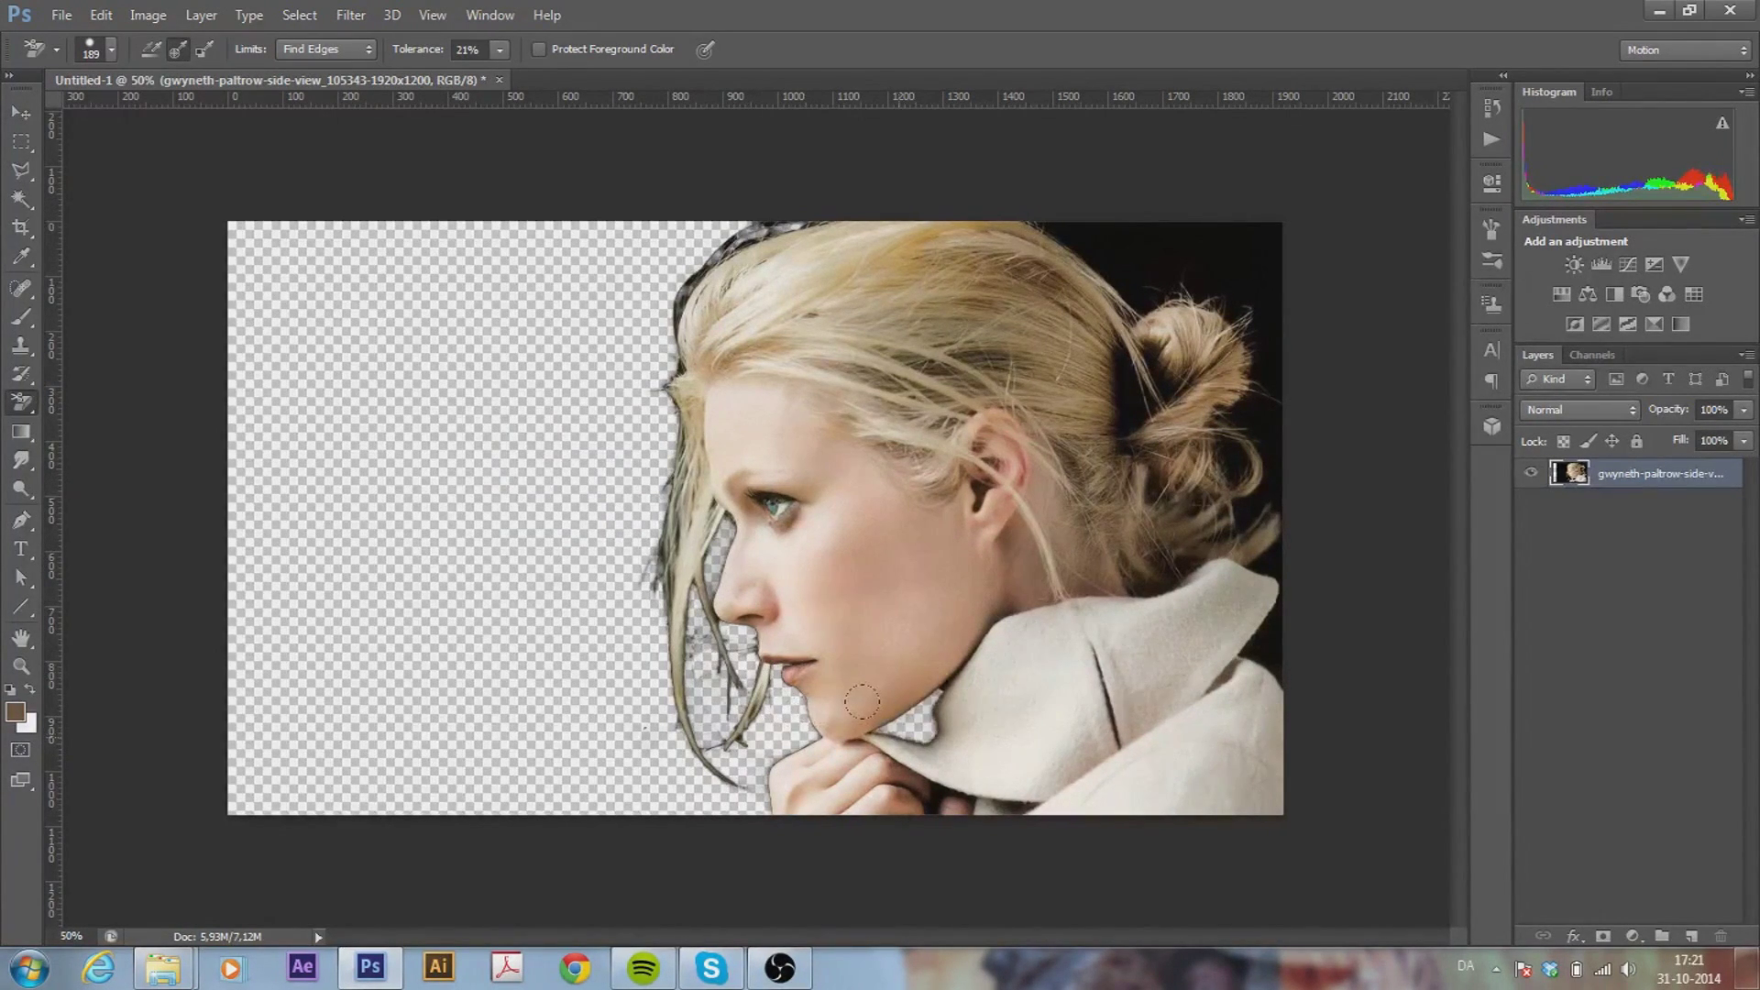
pyautogui.hotkey('ctrl', 'alt', 'z')
pyautogui.hotkey('ctrl', 'alt', 'z')
pyautogui.hotkey('ctrl', 'alt', 'z')
pyautogui.moveTo(385, 349); pyautogui.dragTo(660, 275)
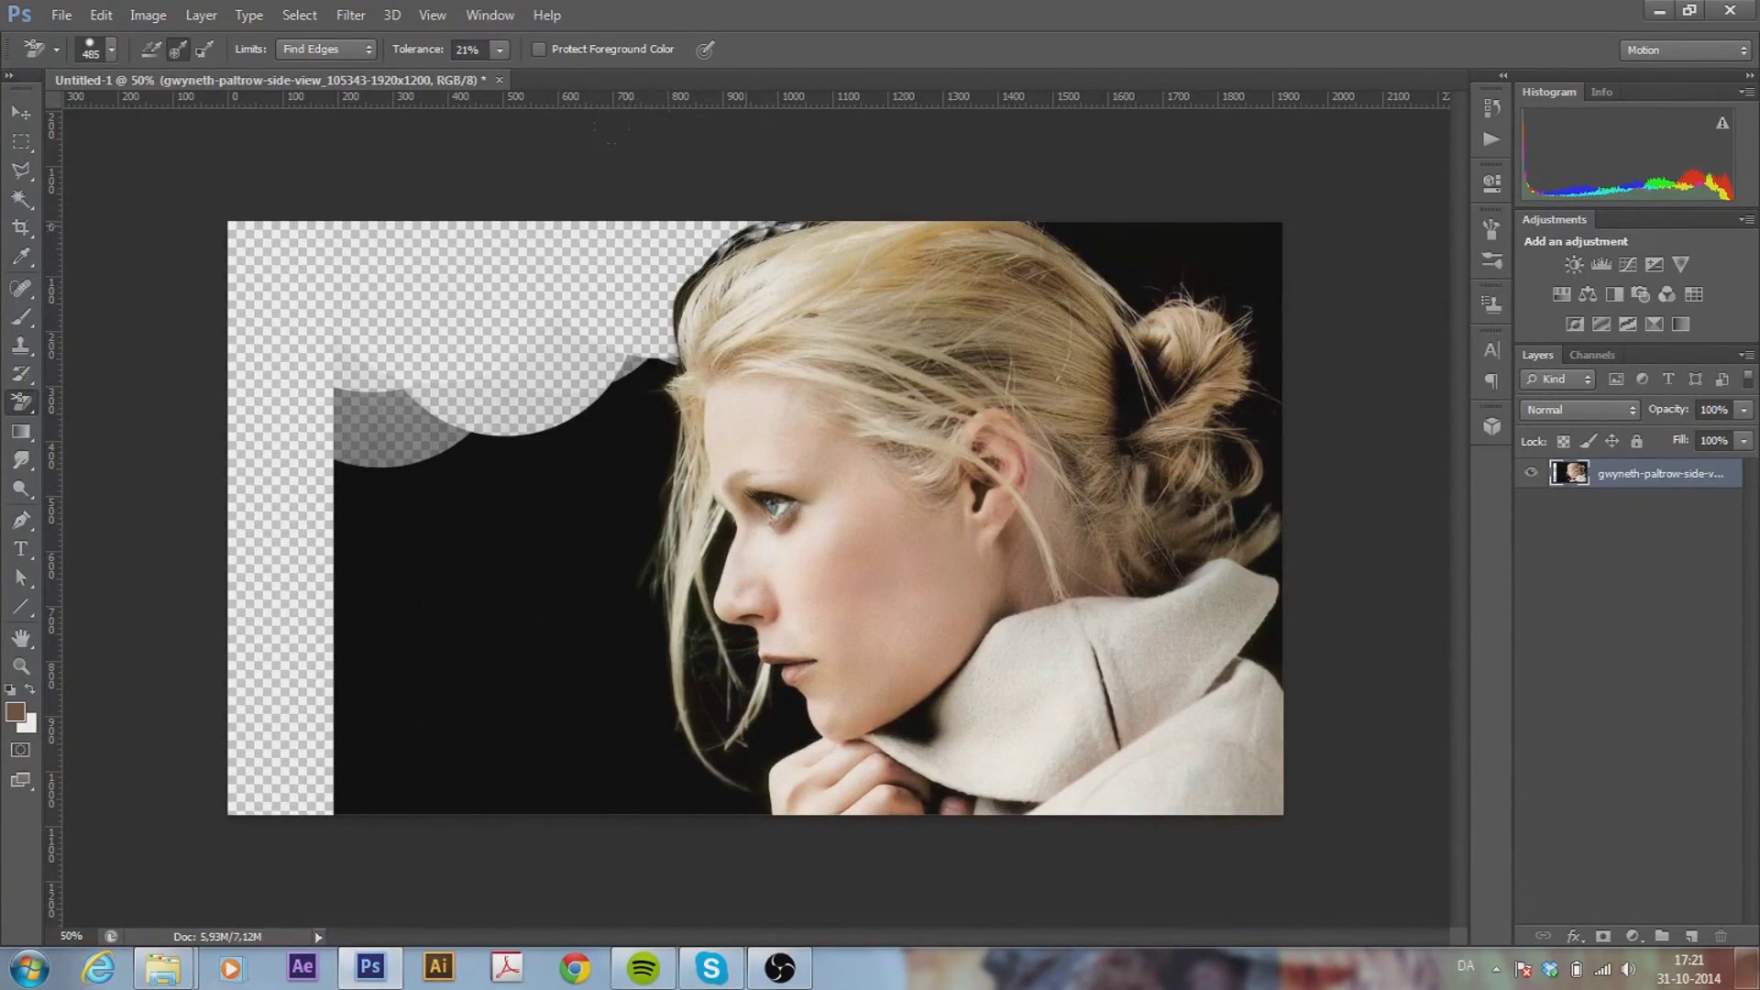
pyautogui.moveTo(395, 413)
pyautogui.mouseDown()
pyautogui.moveTo(605, 477)
pyautogui.moveTo(550, 761)
pyautogui.mouseUp()
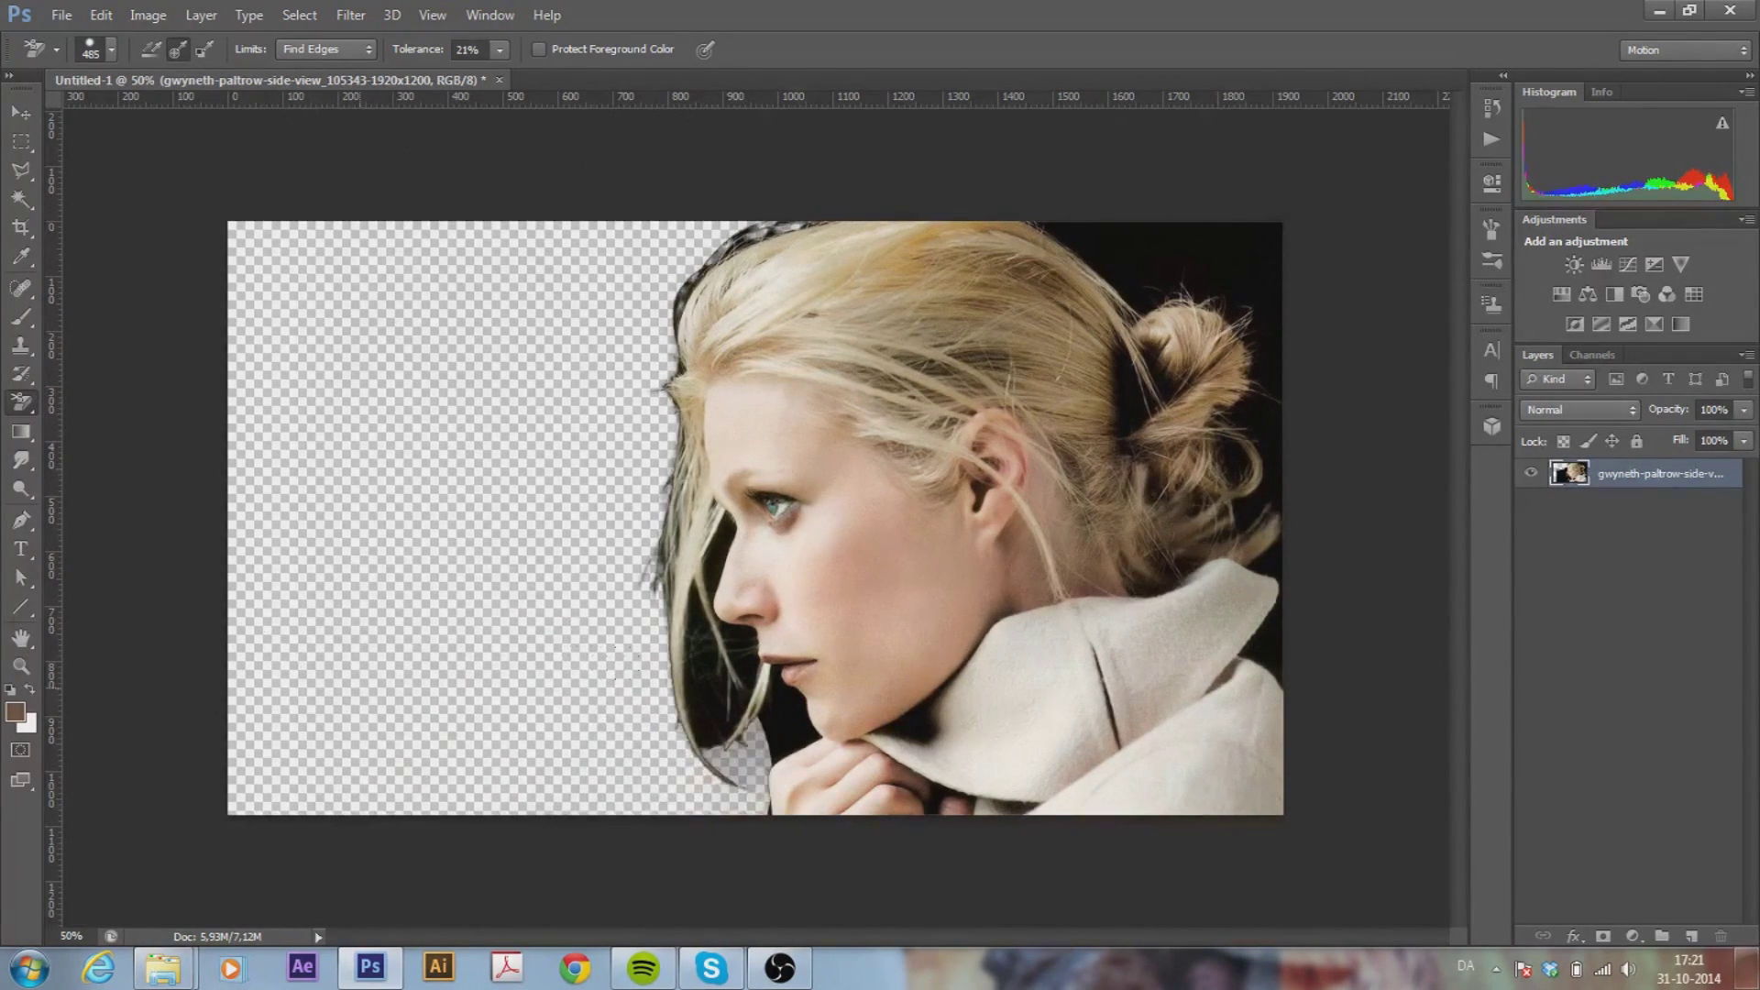
# Erase the background around the chin, hair bun and right edge, with tolerance 50%
pyautogui.moveTo(634, 670); pyautogui.dragTo(626, 561)
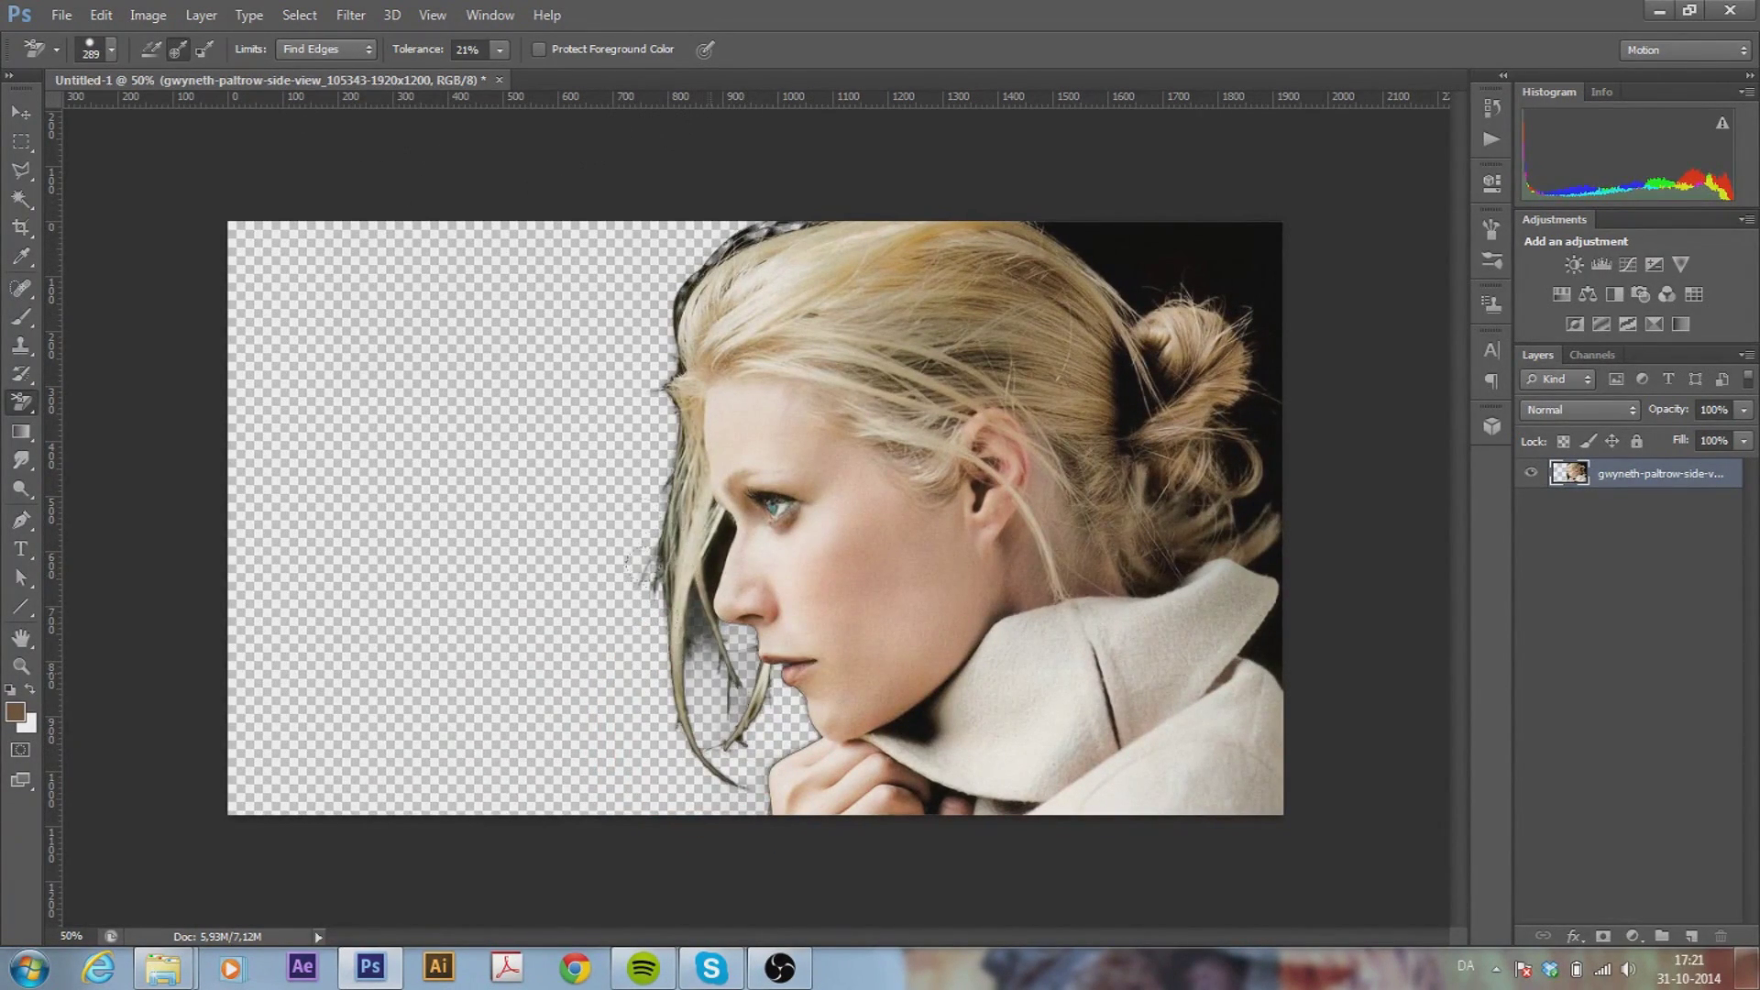
pyautogui.moveTo(1082, 240); pyautogui.dragTo(1203, 273)
pyautogui.hotkey('ctrl', 'z')
pyautogui.moveTo(1054, 241)
pyautogui.mouseDown()
pyautogui.moveTo(1270, 303)
pyautogui.moveTo(1269, 678)
pyautogui.mouseUp()
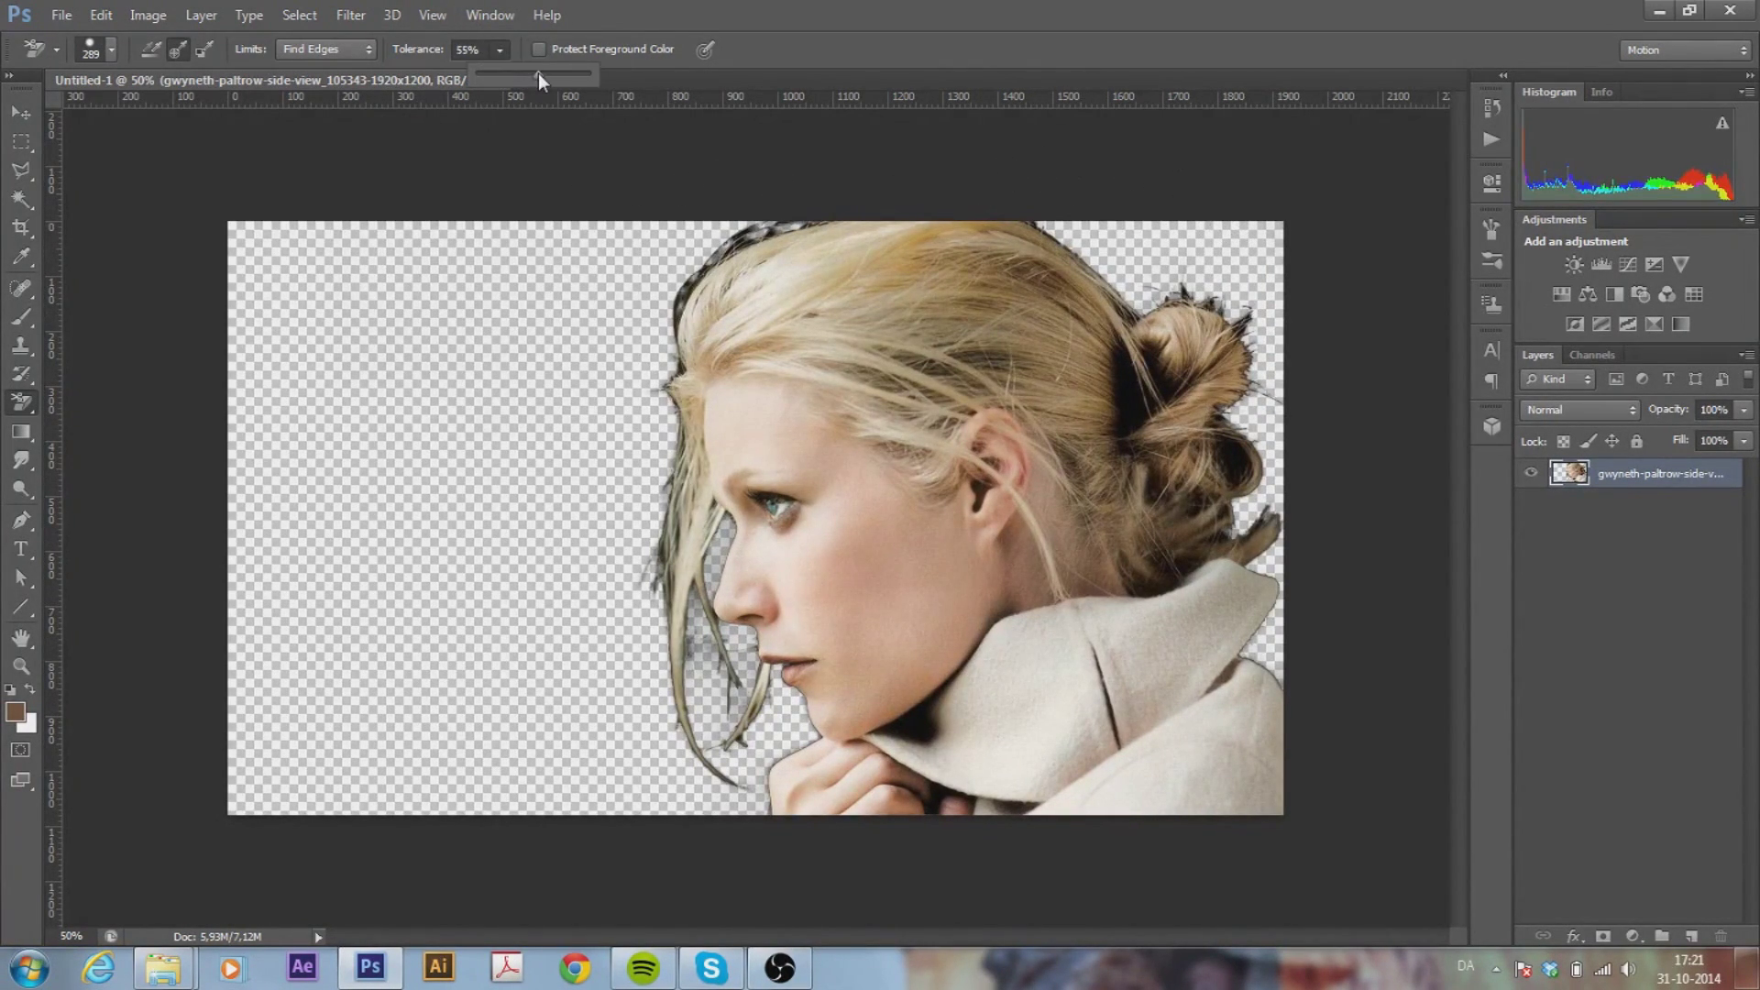
pyautogui.moveTo(537, 73); pyautogui.dragTo(531, 74)
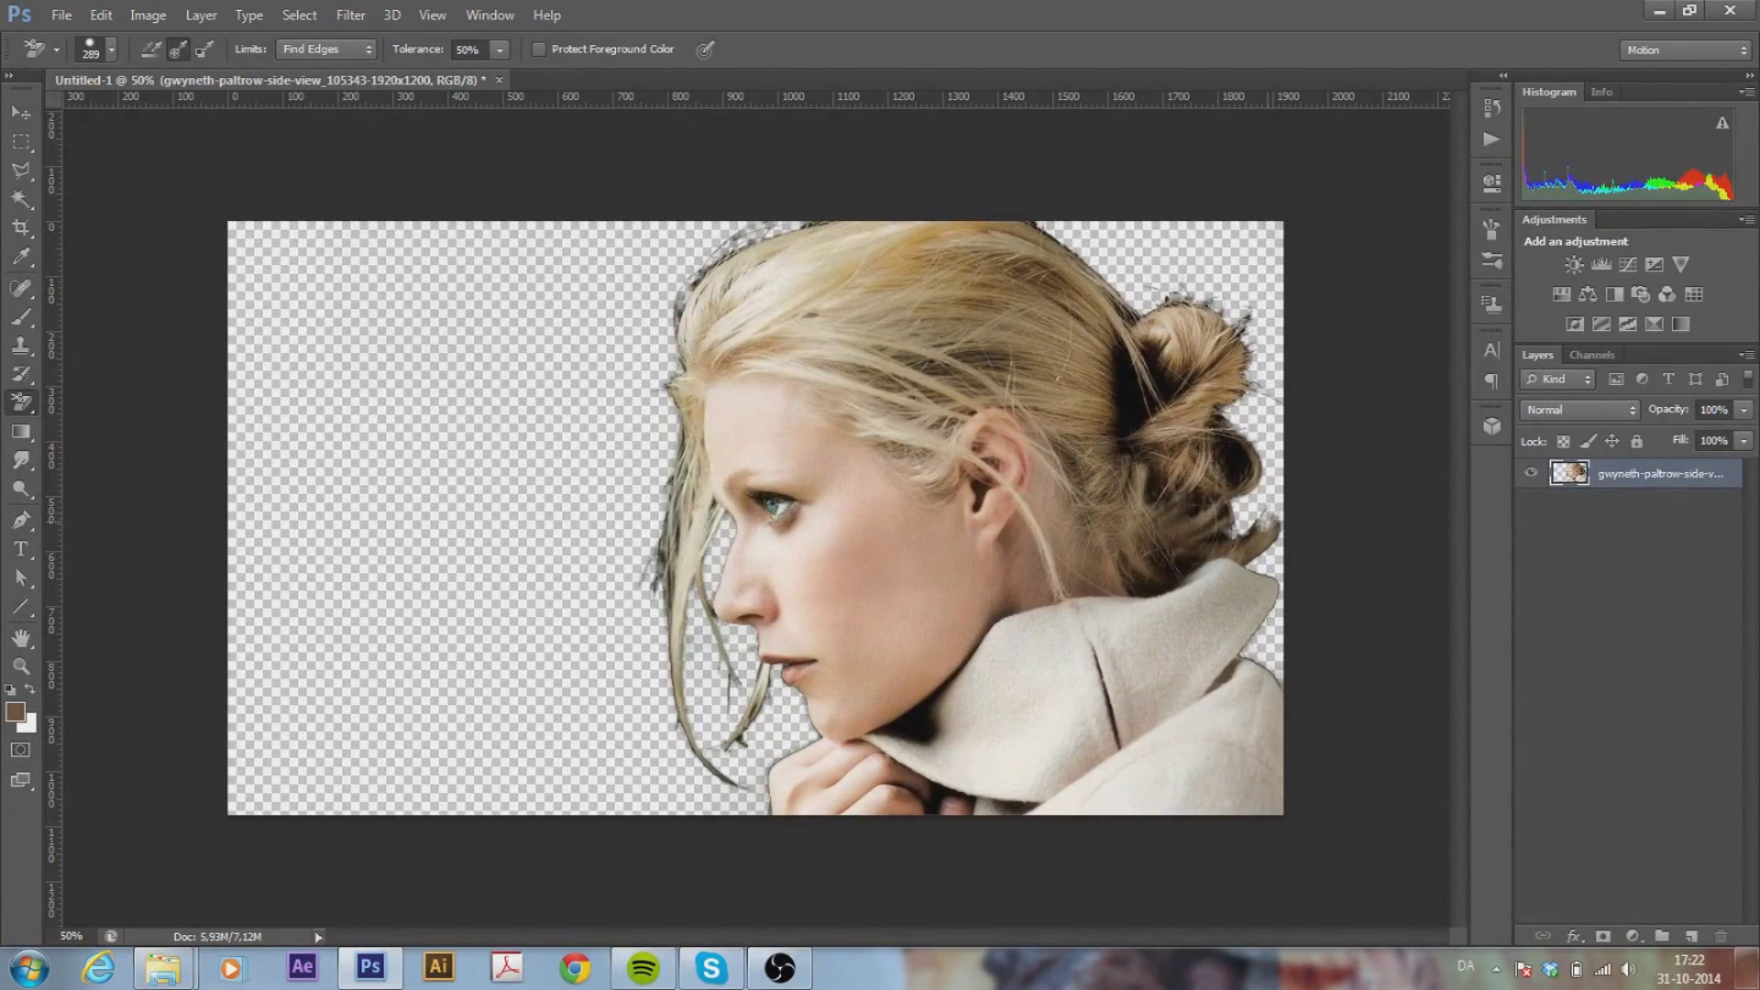
# Load the cut-out figure as a selection and add a layer mask to the portrait
pyautogui.click(300, 15)
pyautogui.click(177, 298)
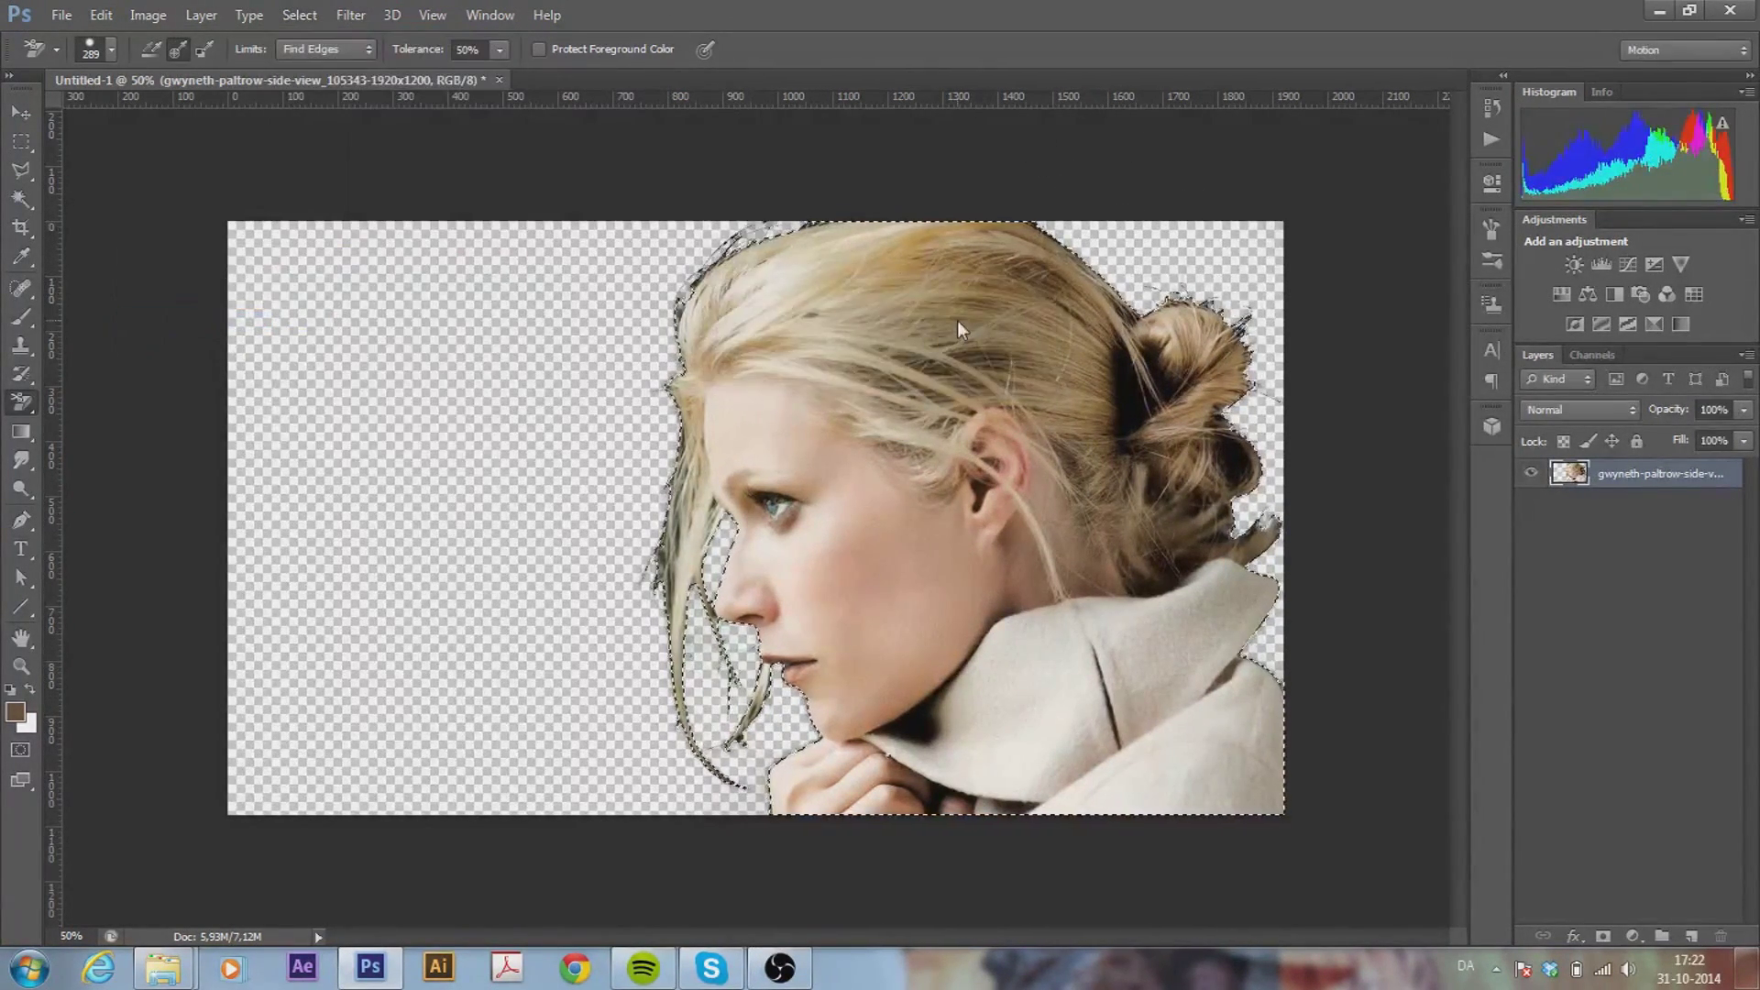
pyautogui.click(1603, 936)
pyautogui.press('b')
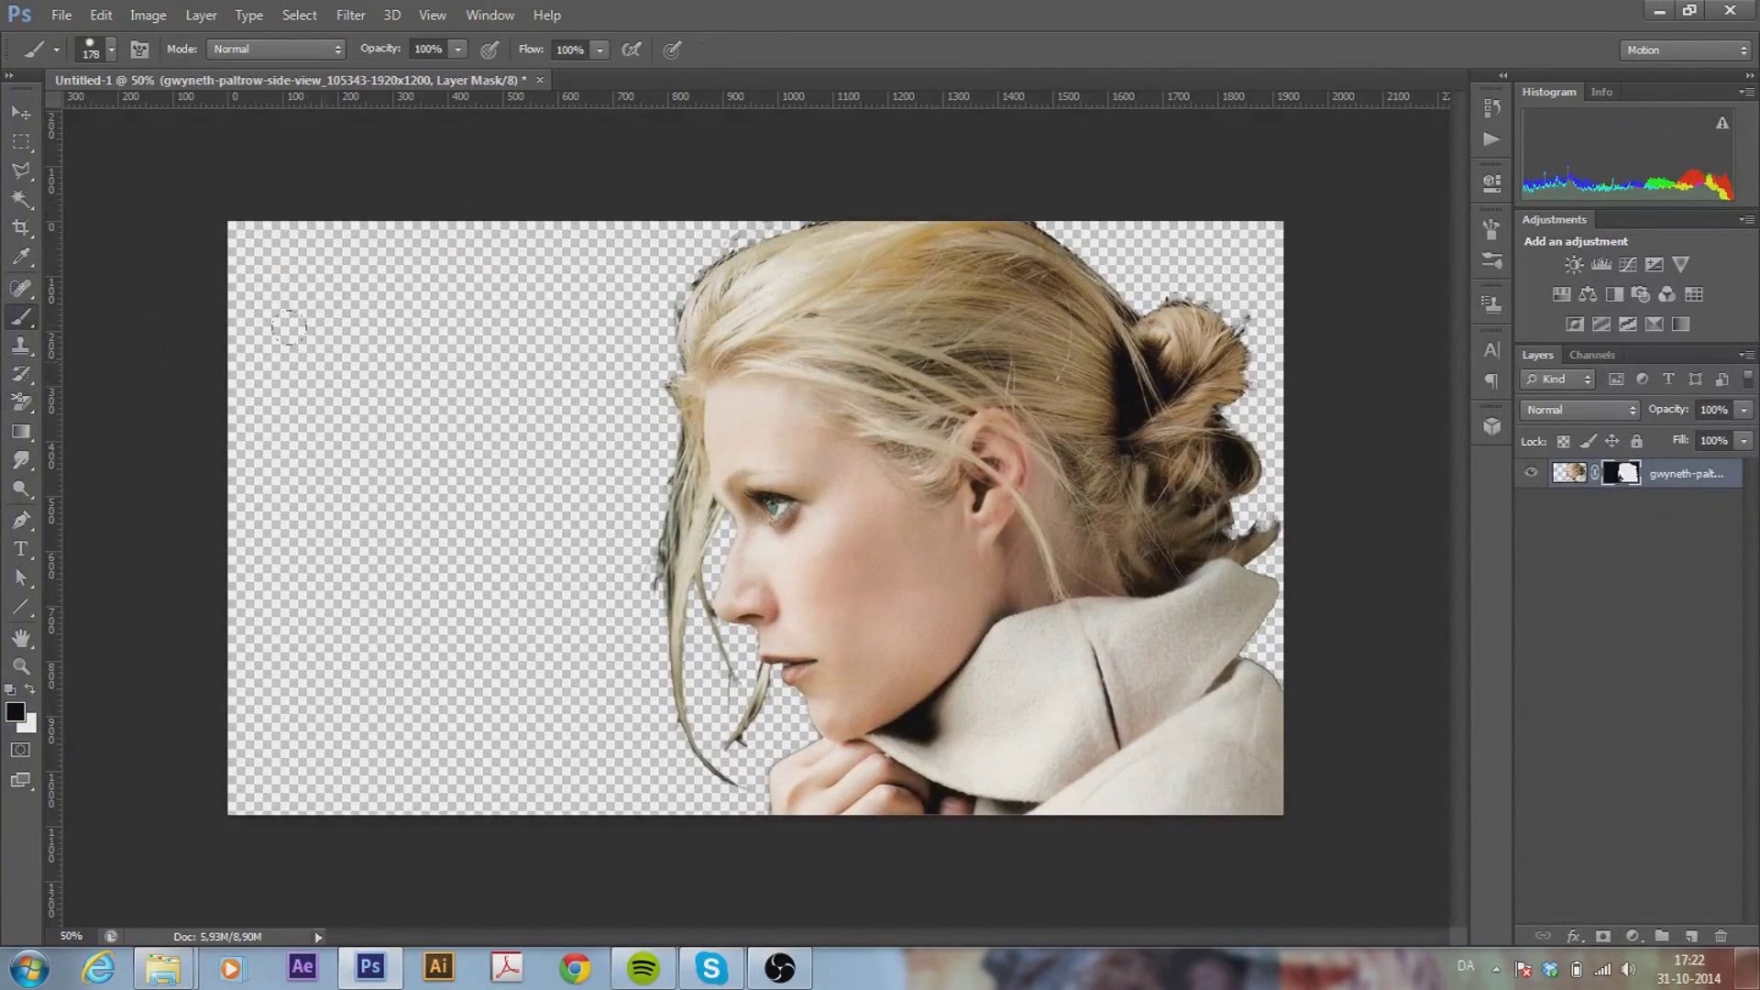
pyautogui.click(1569, 472)
# Place the Grand Canyon photo into the document and flip it horizontally
pyautogui.click(158, 974)
pyautogui.moveTo(1258, 275); pyautogui.dragTo(642, 458)
pyautogui.rightClick(885, 457)
pyautogui.click(907, 763)
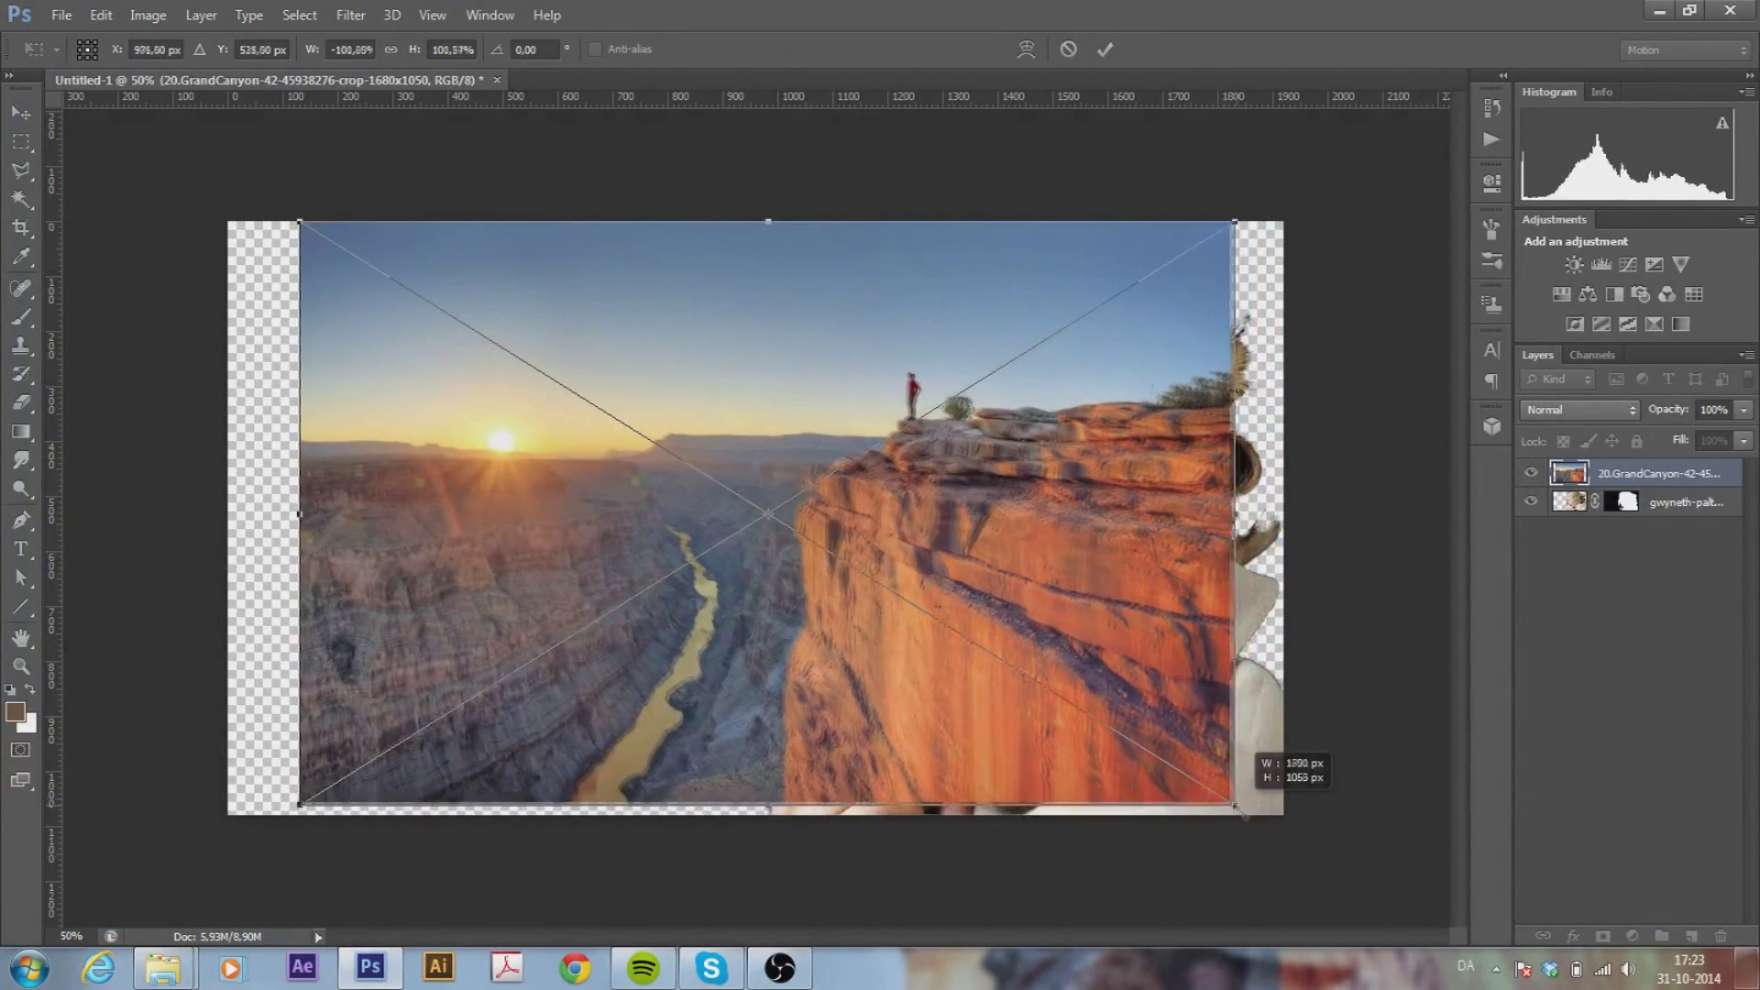
# Scale and position the Grand Canyon photo over the right side, then commit it
pyautogui.moveTo(880, 379); pyautogui.dragTo(1135, 379)
pyautogui.moveTo(1744, 410); pyautogui.dragTo(1686, 439)
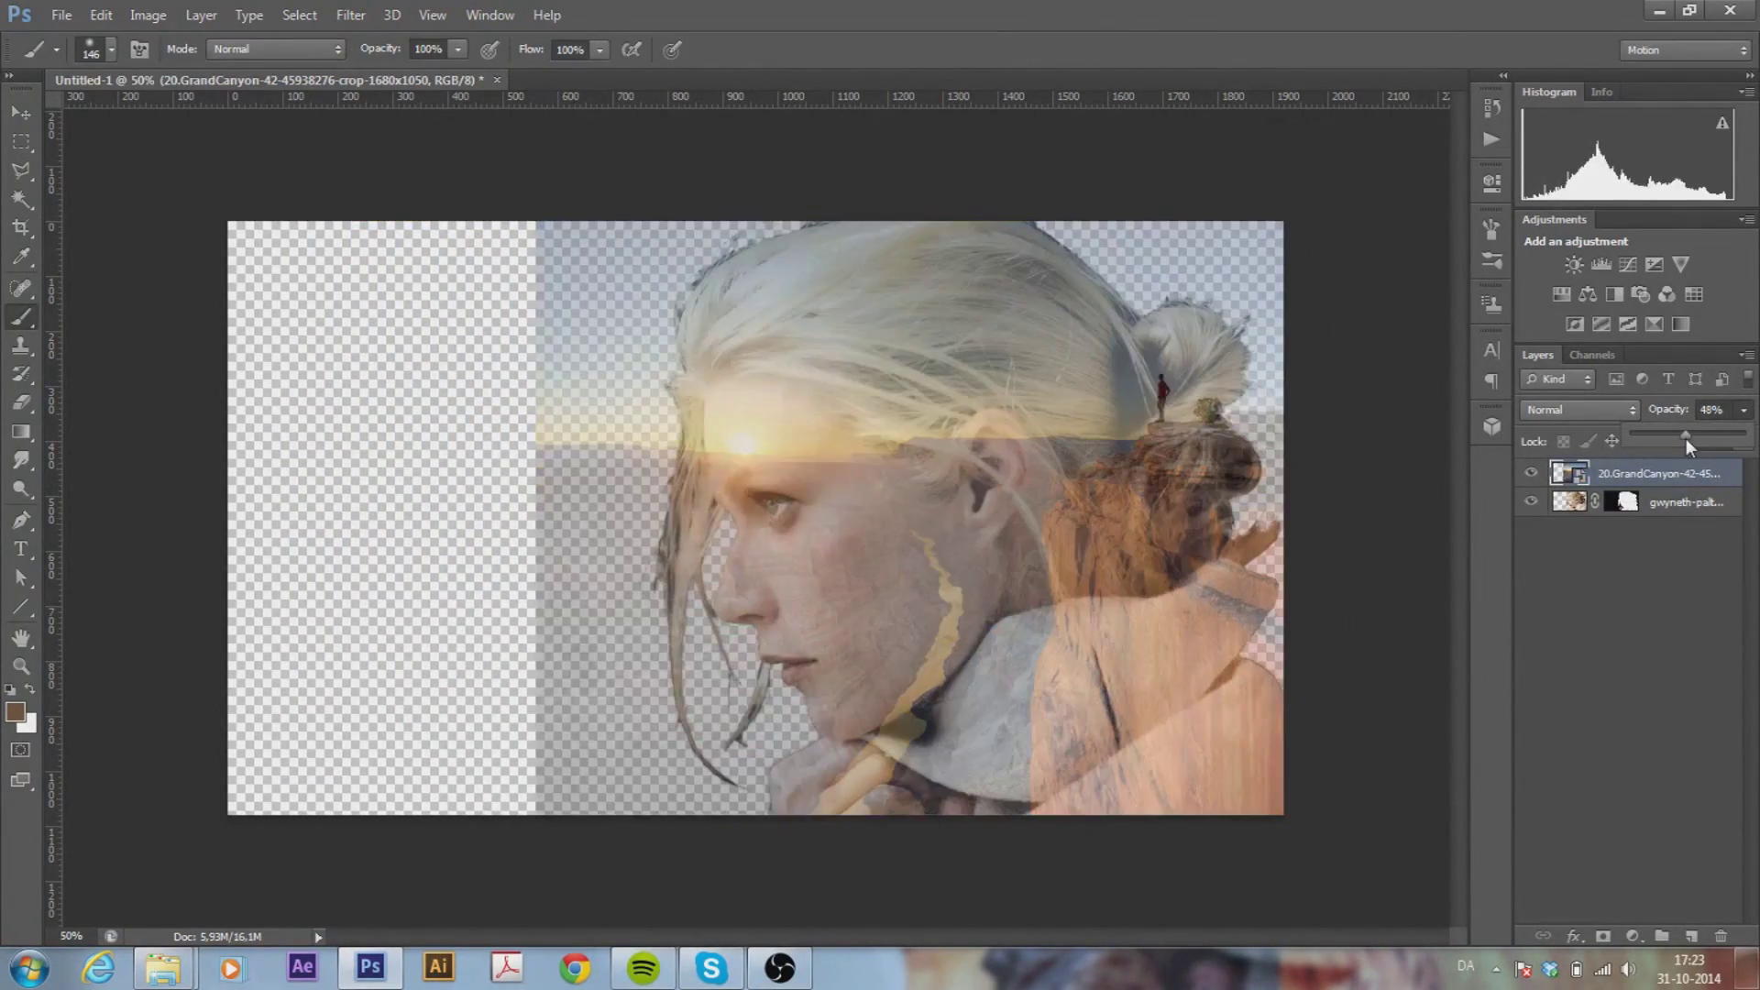
pyautogui.moveTo(873, 471); pyautogui.dragTo(853, 464)
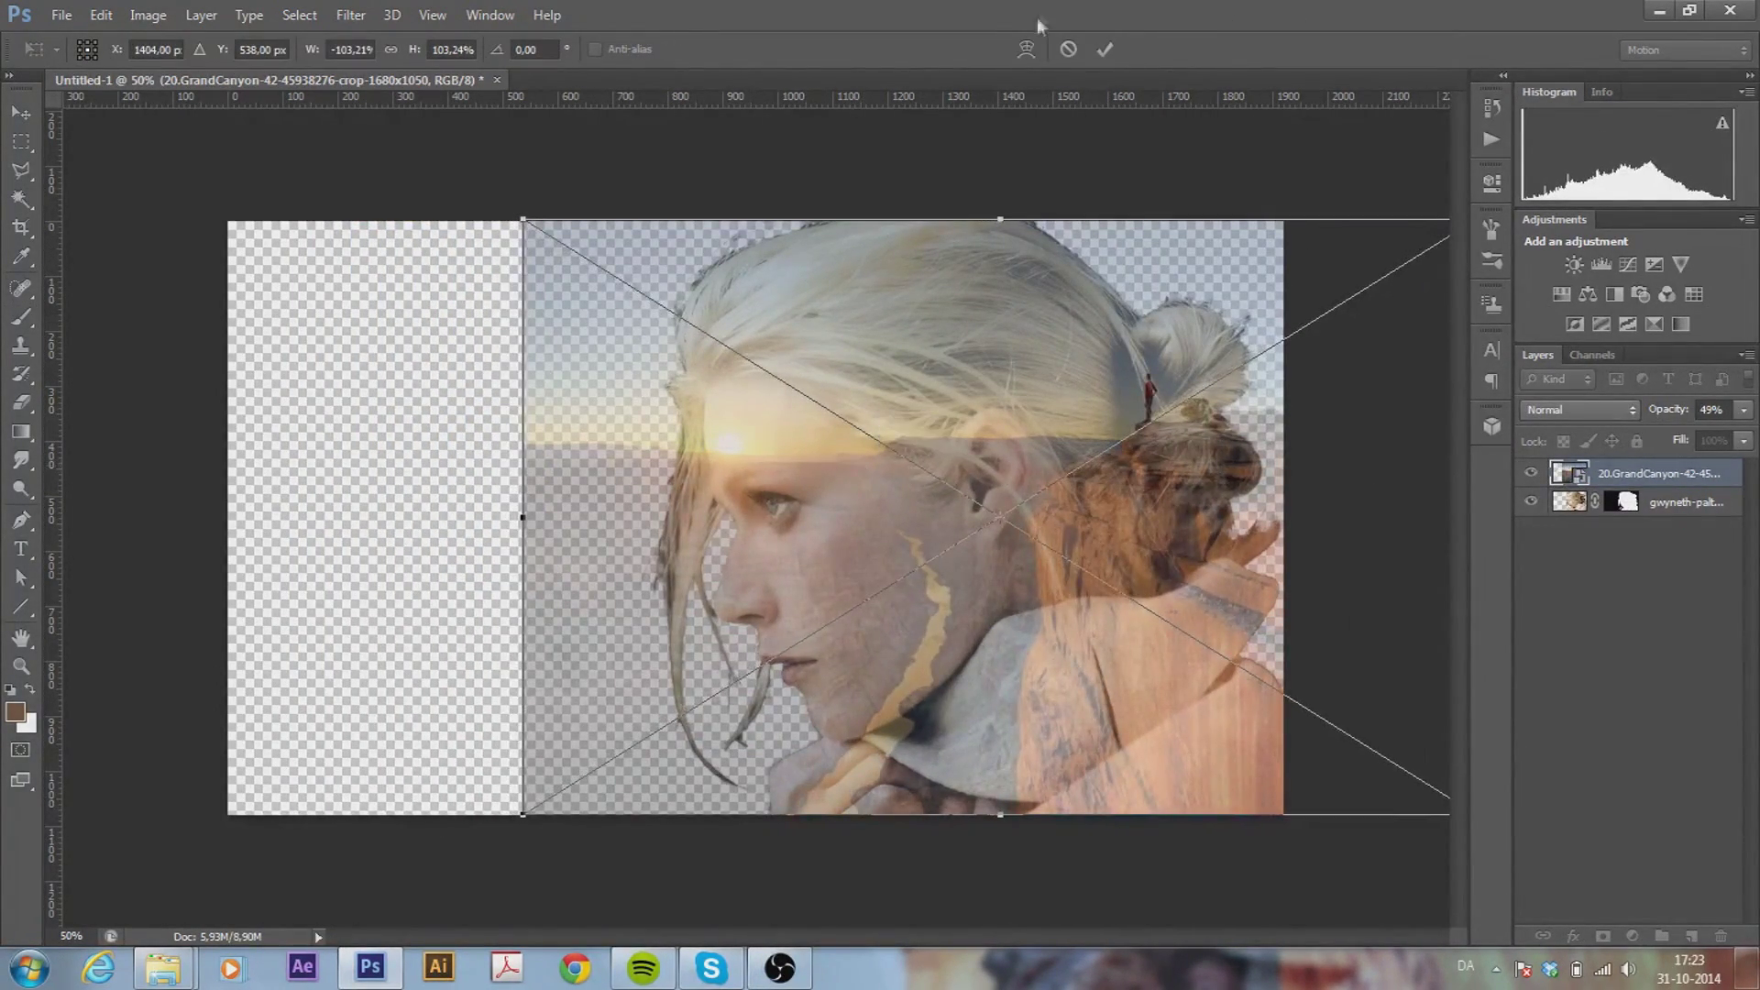
pyautogui.click(1103, 50)
pyautogui.moveTo(1686, 439); pyautogui.dragTo(1740, 439)
# Add a bottom layer painted white over the empty left area
pyautogui.hotkey('ctrl', 'shift', 'alt', 'n')
pyautogui.hotkey('ctrl', 'shift', '[')
pyautogui.moveTo(291, 408); pyautogui.dragTo(1364, 431)
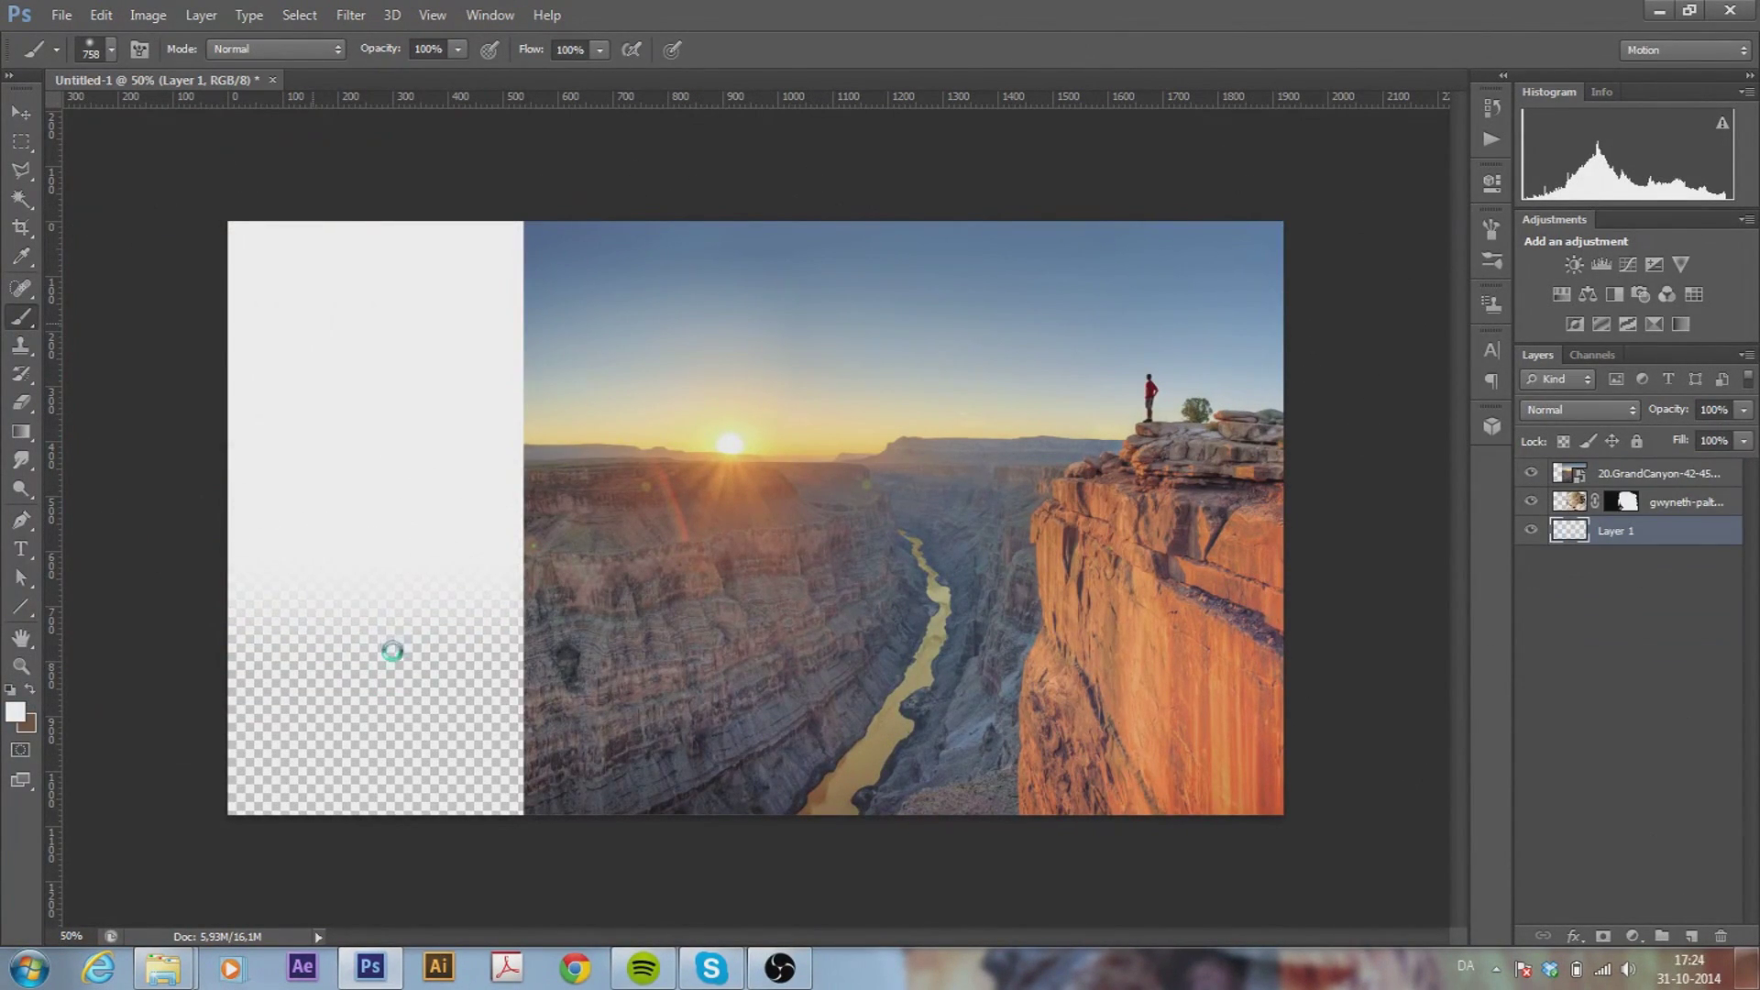
pyautogui.moveTo(497, 584); pyautogui.dragTo(490, 689)
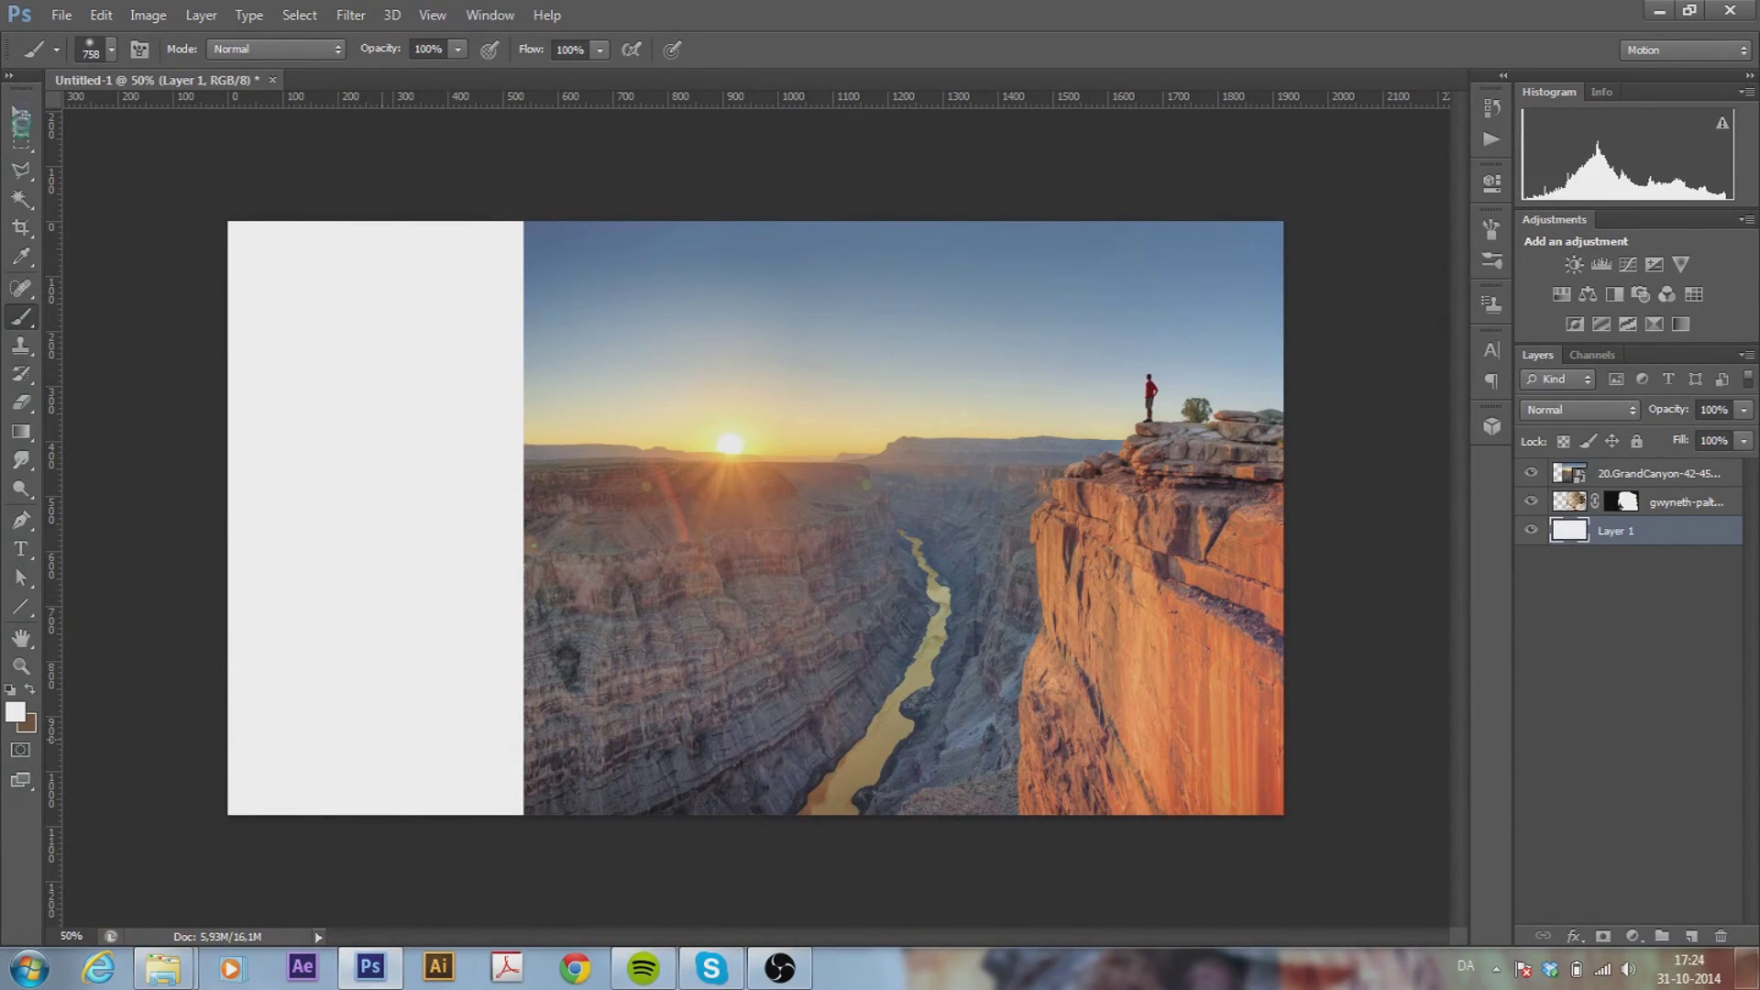
pyautogui.click(1651, 473)
# Mask the Grand Canyon layer to the woman's silhouette and deselect
pyautogui.keyDown('ctrl'); pyautogui.click(1569, 474); pyautogui.keyUp('ctrl')
pyautogui.click(1604, 936)
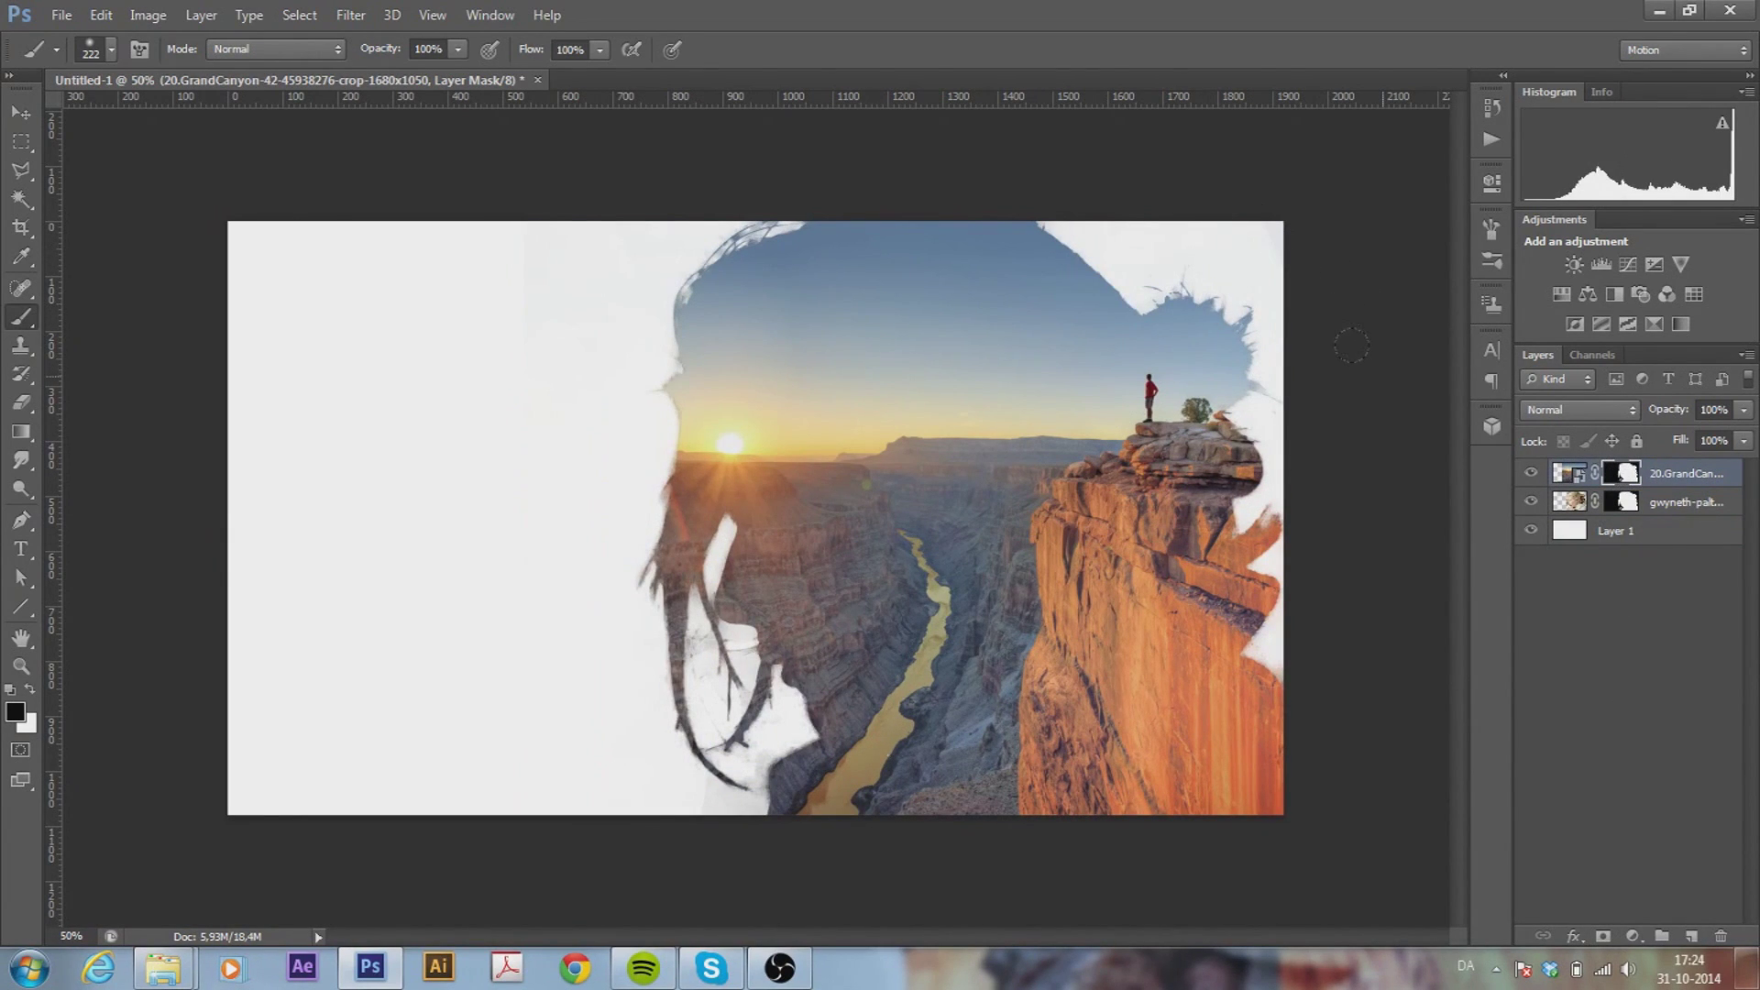
pyautogui.keyDown('ctrl'); pyautogui.click(1569, 504); pyautogui.keyUp('ctrl')
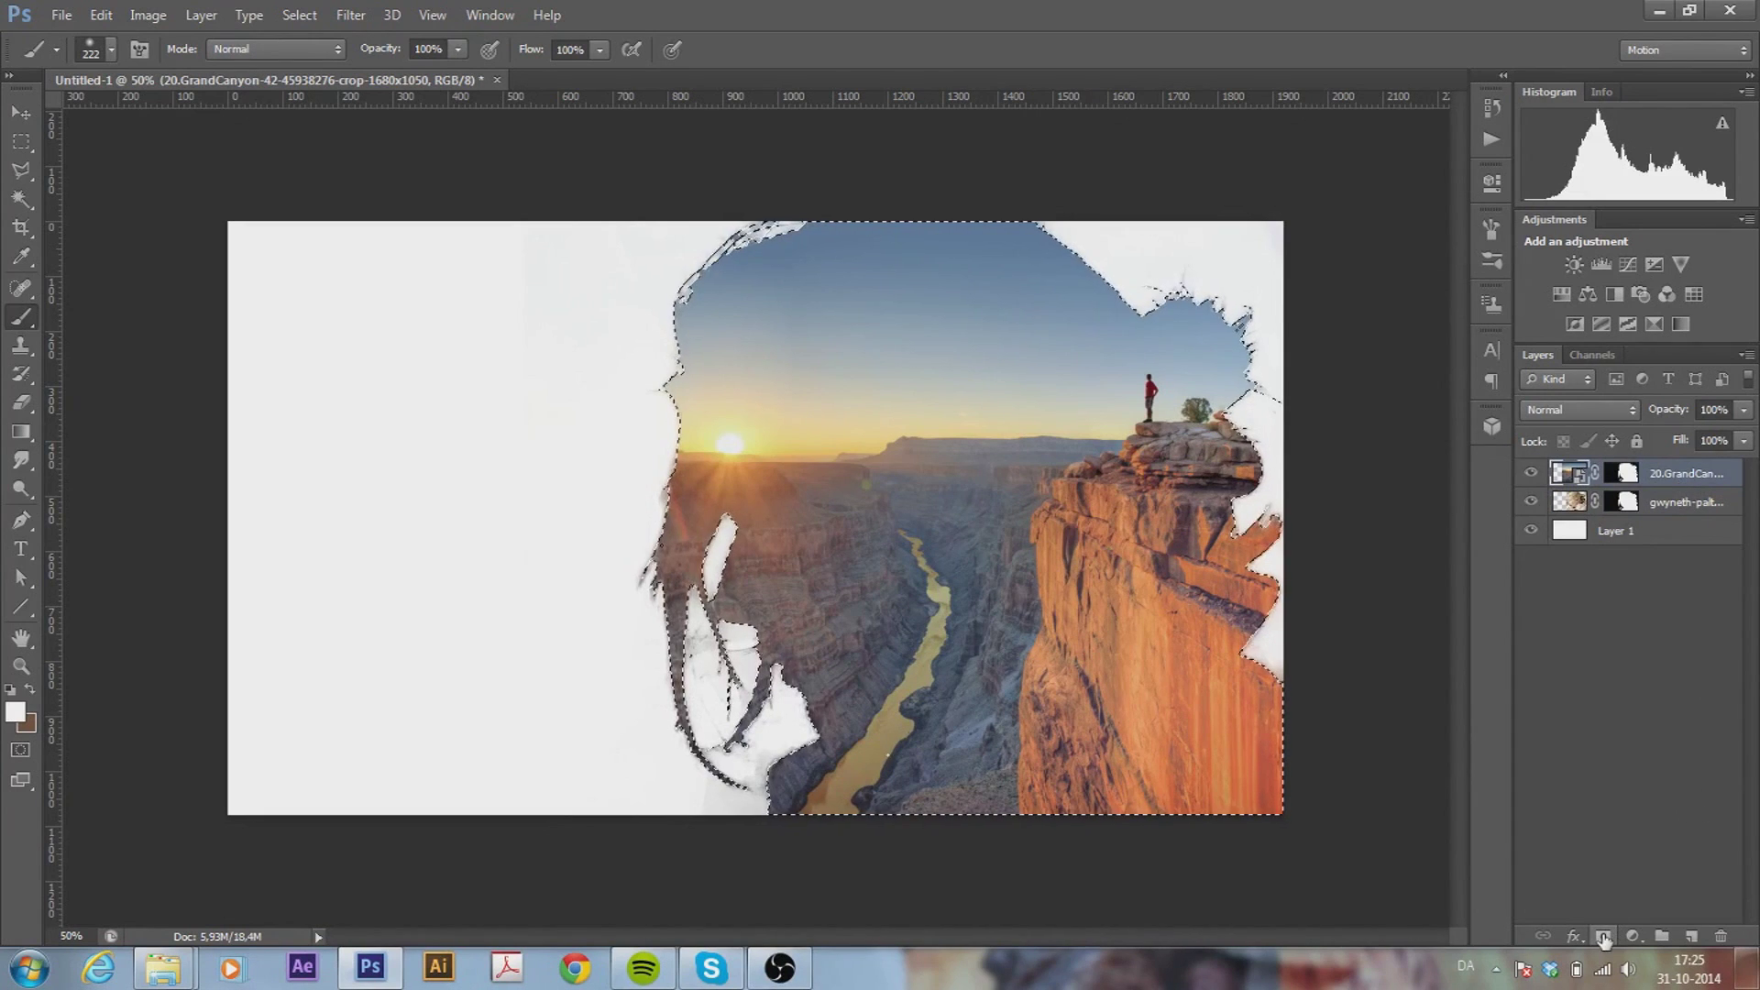
pyautogui.hotkey('ctrl', 'd')
# Set the Grand Canyon layer's blend mode to Hard Light
pyautogui.click(1579, 410)
pyautogui.click(1579, 640)
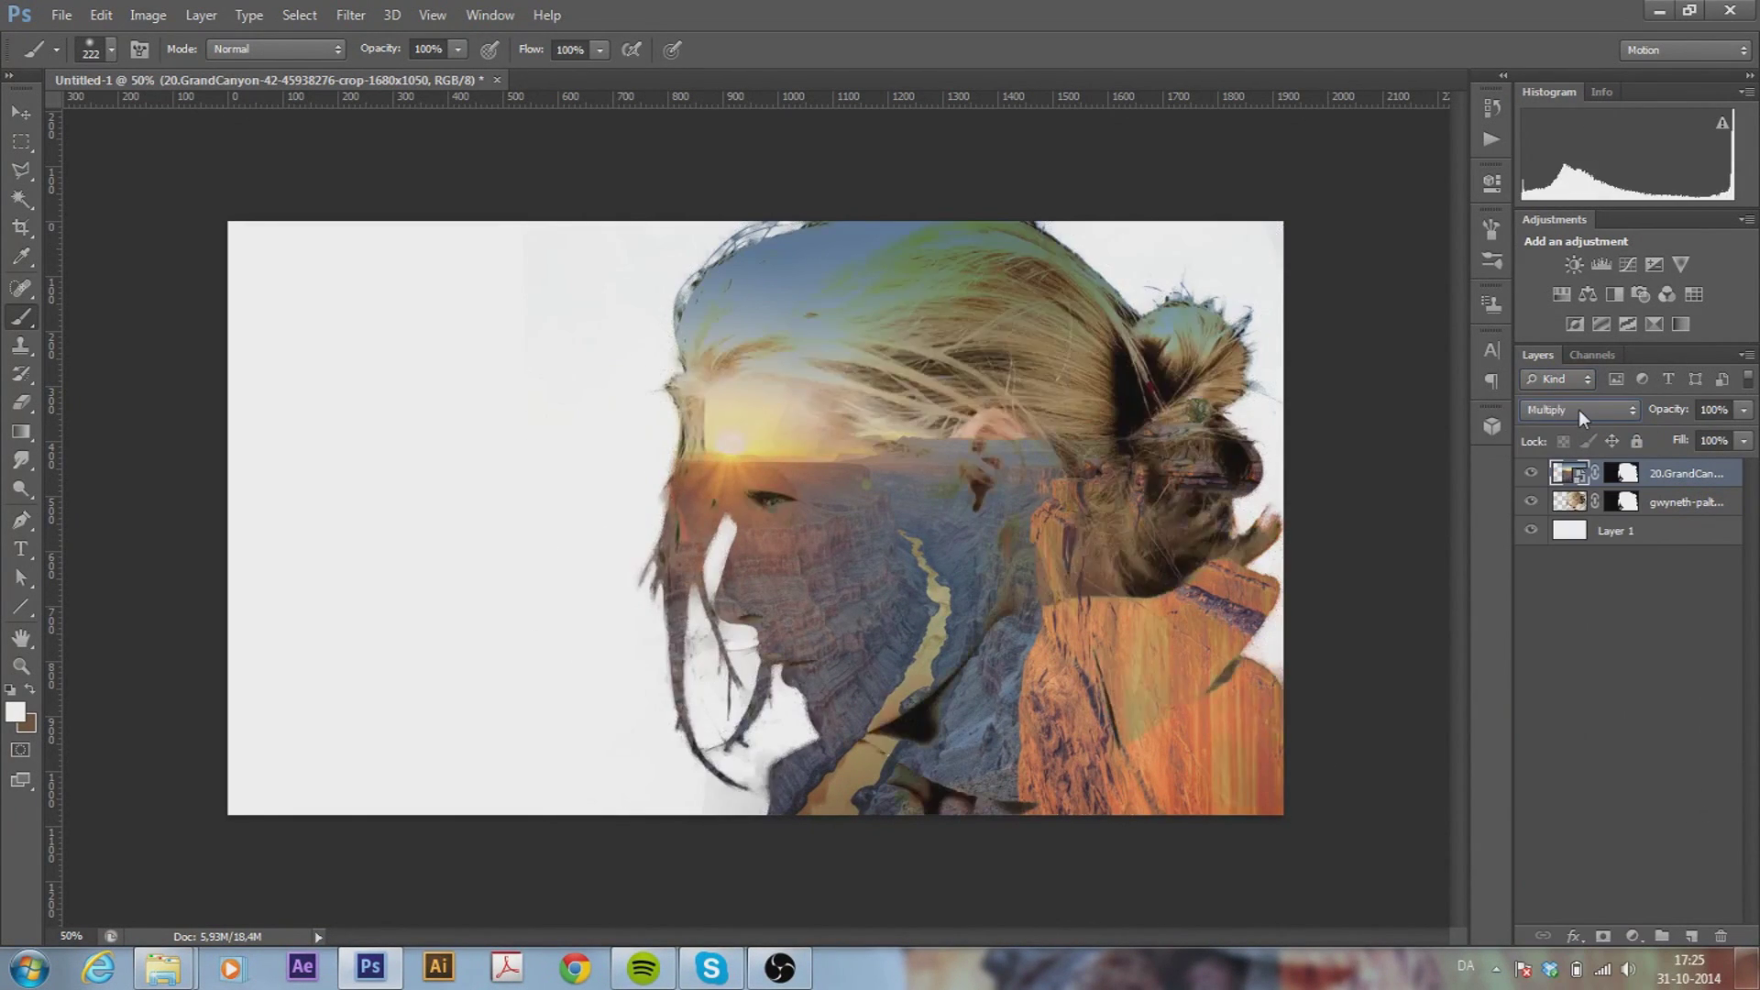
pyautogui.press('Down')
pyautogui.press('Down')
pyautogui.press('Down')
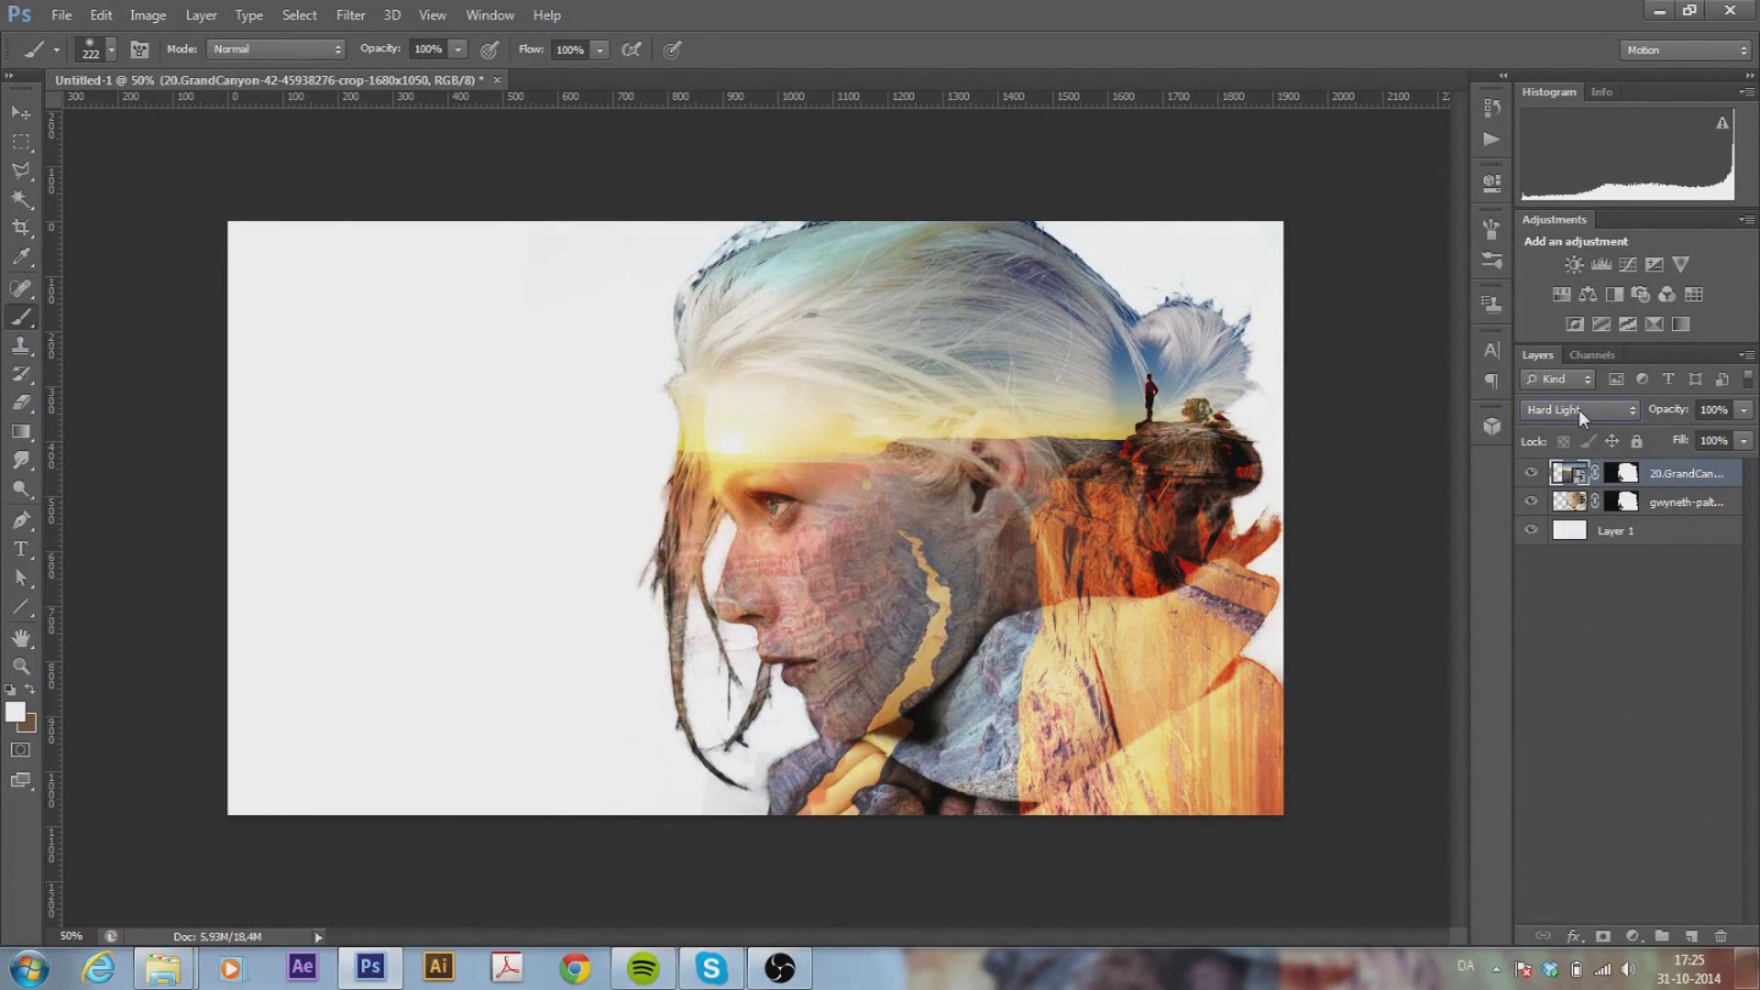
pyautogui.click(1652, 711)
pyautogui.click(1611, 502)
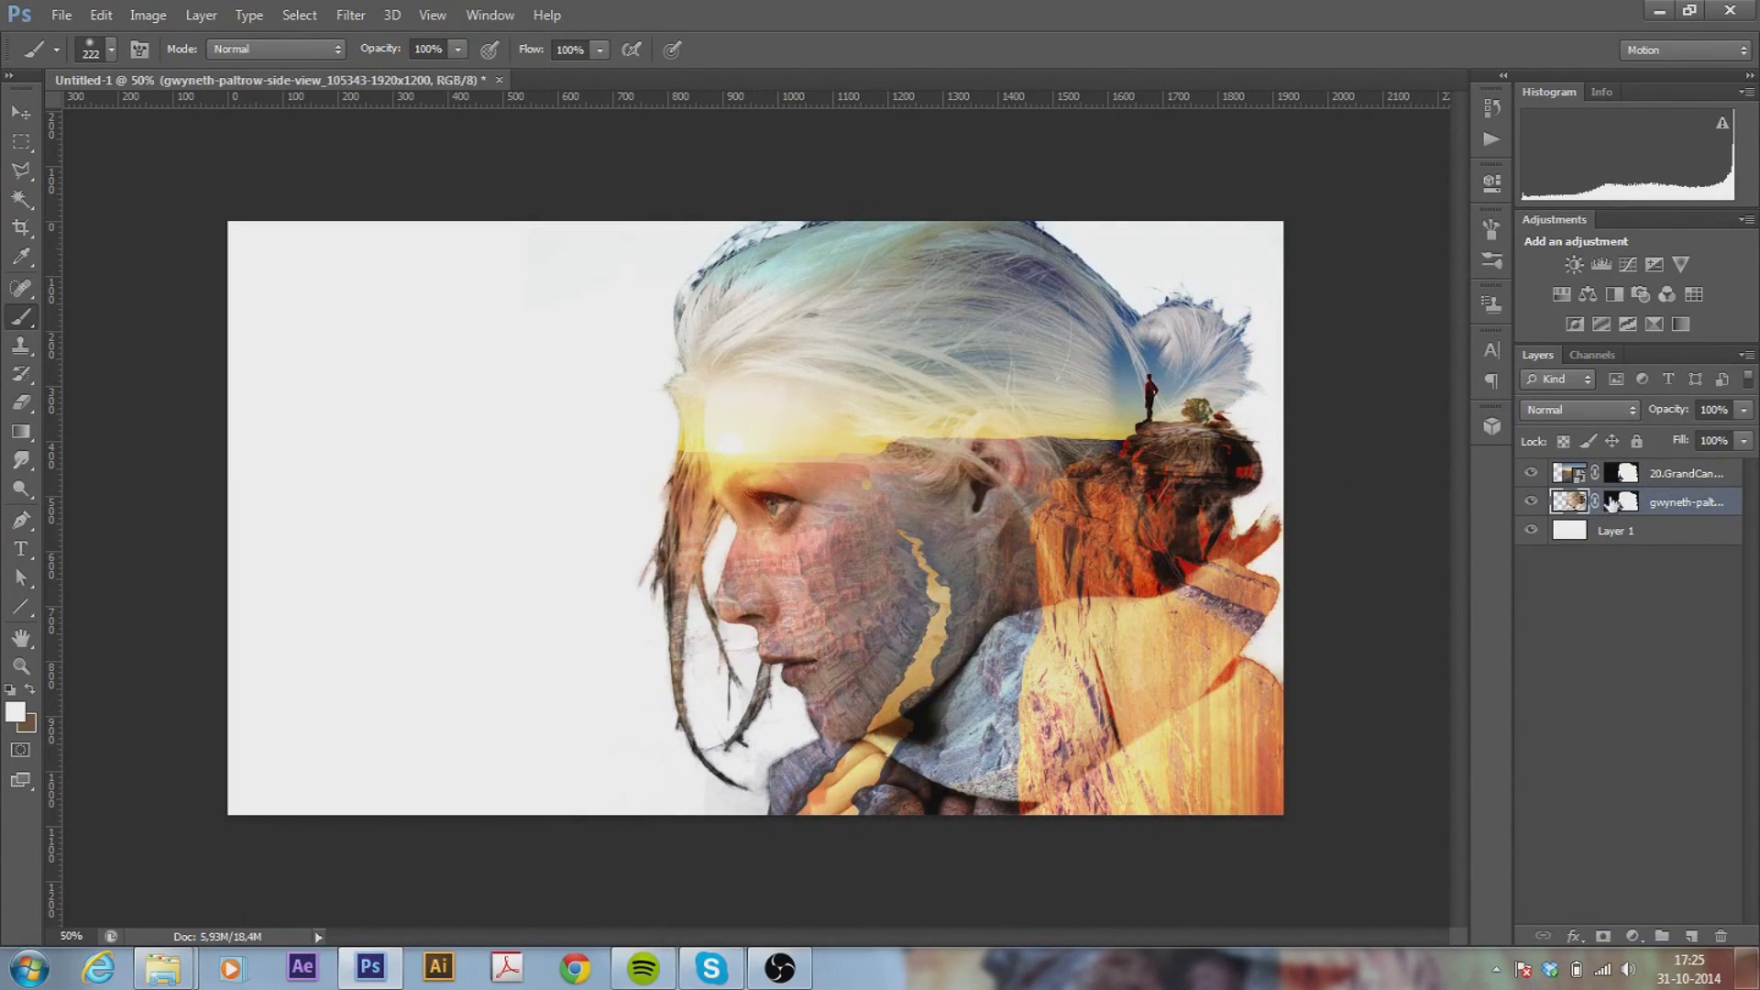
pyautogui.click(1567, 477)
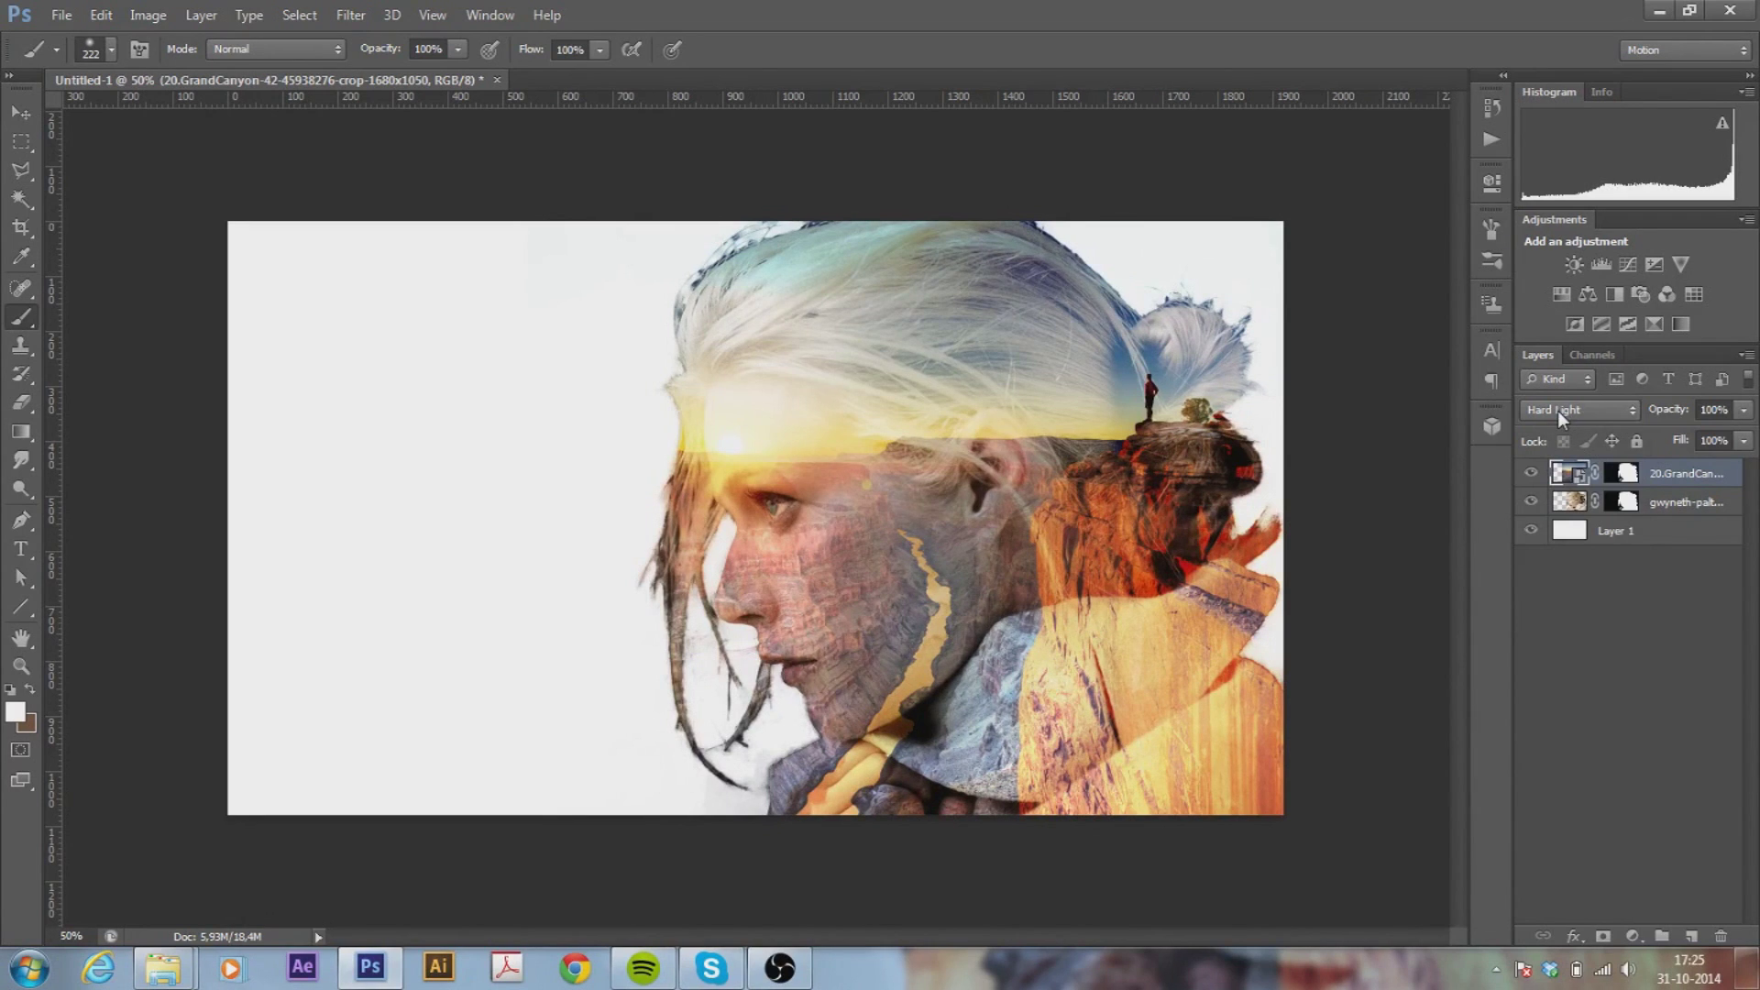
pyautogui.click(1559, 411)
pyautogui.click(1577, 734)
# Compare other blend modes on the Grand Canyon layer
pyautogui.click(1563, 415)
pyautogui.scroll(-3, 1563, 415)
pyautogui.scroll(-2, 1563, 416)
pyautogui.scroll(-2, 1562, 415)
pyautogui.scroll(-1, 1562, 415)
# Select the portrait layer and switch to the Background Eraser Tool
pyautogui.keyDown('ctrl'); pyautogui.click(1638, 484); pyautogui.keyUp('ctrl')
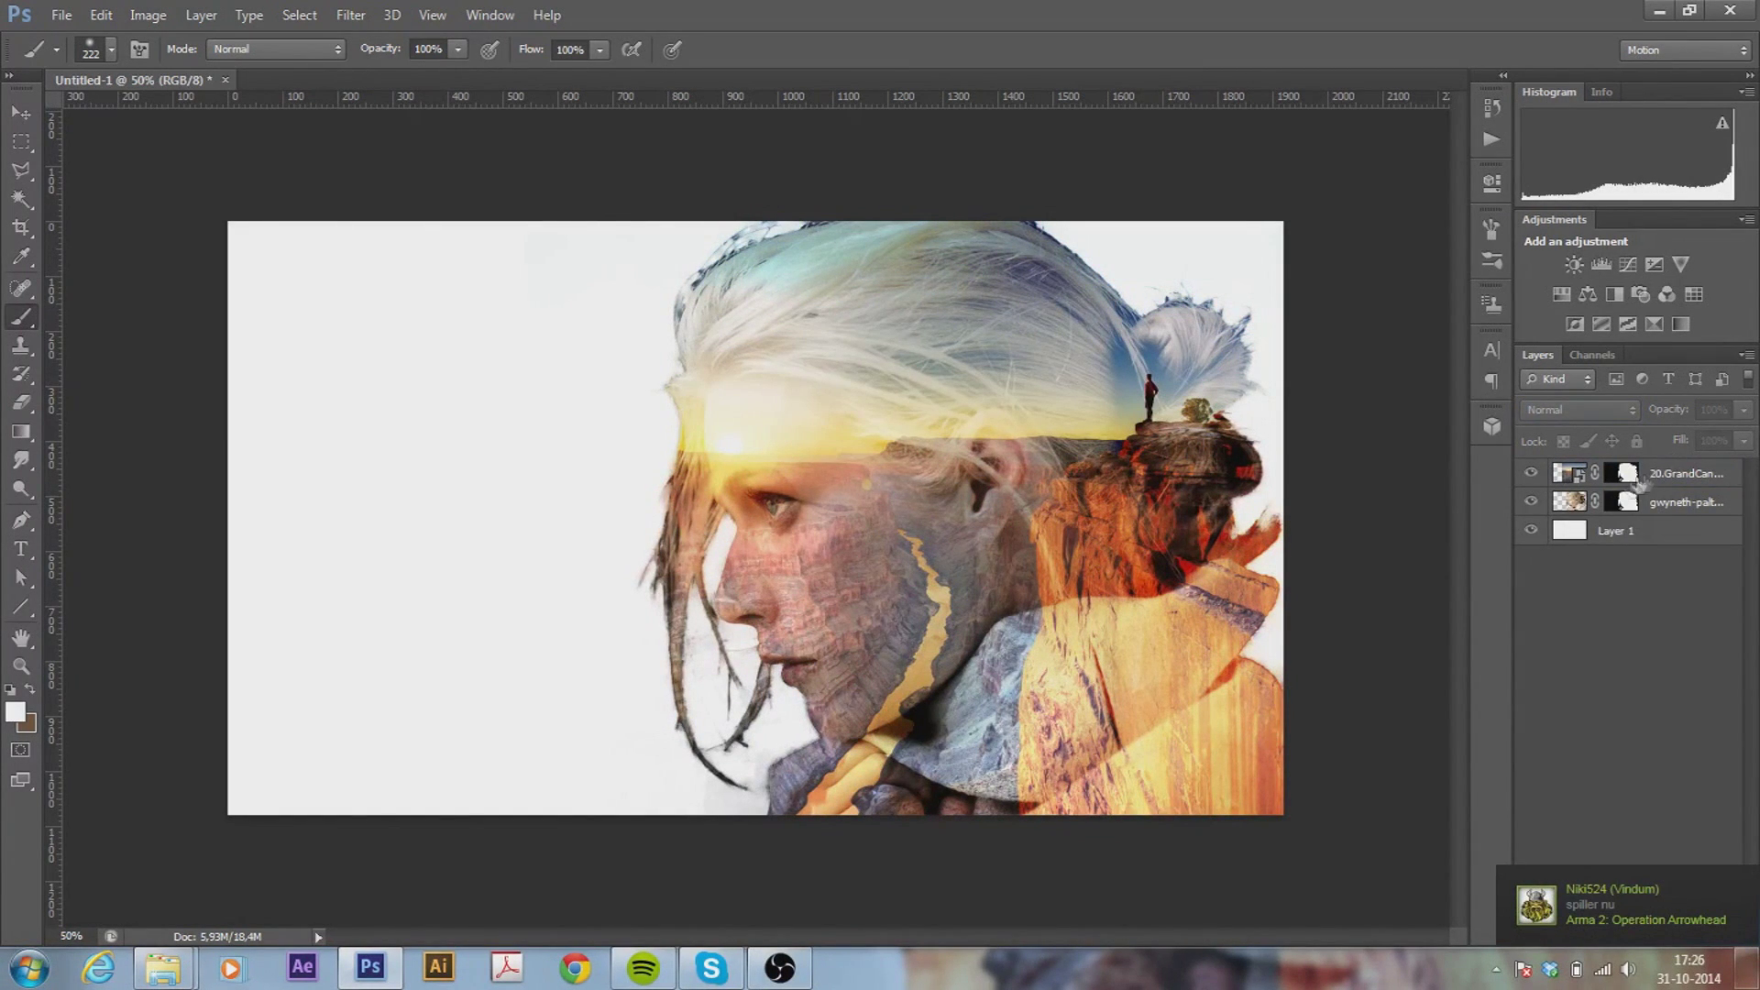
pyautogui.click(1642, 502)
pyautogui.rightClick(21, 402)
pyautogui.click(110, 424)
# Hide the Grand Canyon layer and inspect the portrait's hair bun edges
pyautogui.scroll(2, 628, 576)
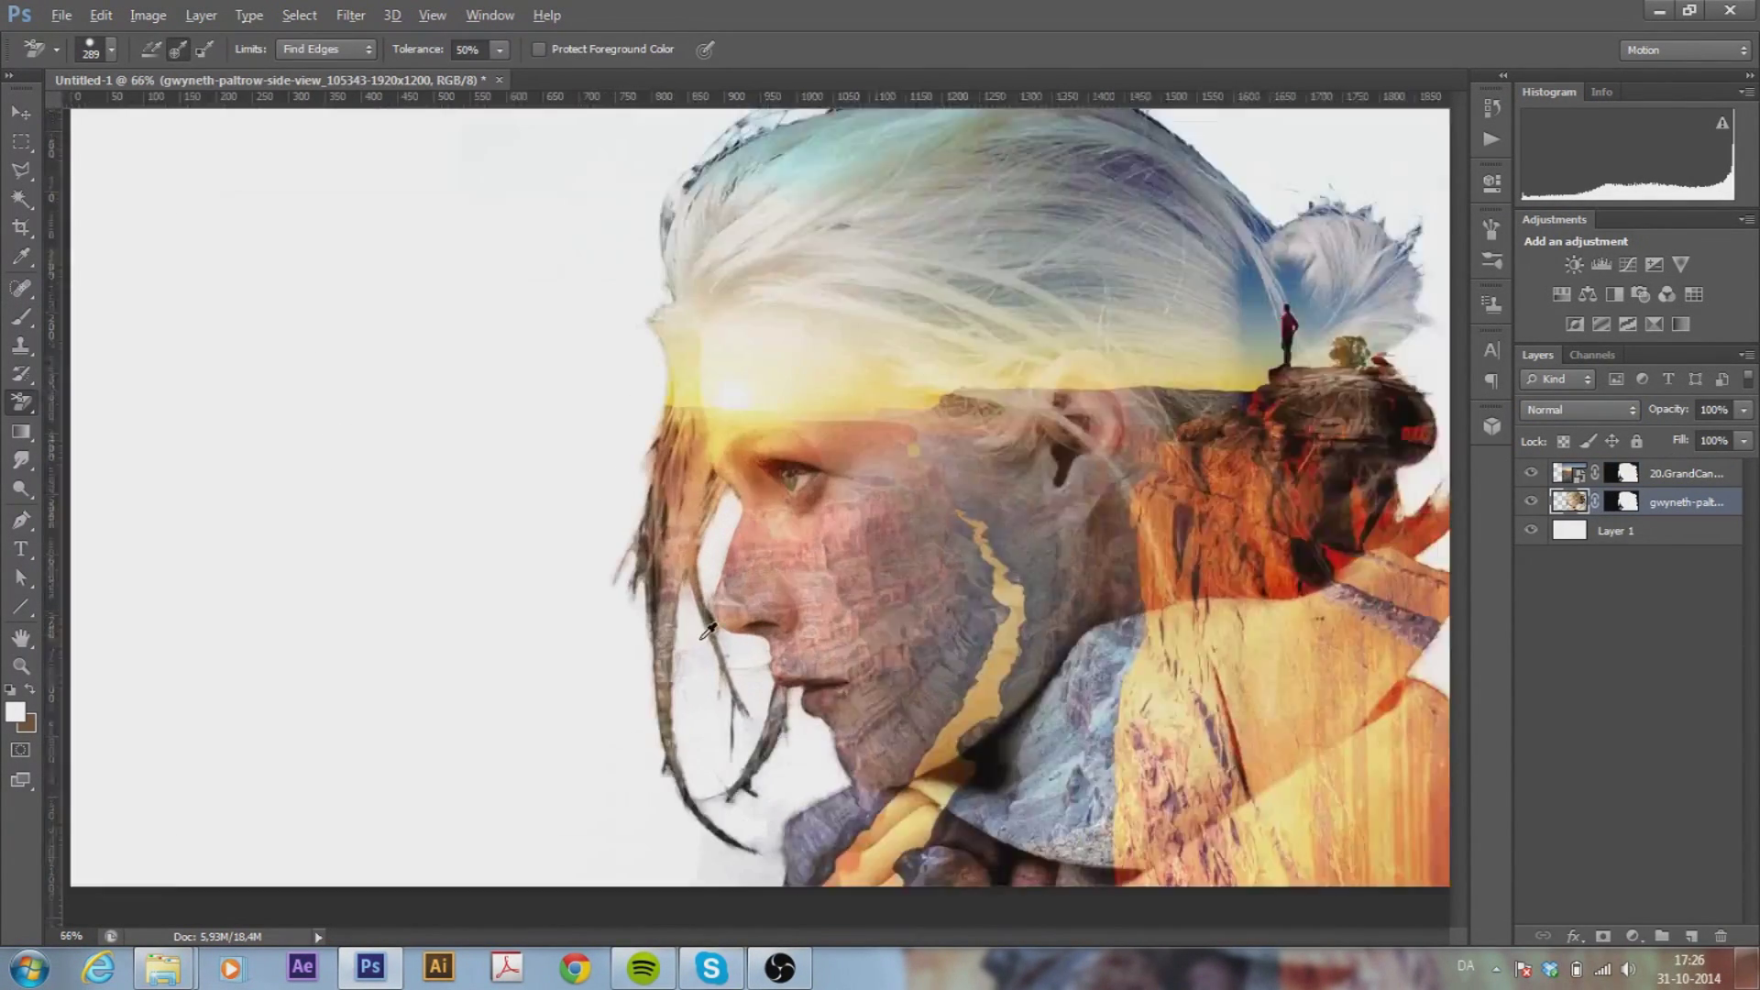
pyautogui.scroll(1, 628, 576)
pyautogui.click(1531, 473)
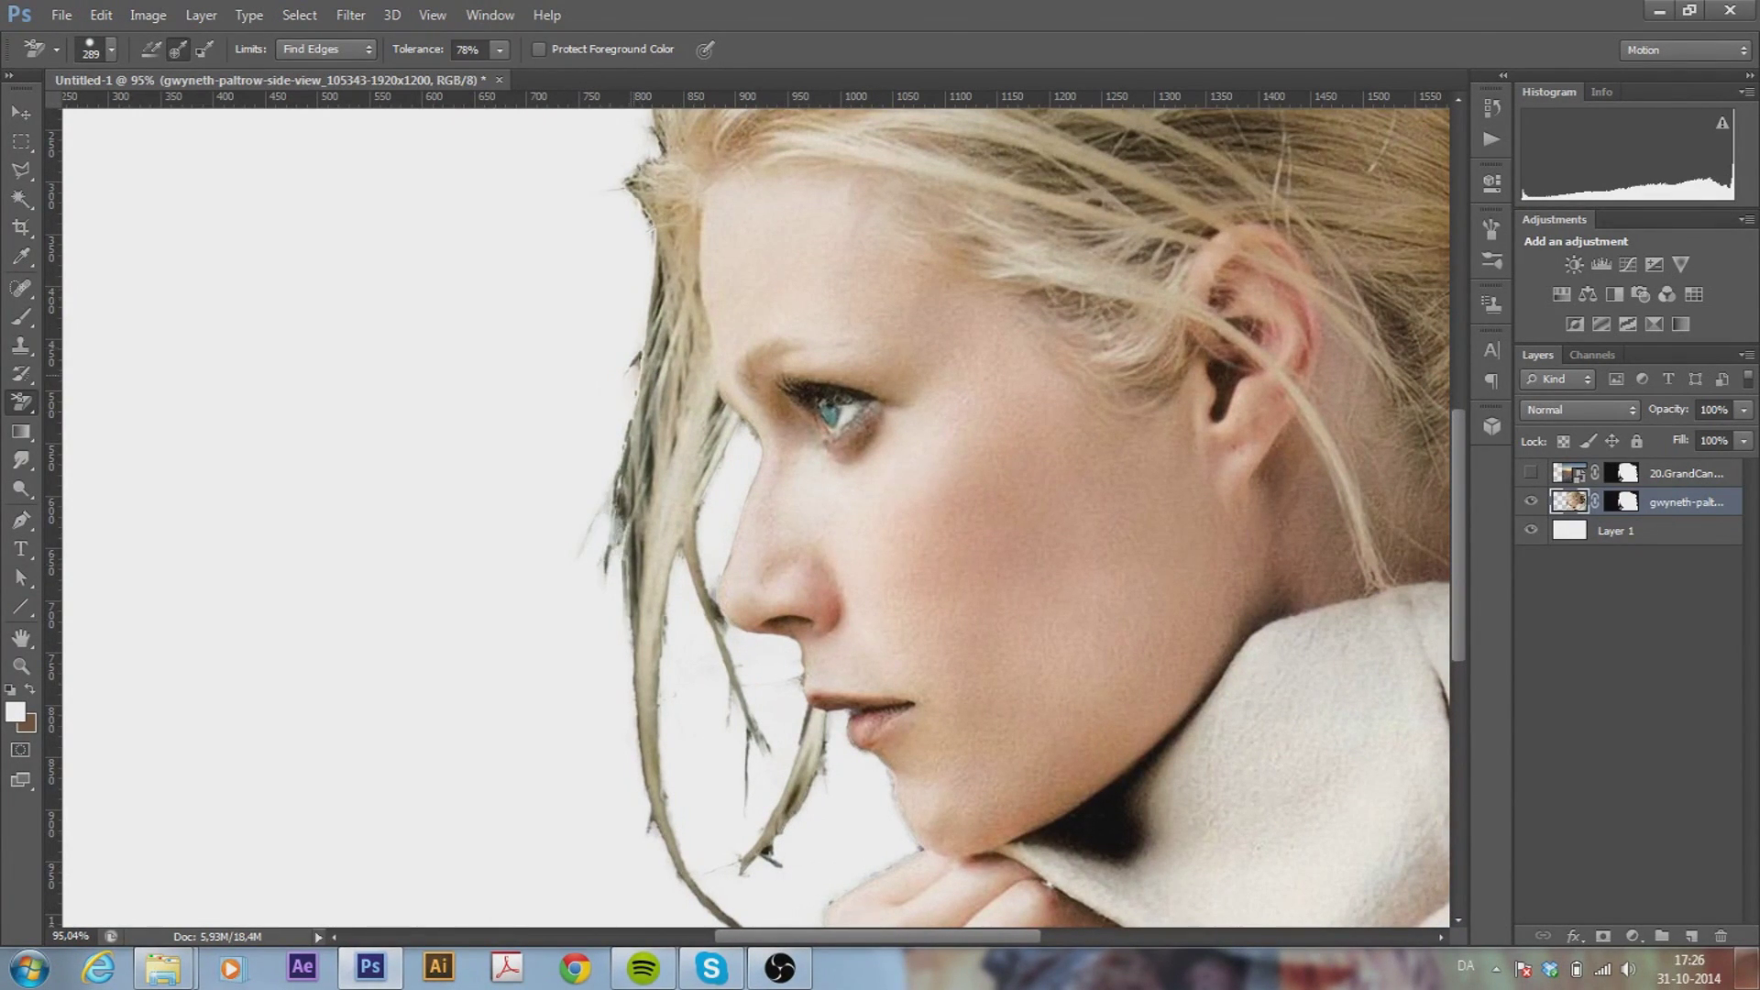
pyautogui.scroll(3, 755, 517)
pyautogui.moveTo(676, 220); pyautogui.dragTo(323, 176)
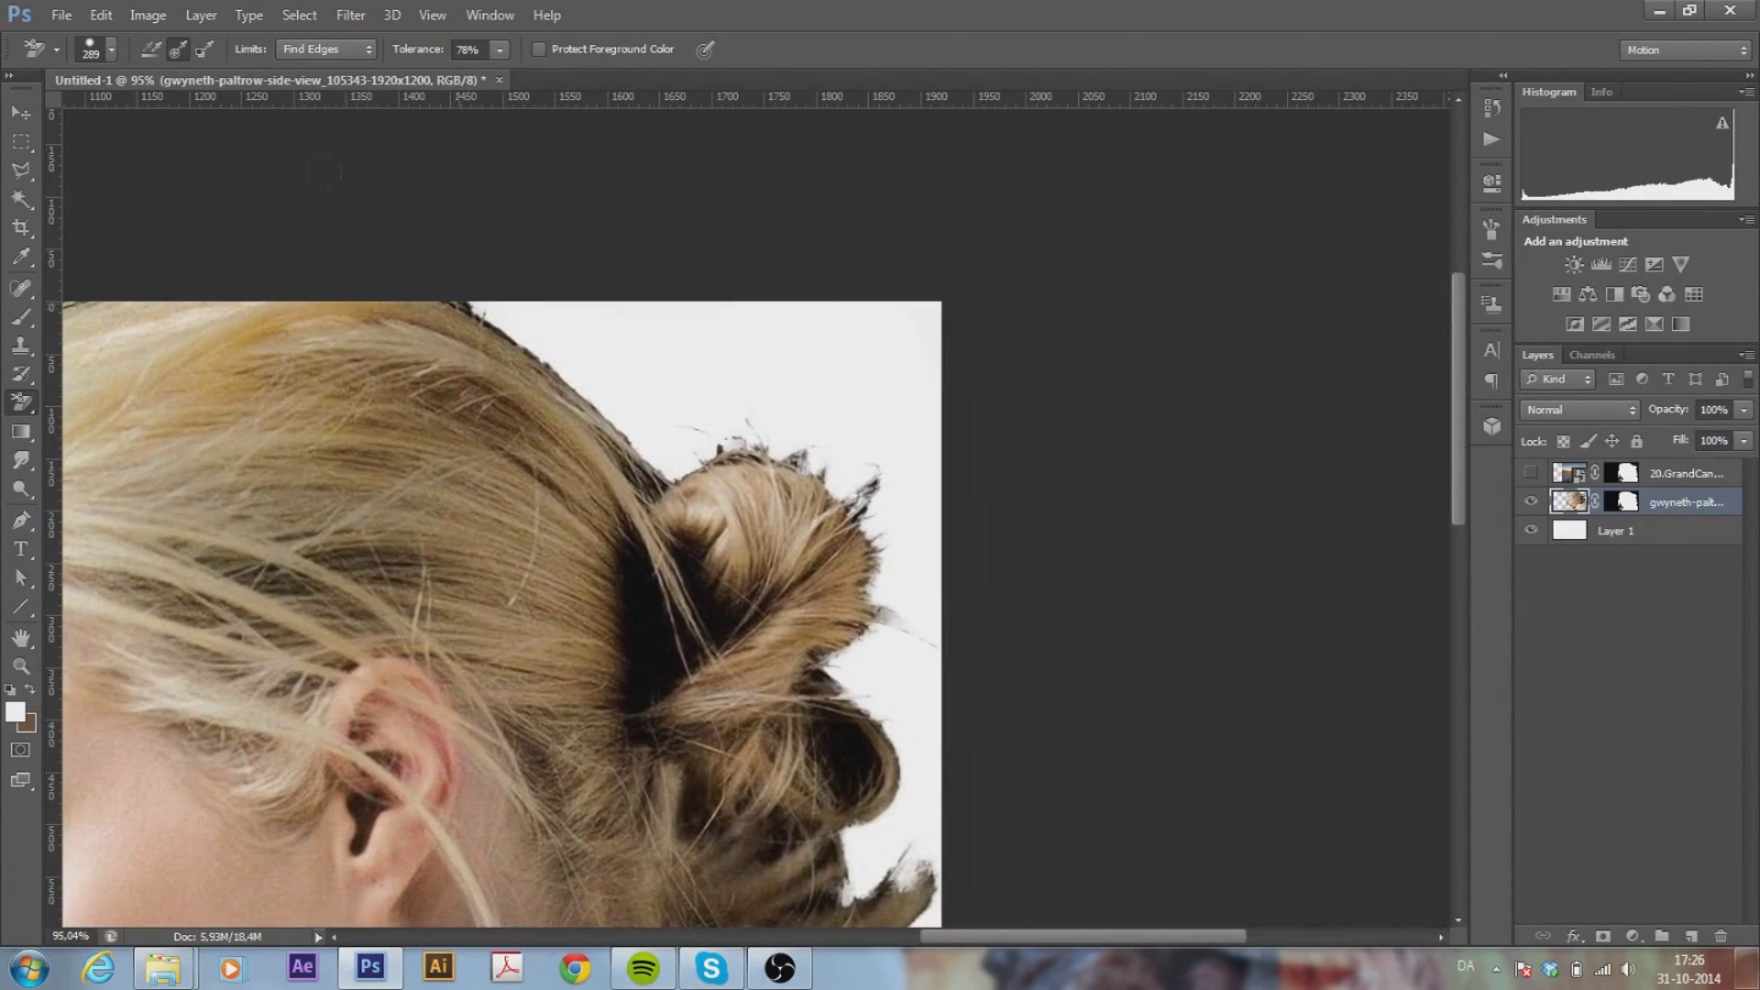
pyautogui.scroll(-5, 495, 513)
pyautogui.scroll(-3, 900, 642)
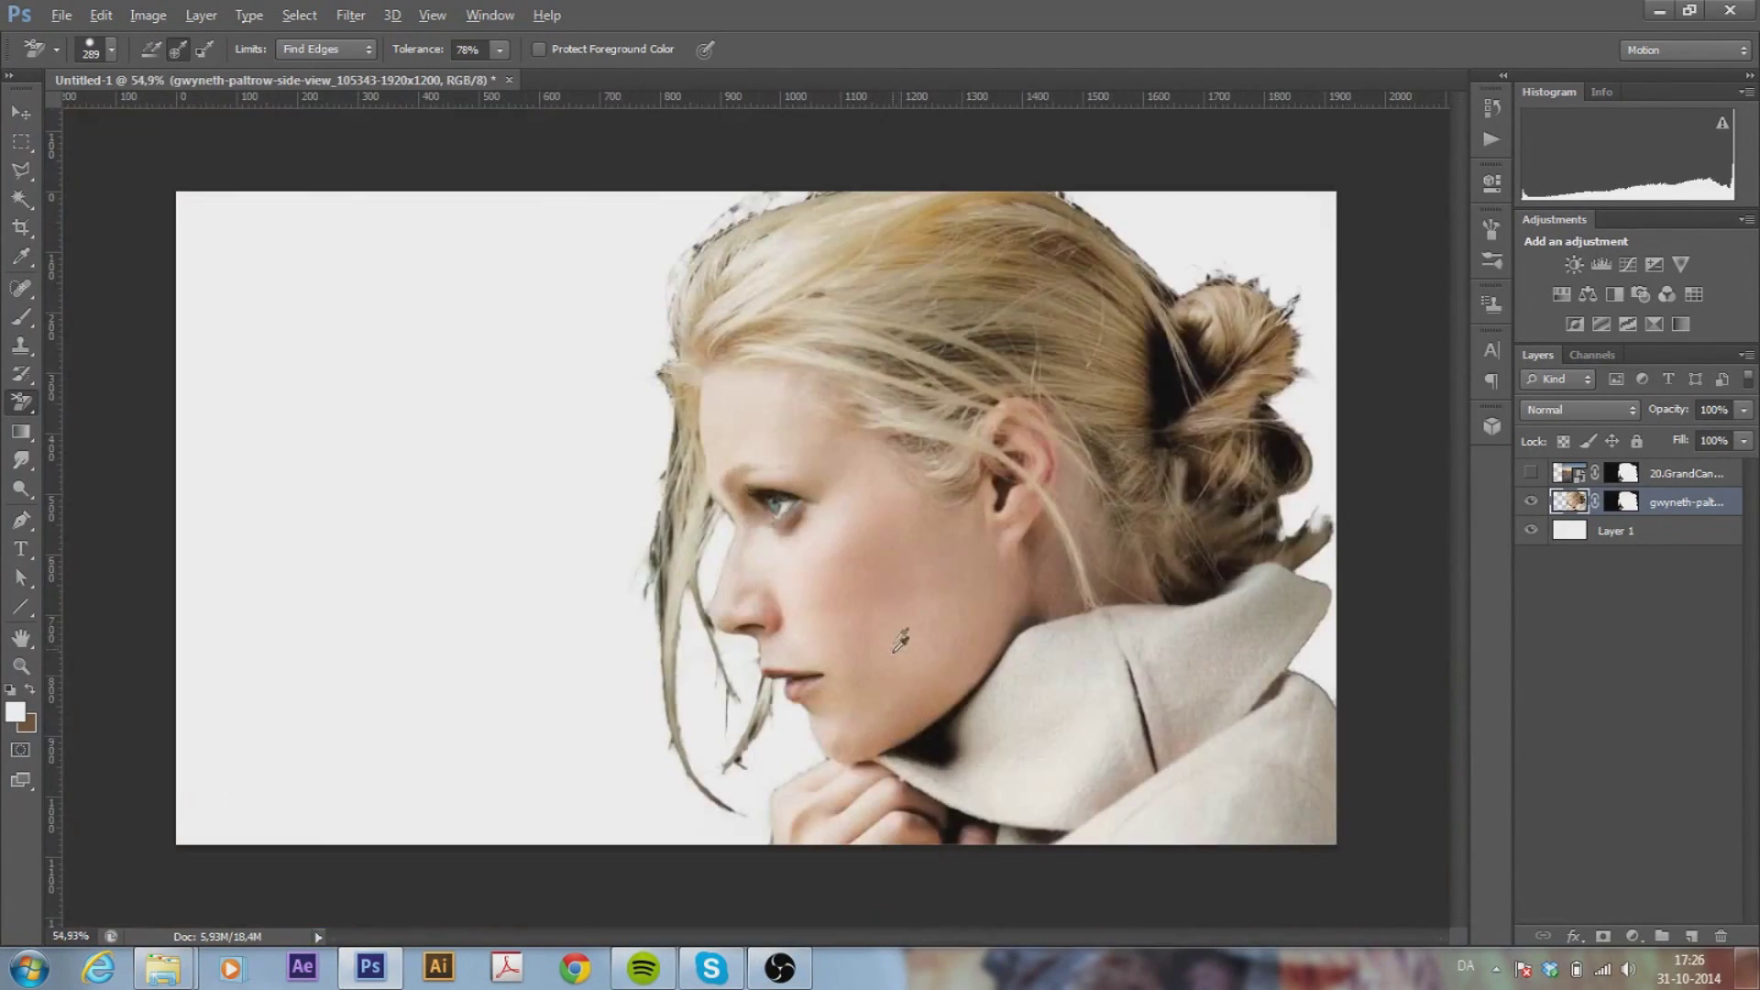
# Contract the silhouette selection by 2 pixels and apply the portrait layer's mask
pyautogui.click(299, 16)
pyautogui.click(569, 316)
pyautogui.press('Return')
pyautogui.rightClick(1628, 502)
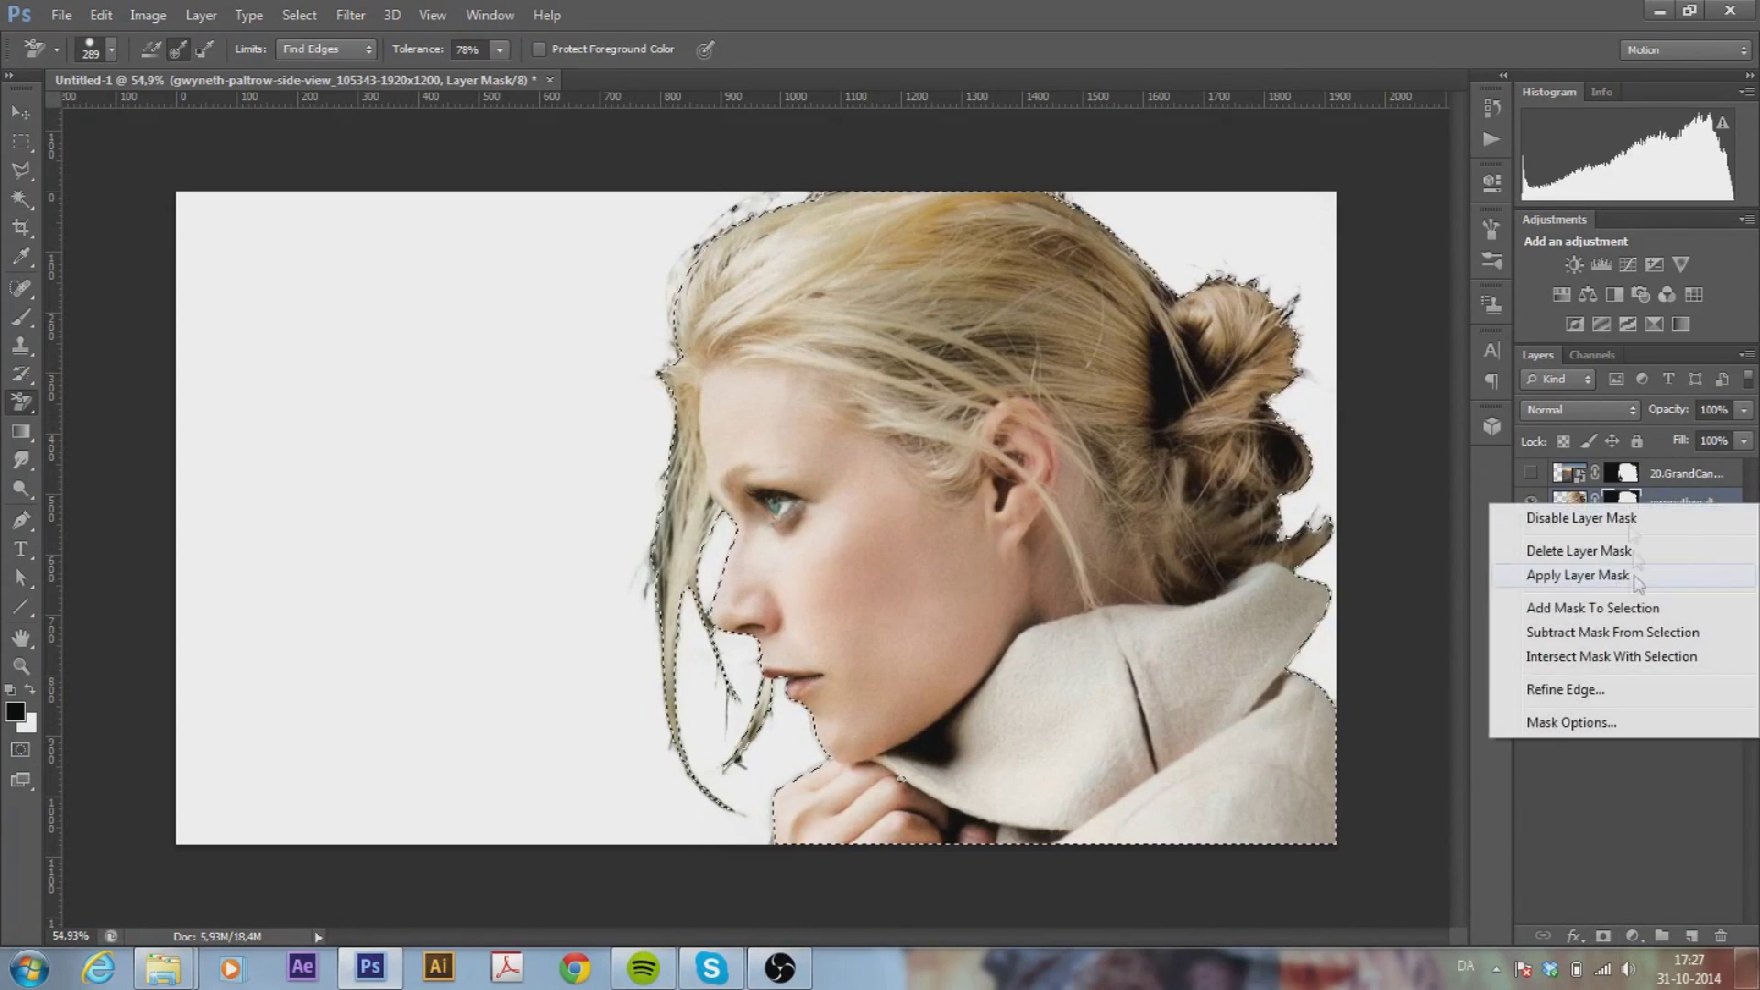
pyautogui.click(1577, 771)
# Replace the Grand Canyon layer's old mask with one from the contracted silhouette
pyautogui.click(1604, 936)
pyautogui.rightClick(1628, 473)
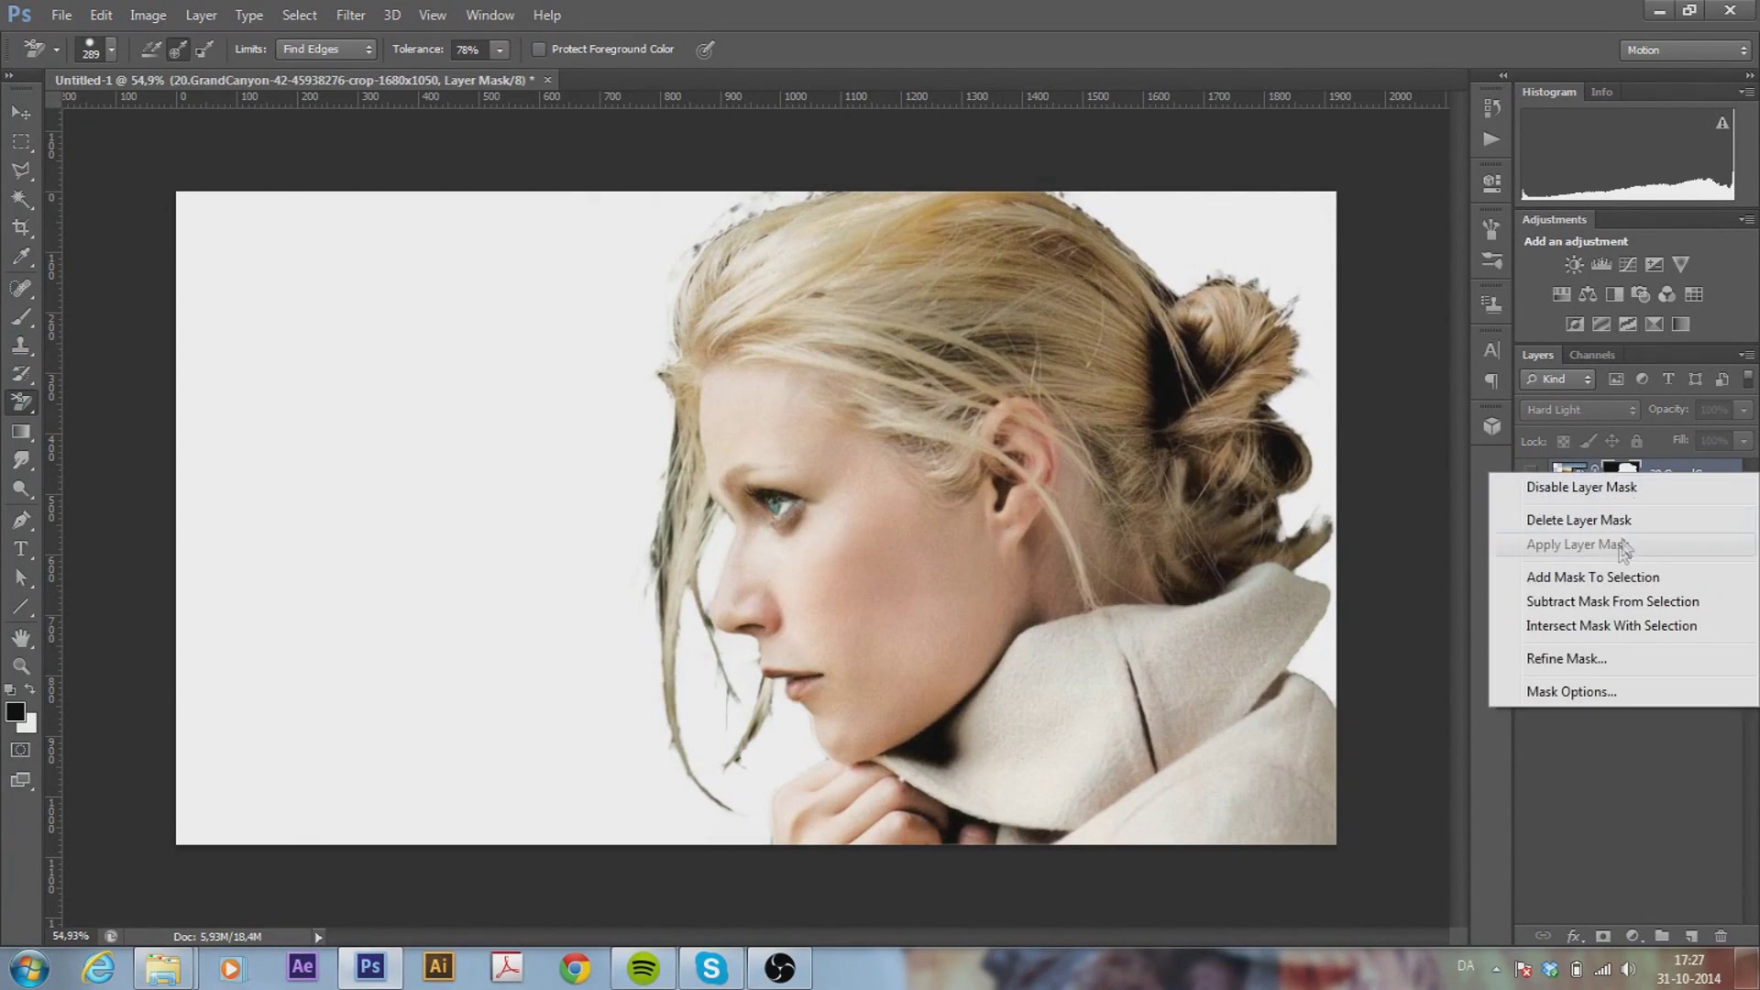
pyautogui.click(1549, 512)
pyautogui.click(1530, 473)
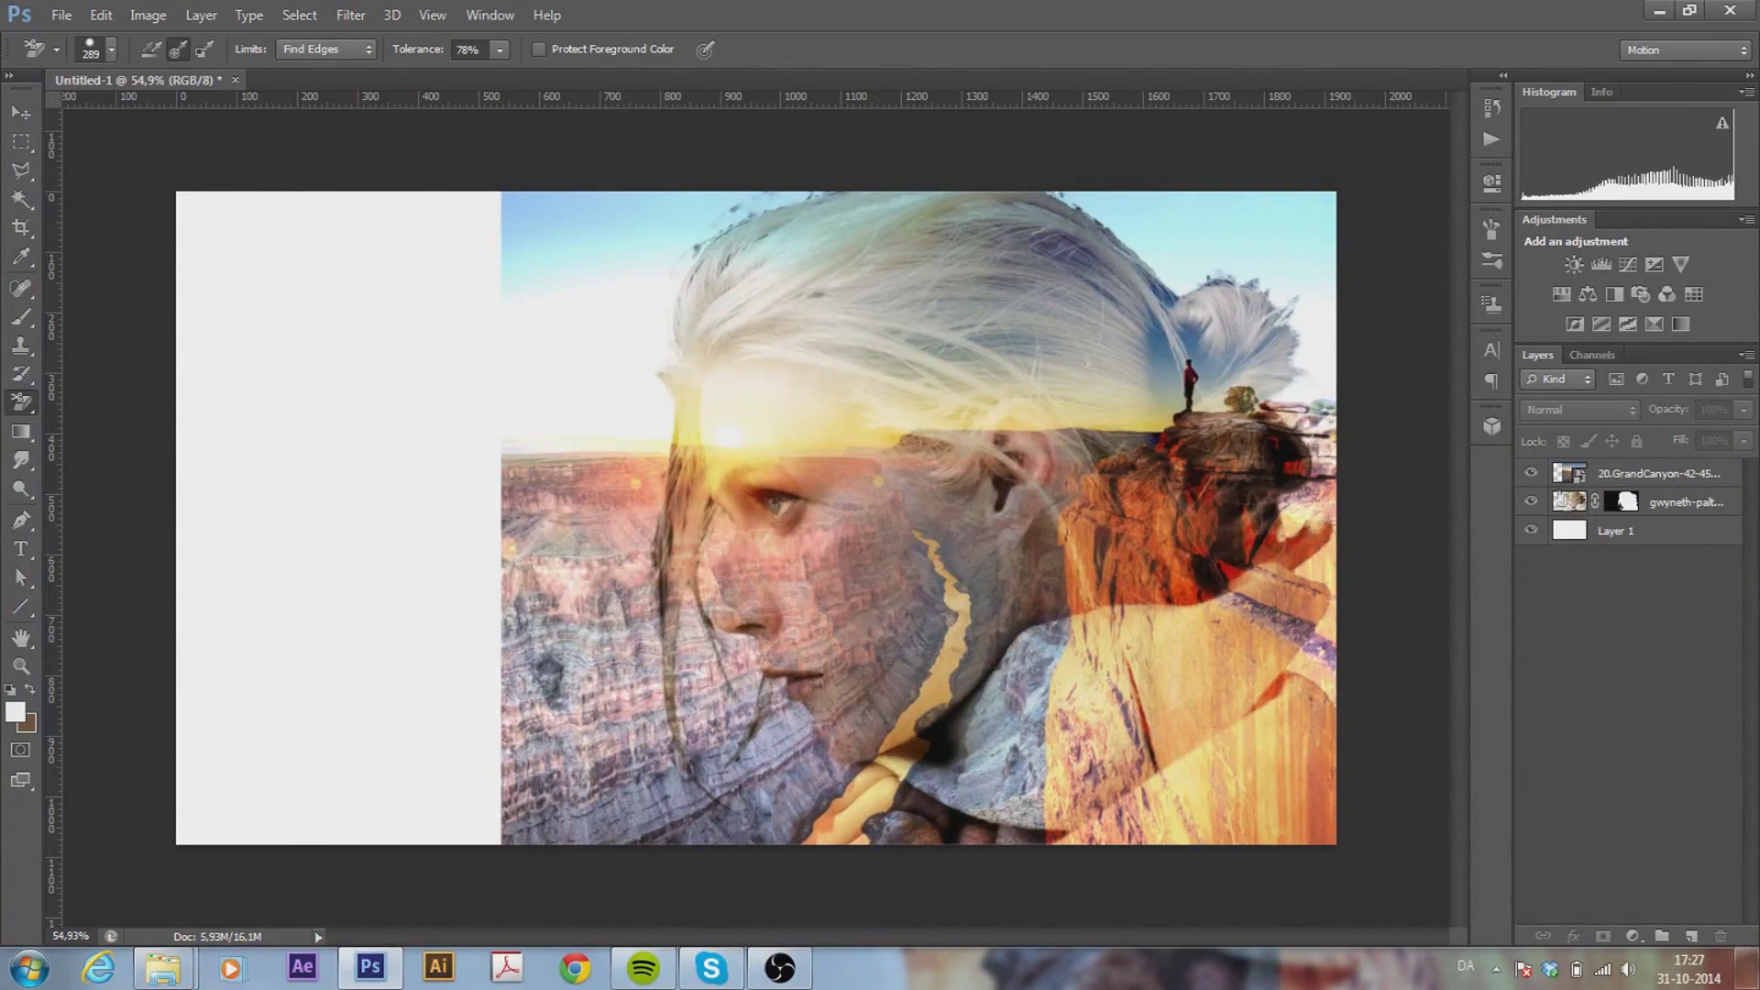
pyautogui.keyDown('ctrl'); pyautogui.click(1628, 501); pyautogui.keyUp('ctrl')
pyautogui.click(1604, 936)
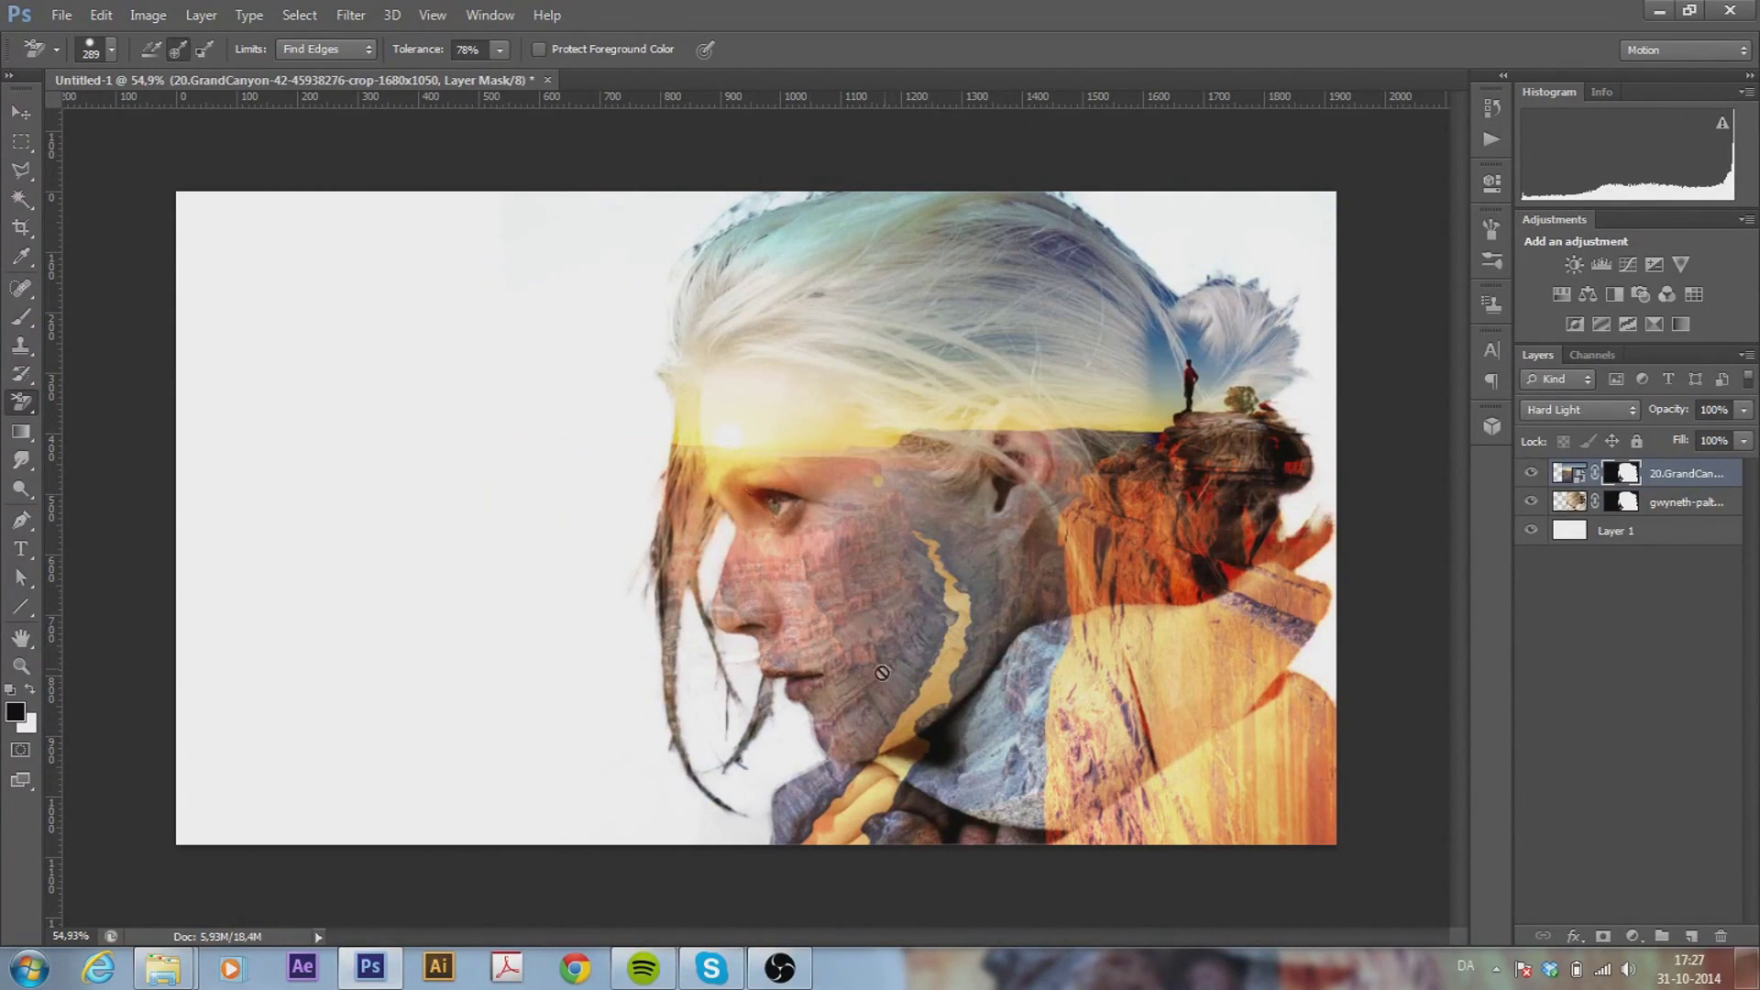
# Place landscape photo 3 and move it below the portrait layers
pyautogui.click(164, 967)
pyautogui.click(348, 835)
pyautogui.moveTo(743, 243); pyautogui.dragTo(1038, 470)
pyautogui.press('Return')
pyautogui.moveTo(1614, 473); pyautogui.dragTo(1614, 545)
# Lower the opacity of the mountain-lake layer and the Grand Canyon layer
pyautogui.click(1714, 409)
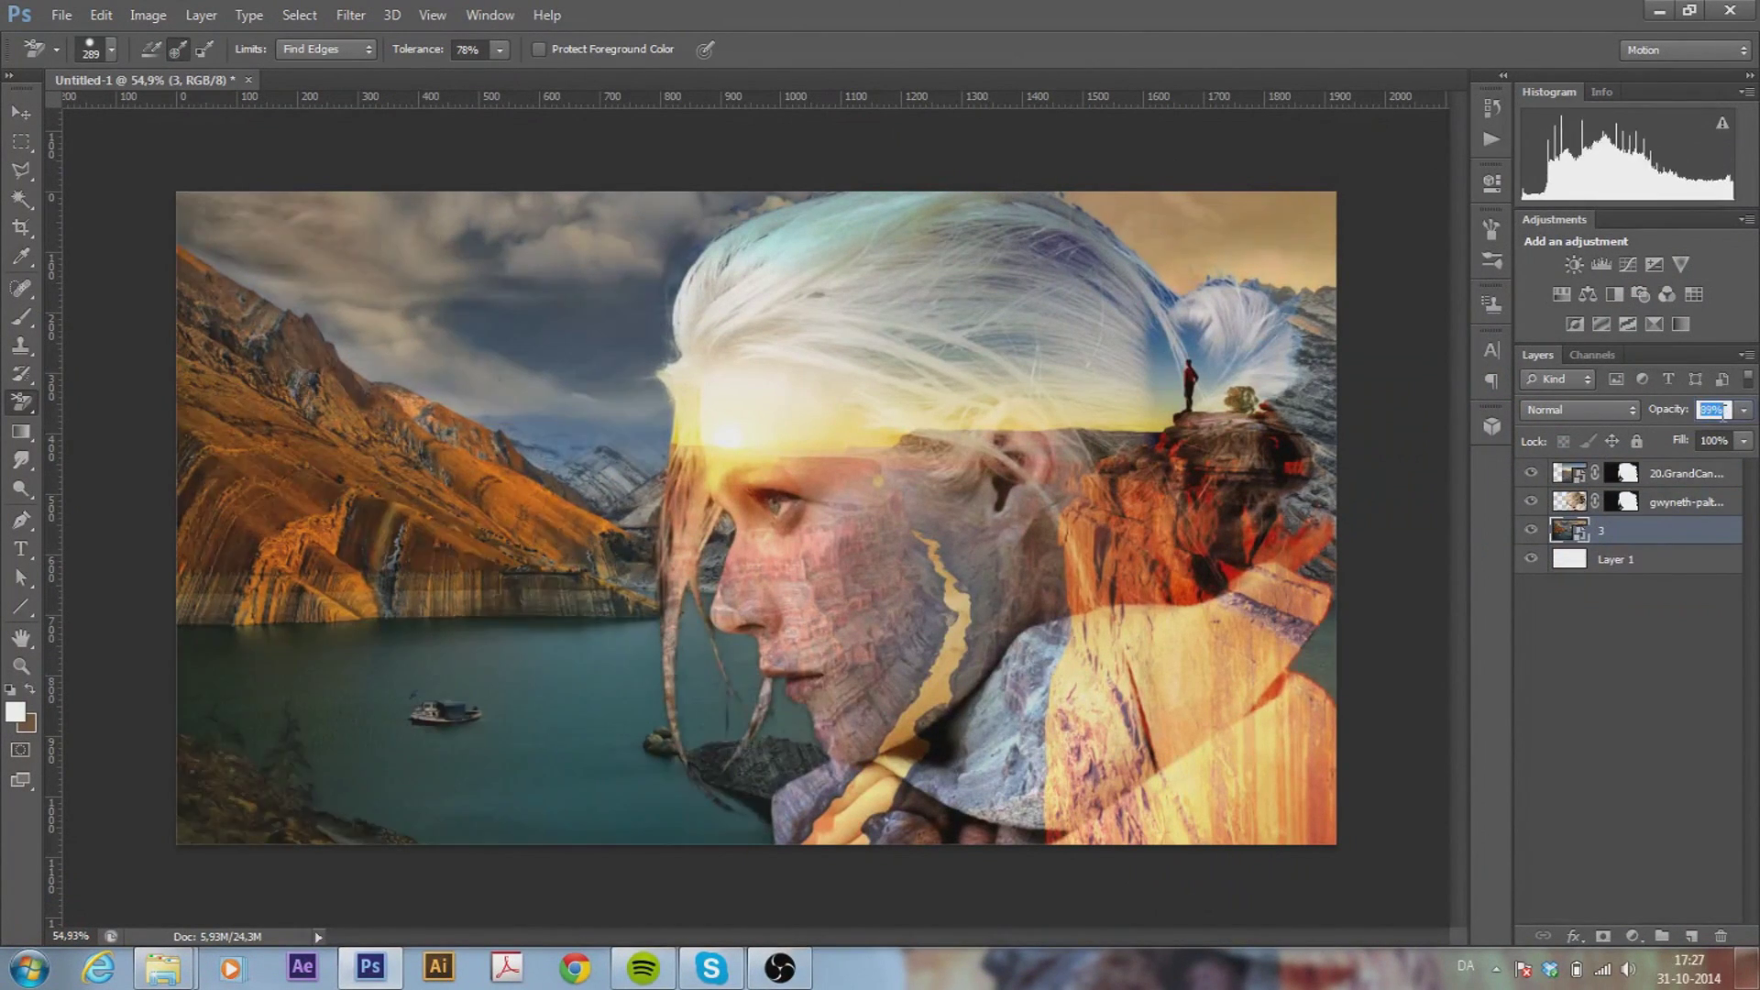
pyautogui.scroll(-20, 1722, 409)
pyautogui.scroll(-20, 1722, 409)
pyautogui.scroll(-20, 1722, 409)
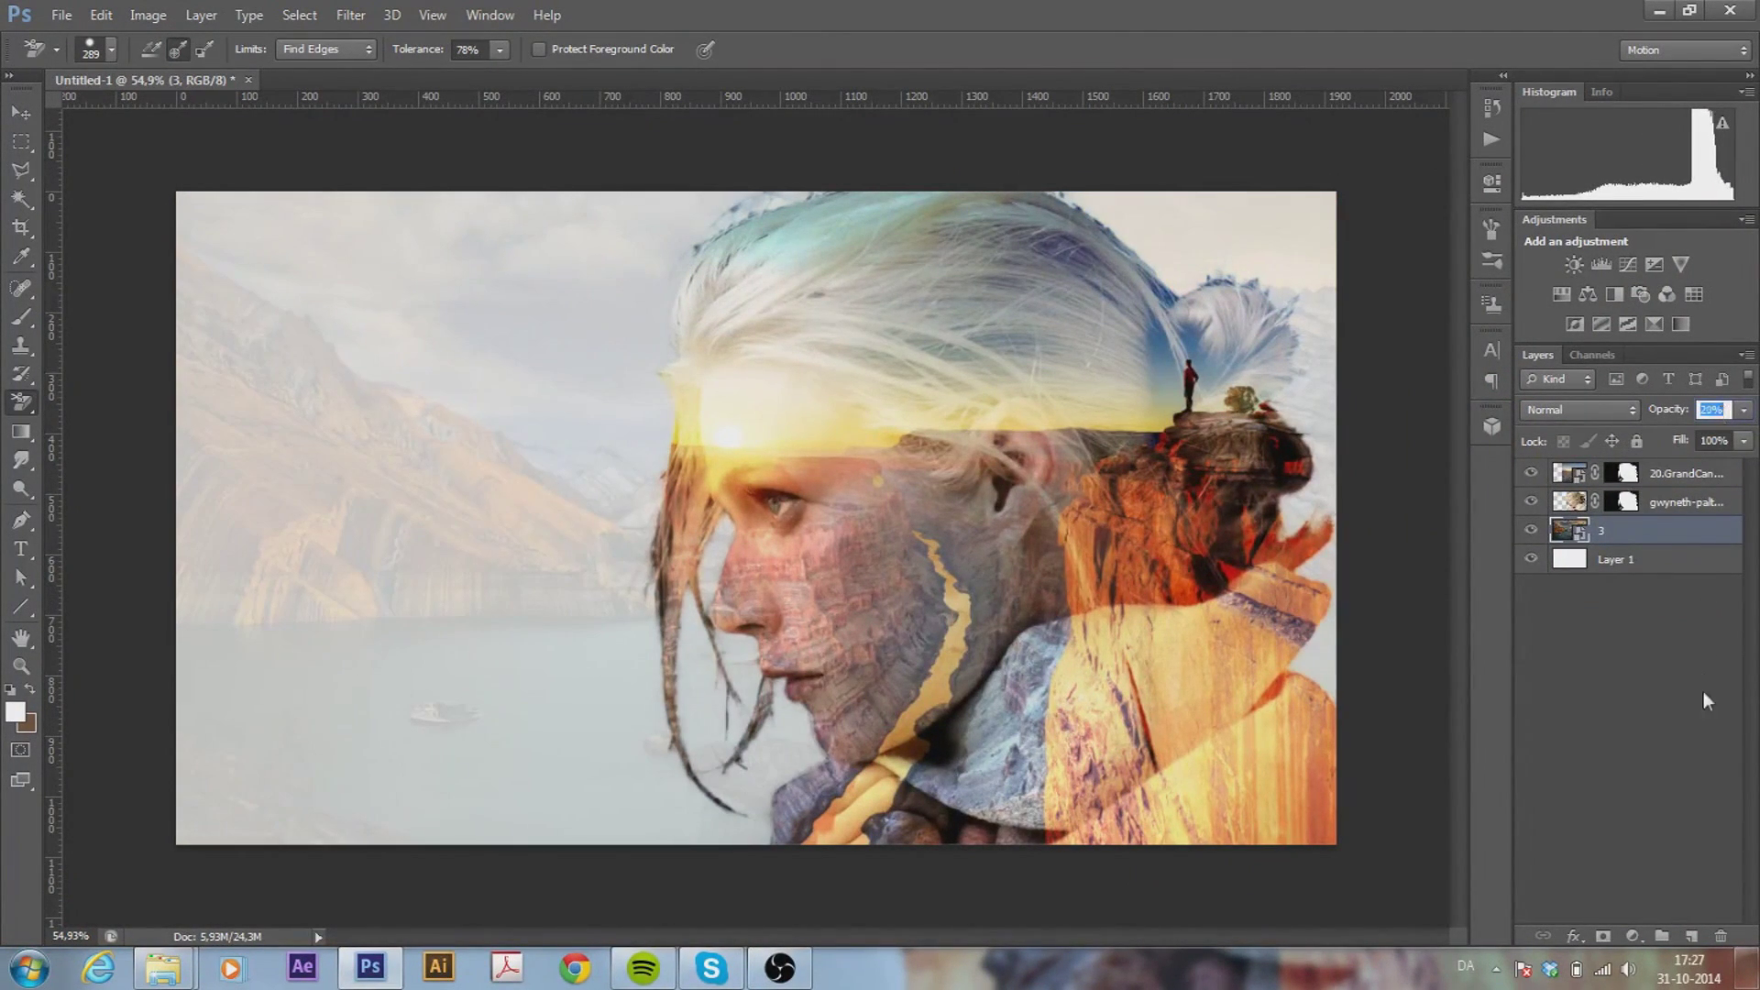
pyautogui.click(1687, 473)
pyautogui.click(1715, 409)
pyautogui.scroll(-15, 1717, 411)
pyautogui.scroll(-20, 1717, 411)
pyautogui.scroll(15, 1717, 410)
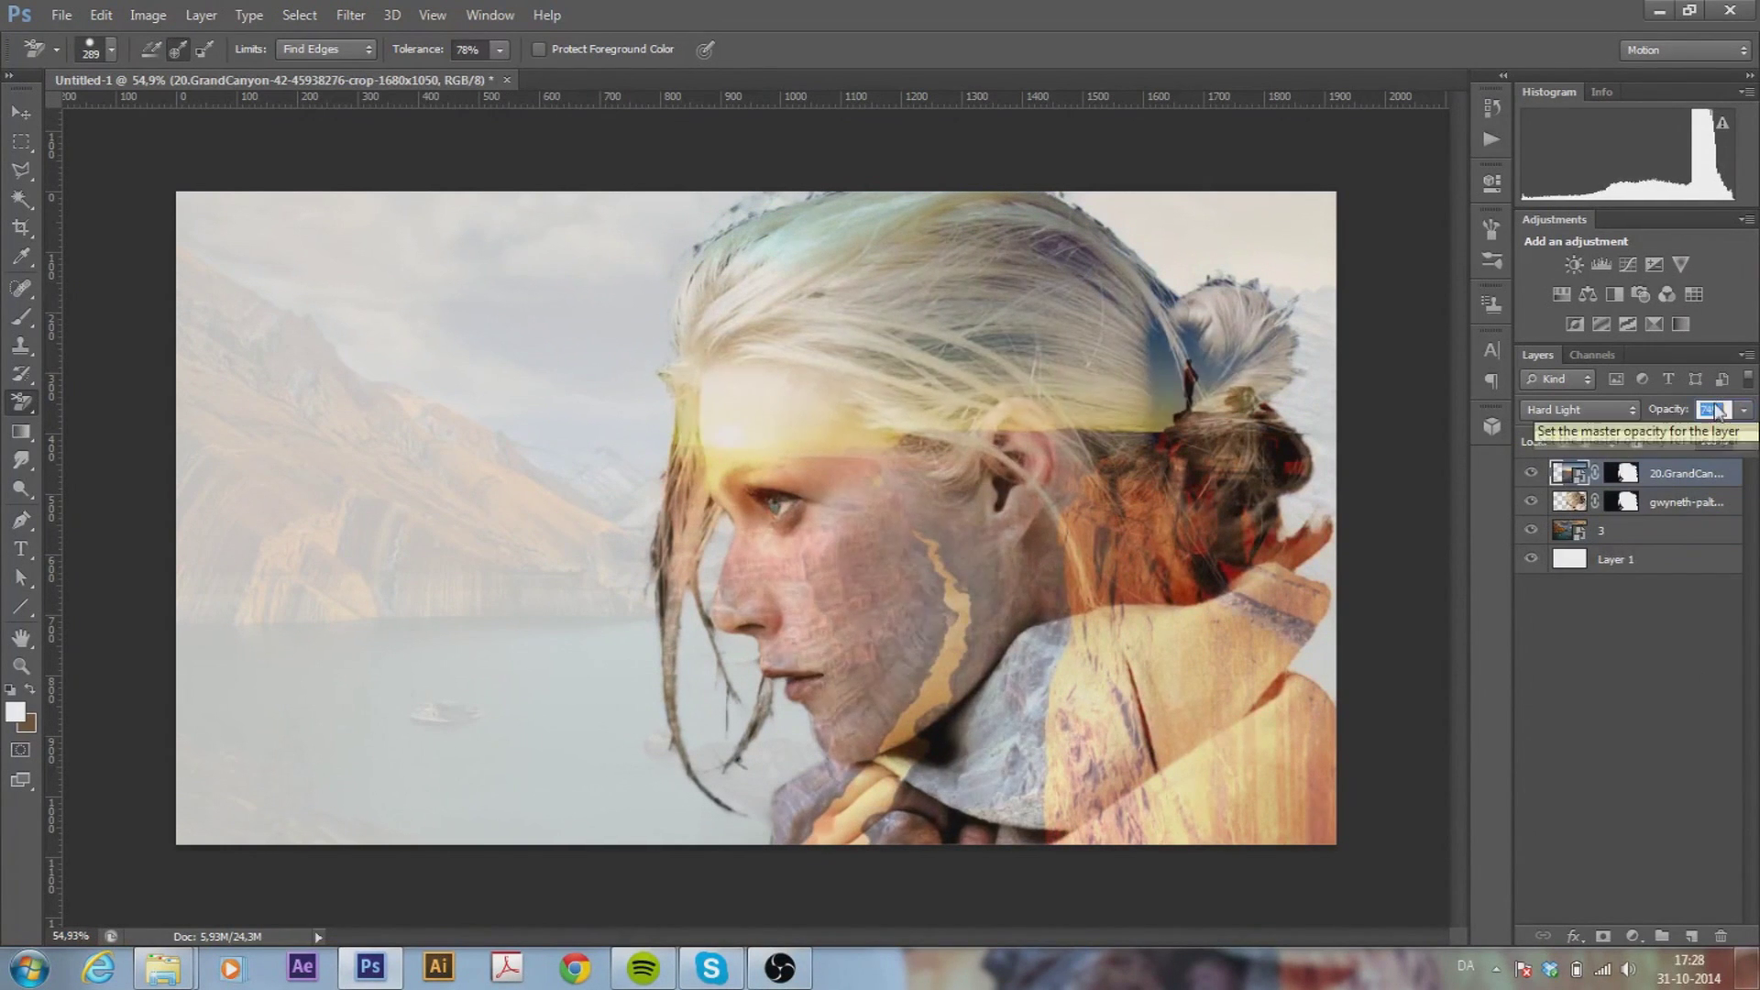
# Reduce the portrait layer's opacity to about half
pyautogui.click(1687, 501)
pyautogui.click(1711, 409)
pyautogui.scroll(-10, 1711, 409)
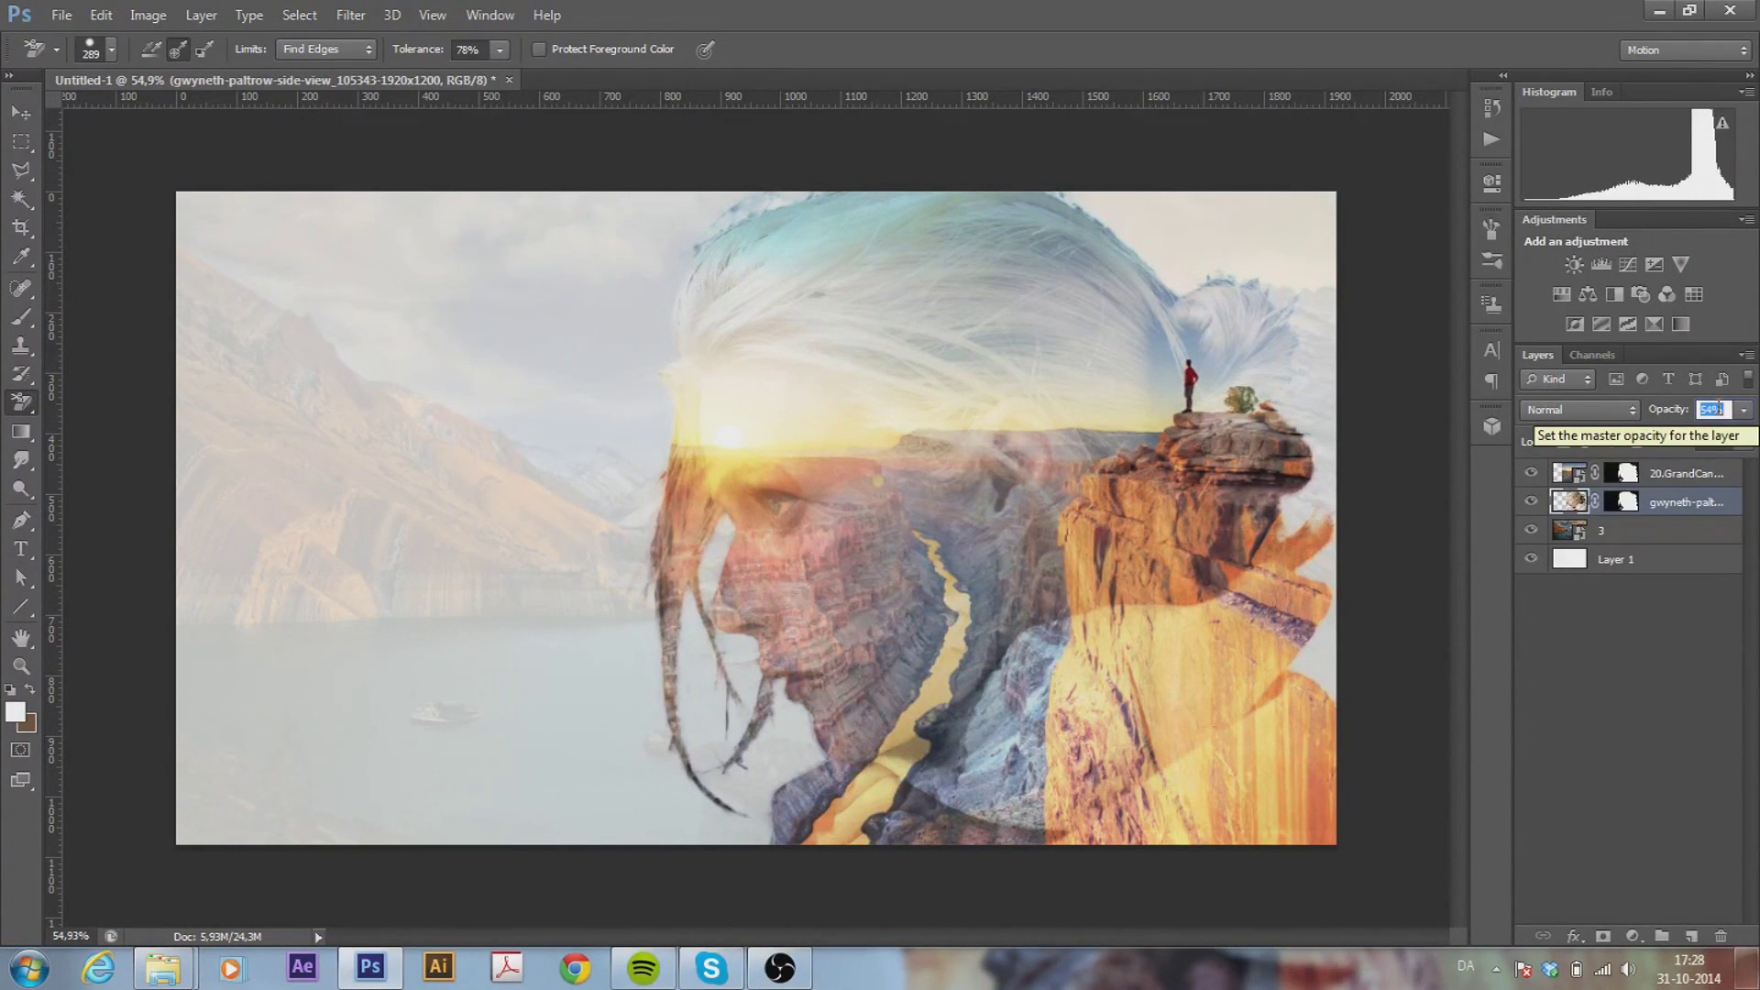
pyautogui.scroll(-9, 1711, 409)
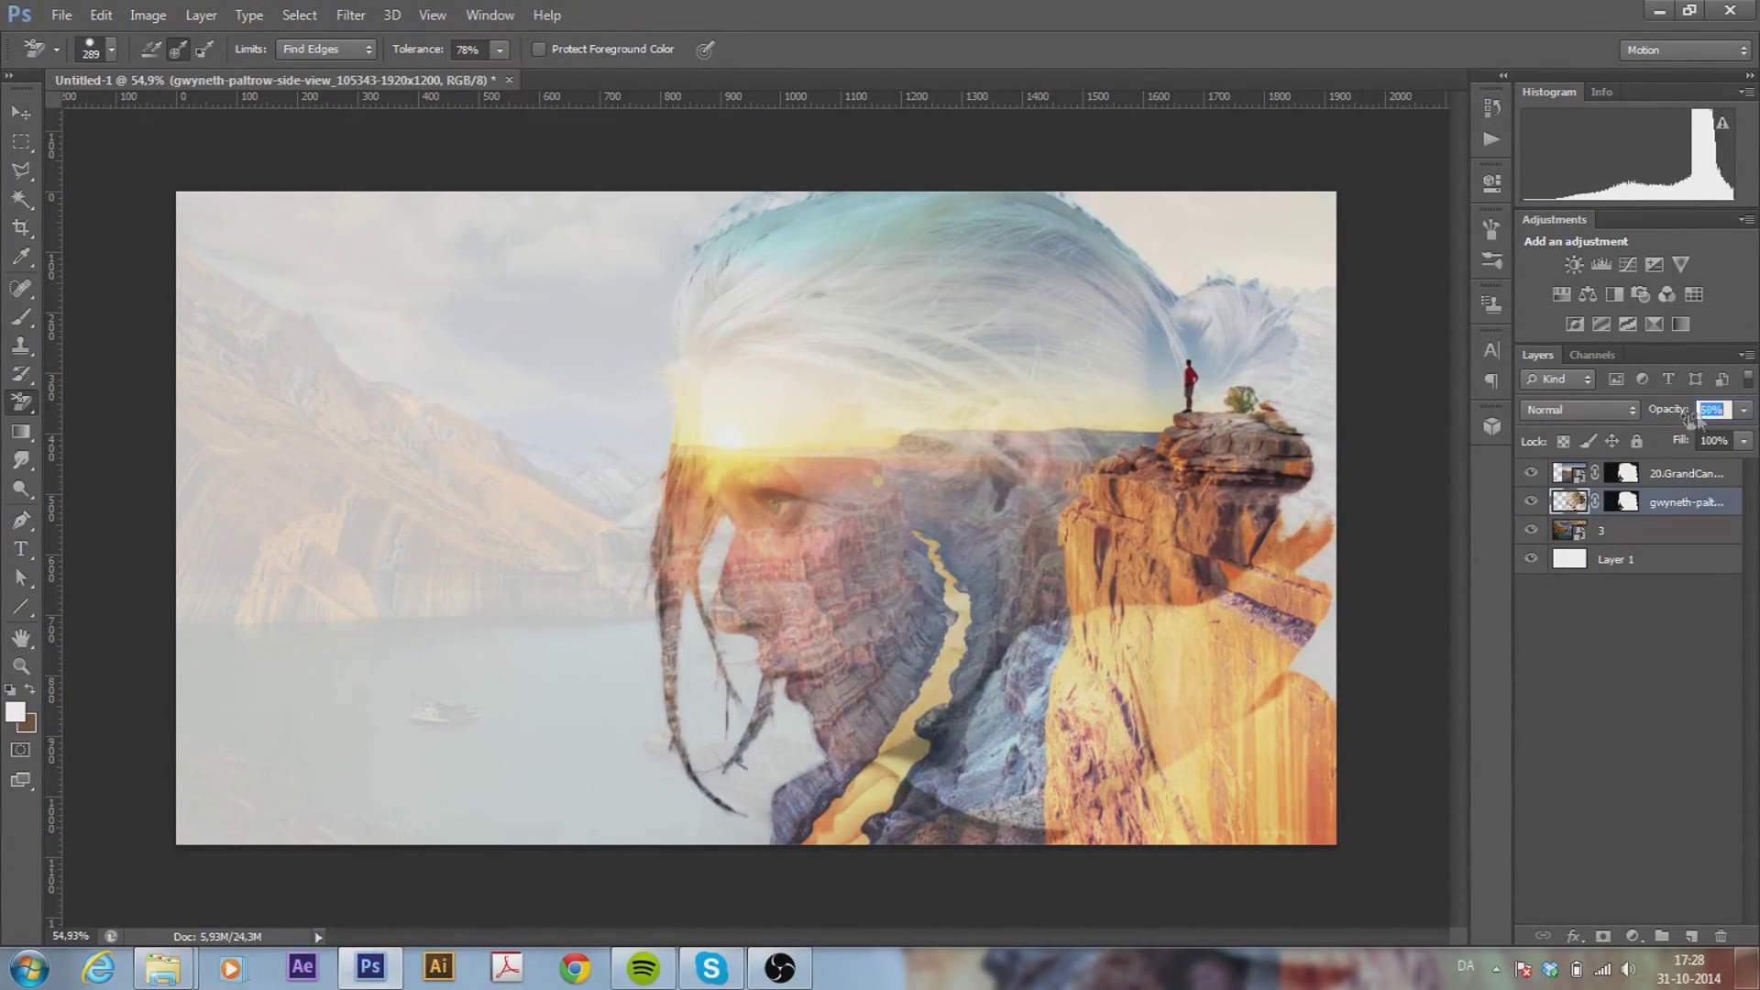
pyautogui.scroll(-3, 1710, 409)
pyautogui.click(395, 423)
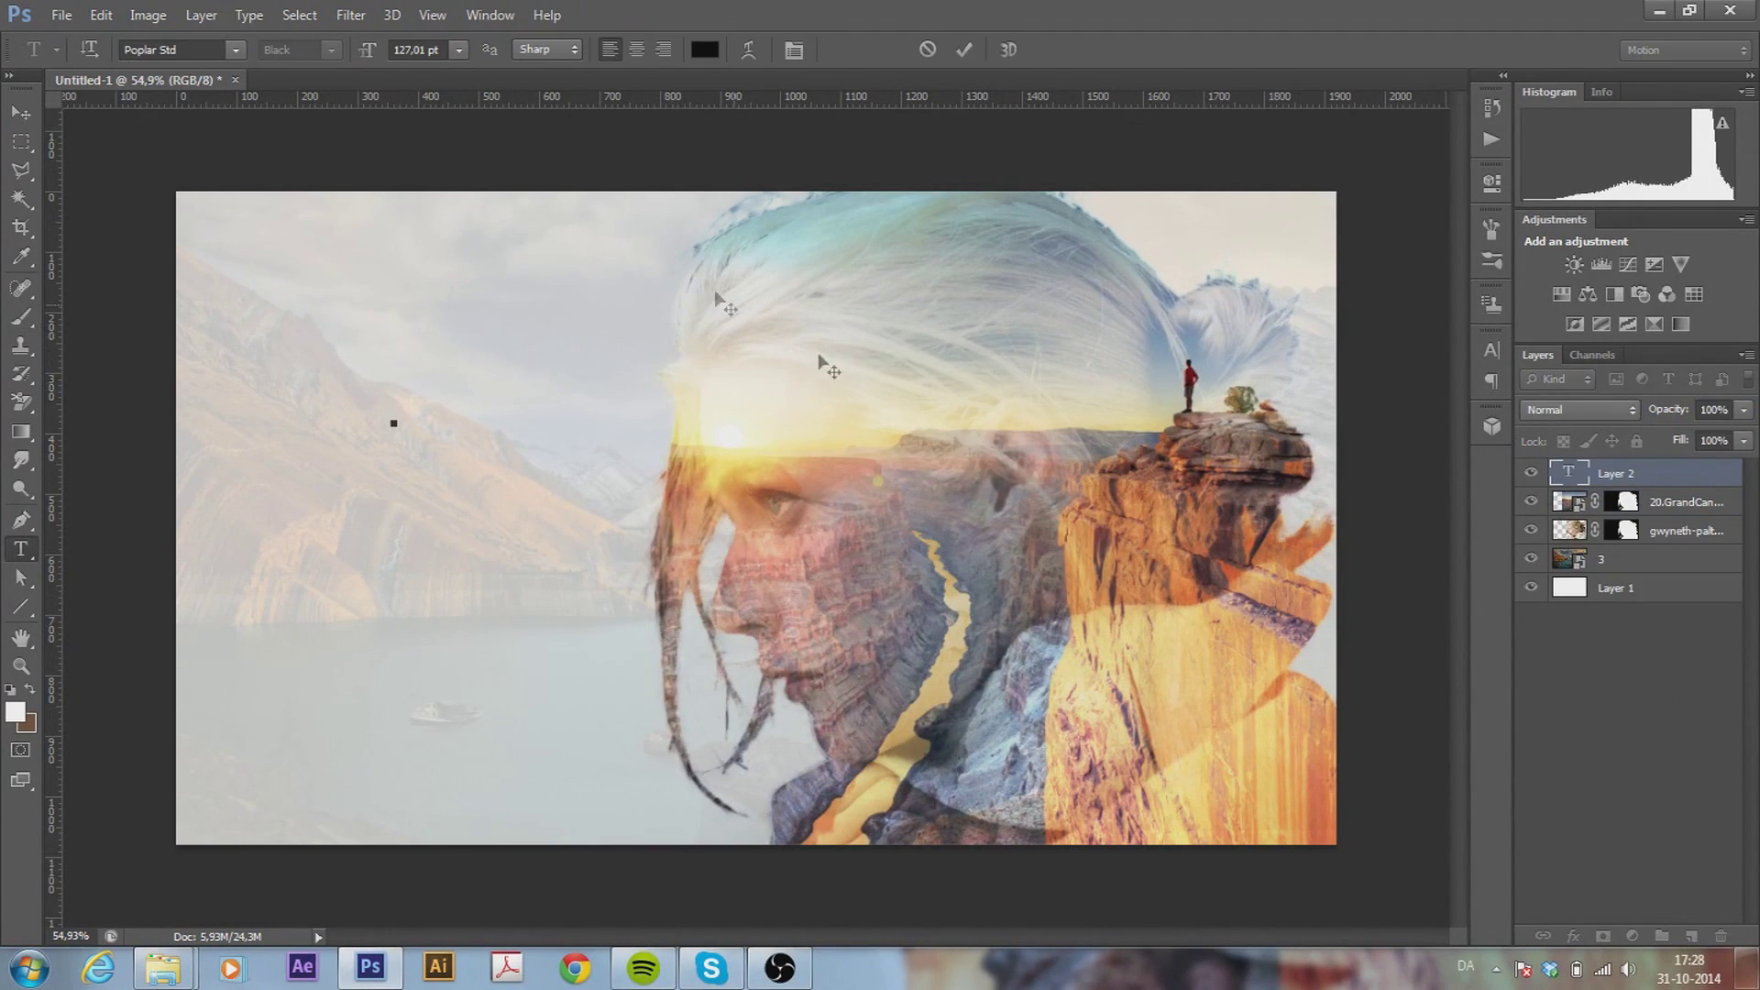
# Type LOVERS, ON, THE and SUN as separate text layers on the left
pyautogui.write('LOVERS')
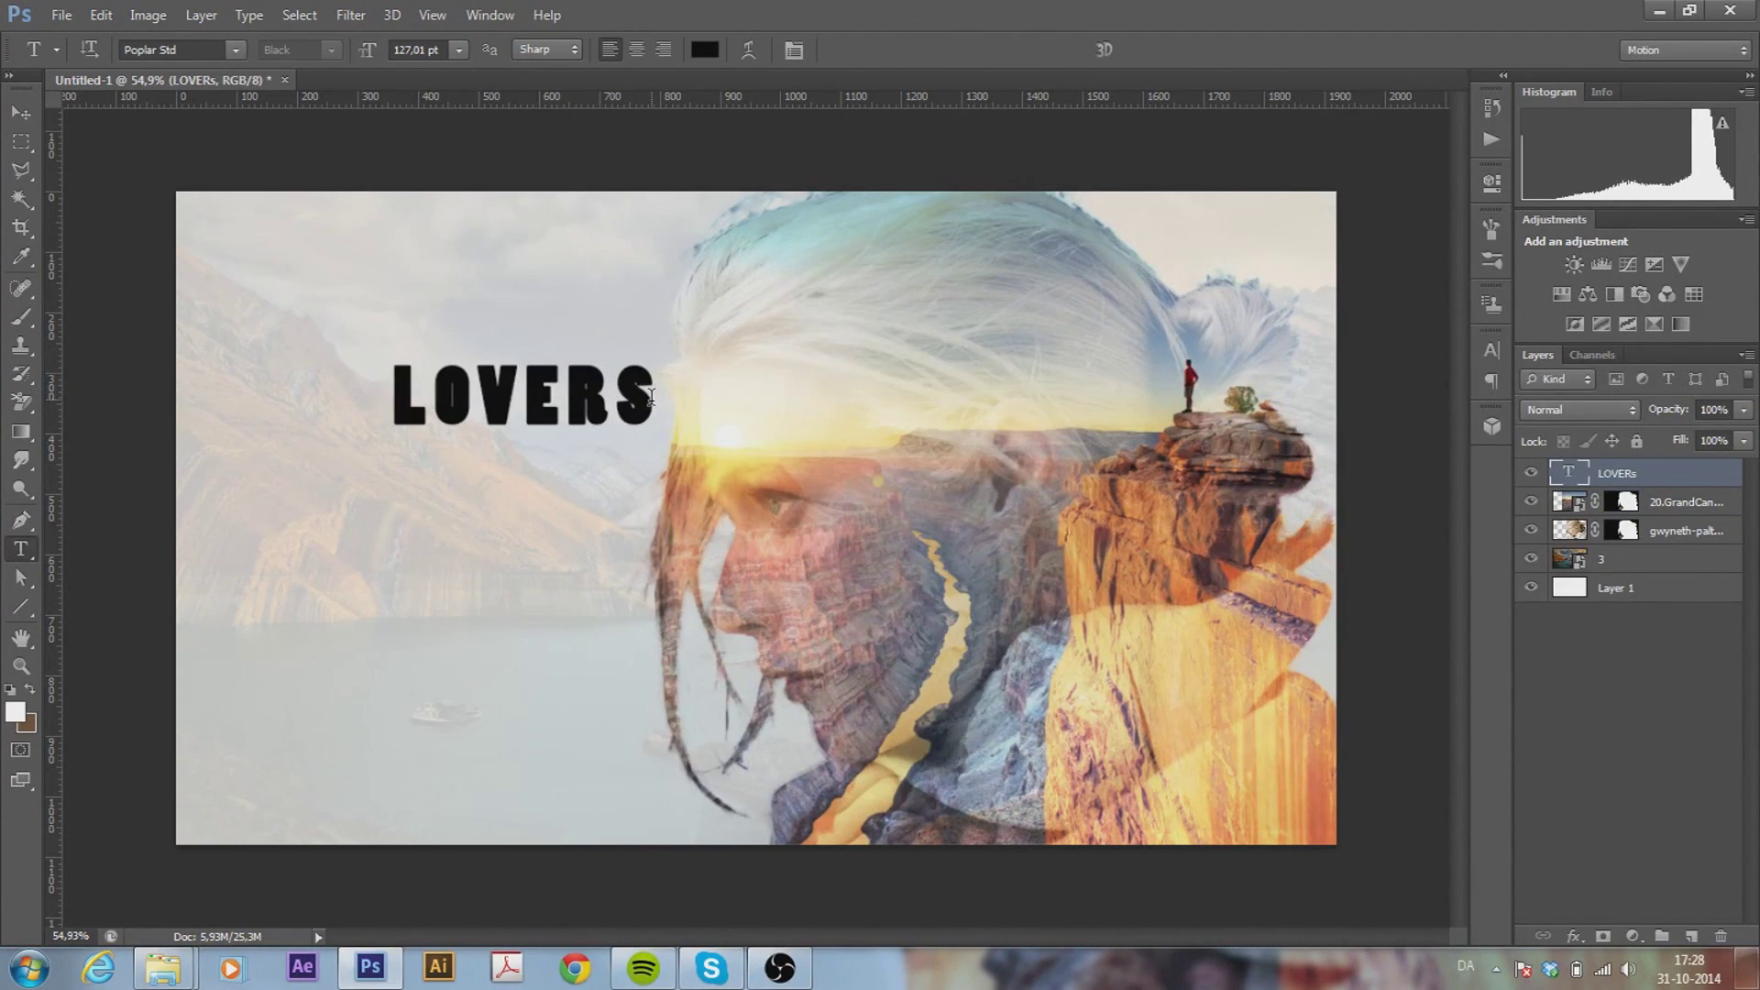
pyautogui.click(964, 49)
pyautogui.click(376, 607)
pyautogui.write('ON')
pyautogui.click(963, 50)
pyautogui.click(650, 520)
pyautogui.write('T')
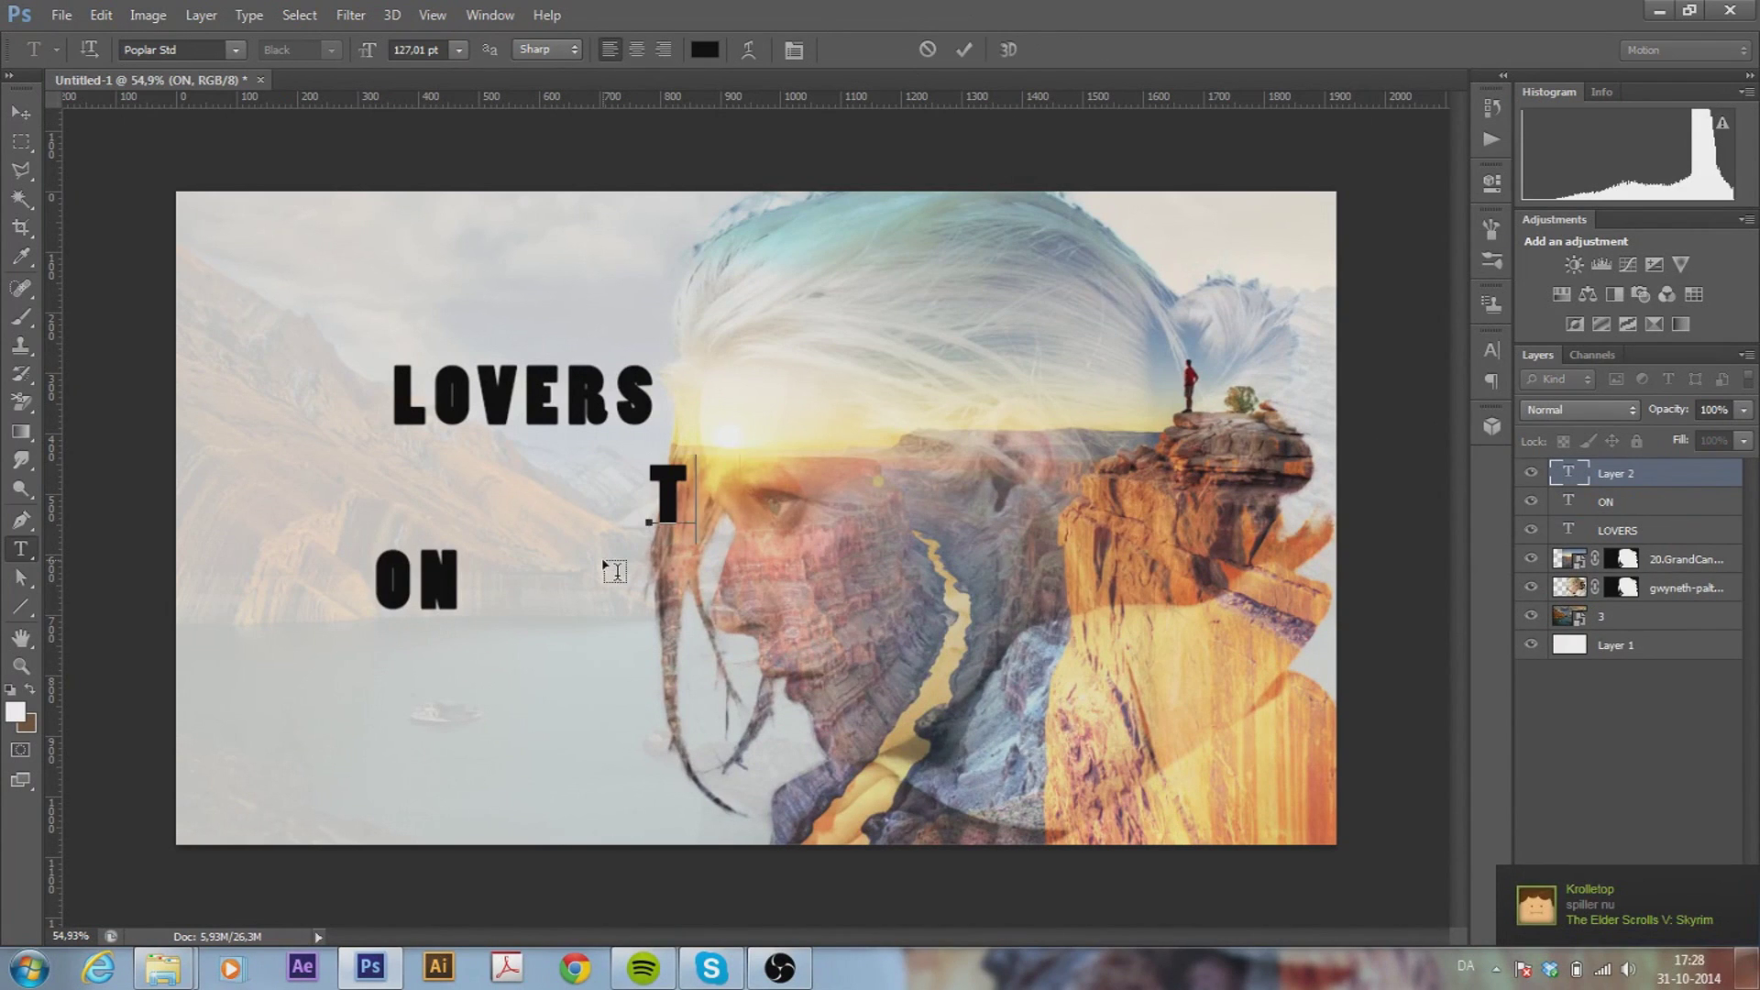
pyautogui.write('HE')
pyautogui.click(585, 744)
pyautogui.write('SUN')
# Enlarge the LOVERS text, move it up-left, and select it for font editing
pyautogui.click(1618, 558)
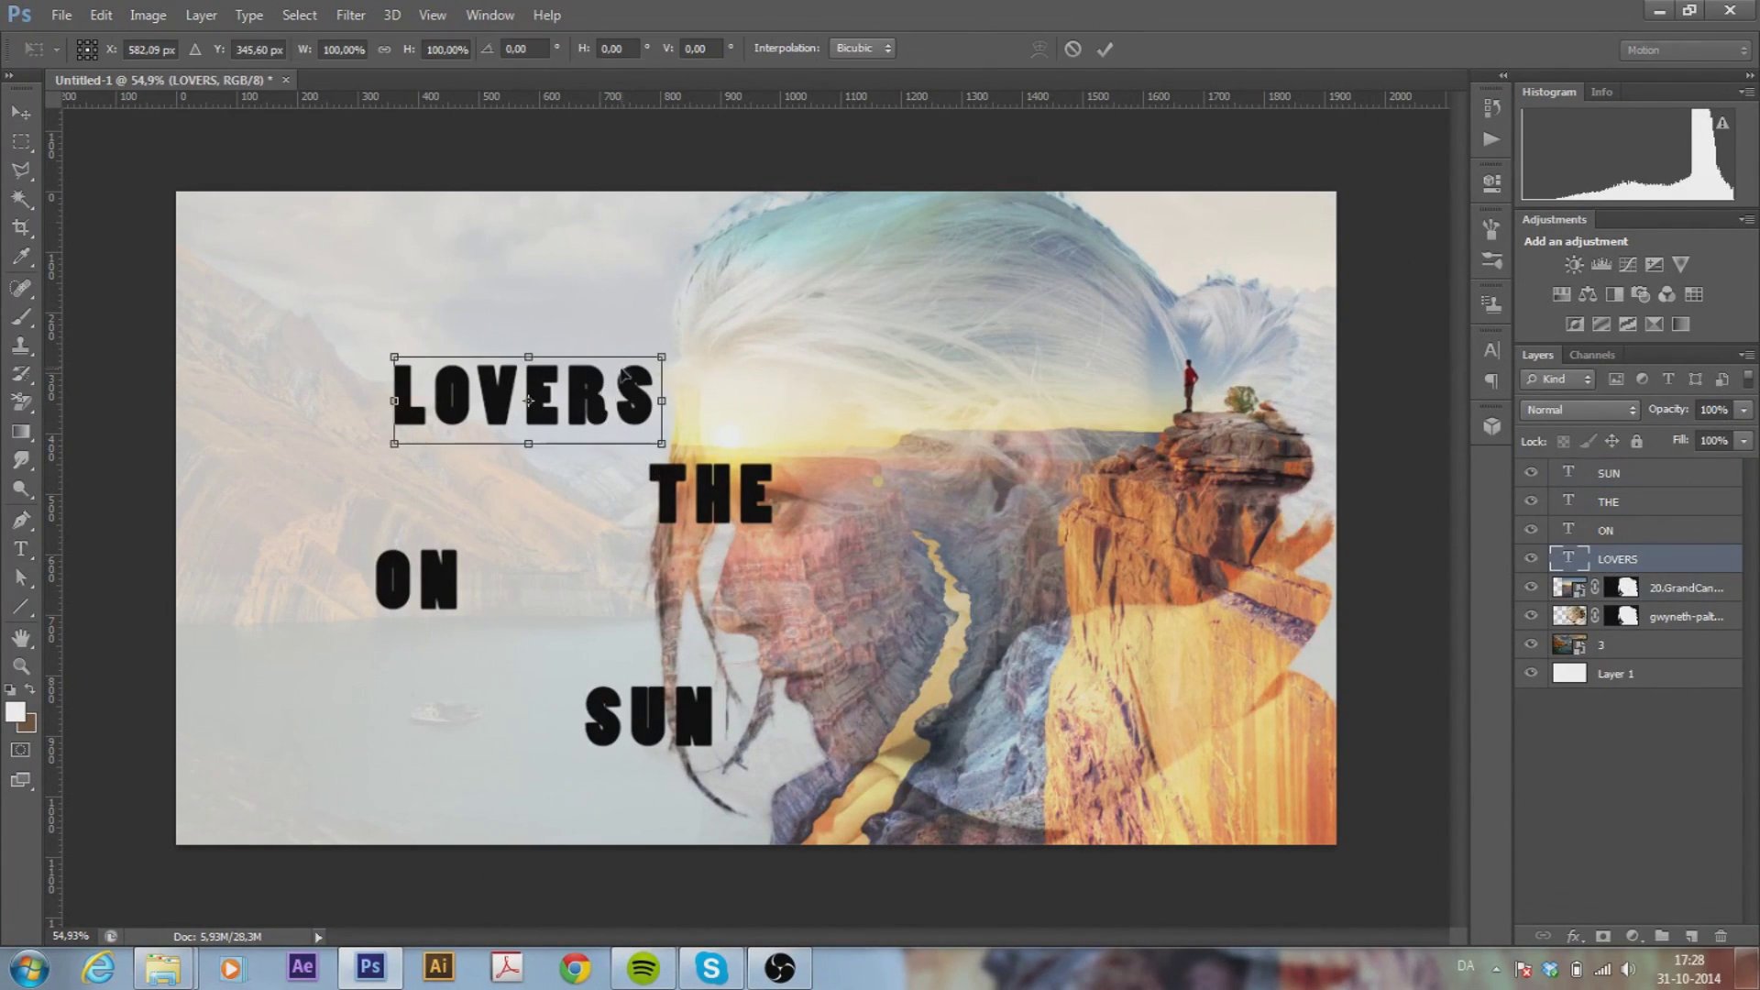
pyautogui.hotkey('ctrl', 't')
pyautogui.moveTo(475, 365); pyautogui.dragTo(486, 367)
pyautogui.press('Return')
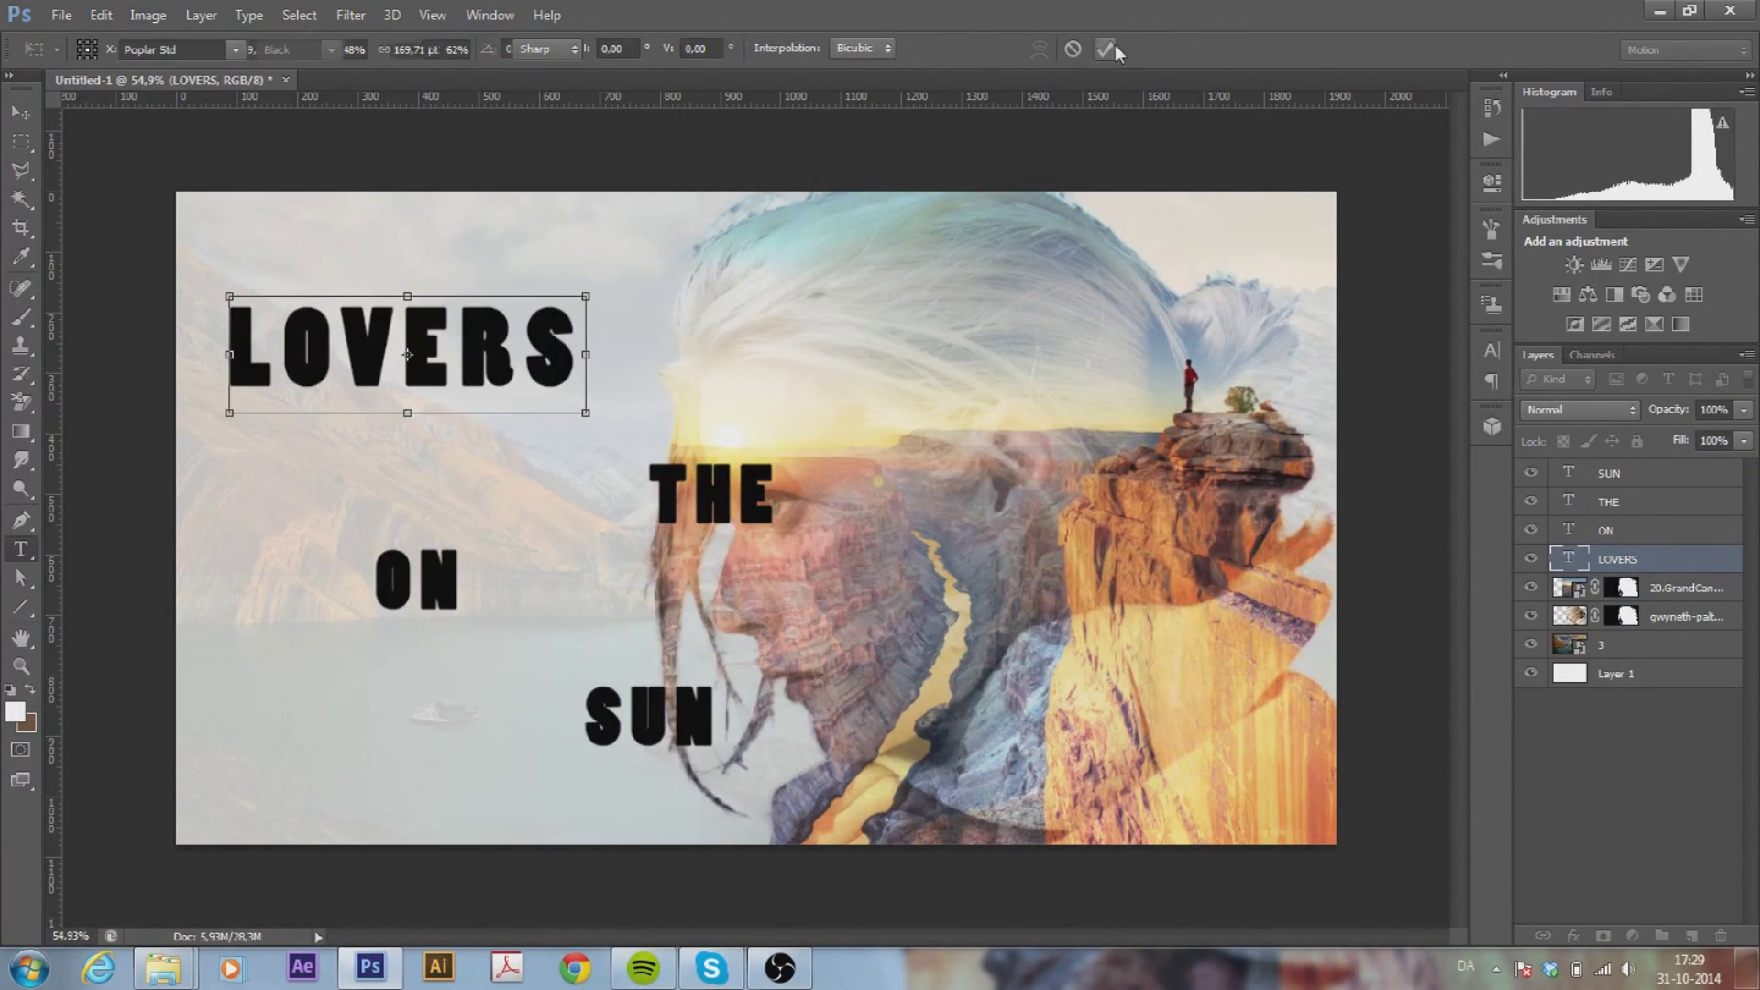
pyautogui.press('t')
pyautogui.doubleClick(407, 354)
# Change LOVERS to a thin font from the font list
pyautogui.click(235, 50)
pyautogui.scroll(1, 475, 220)
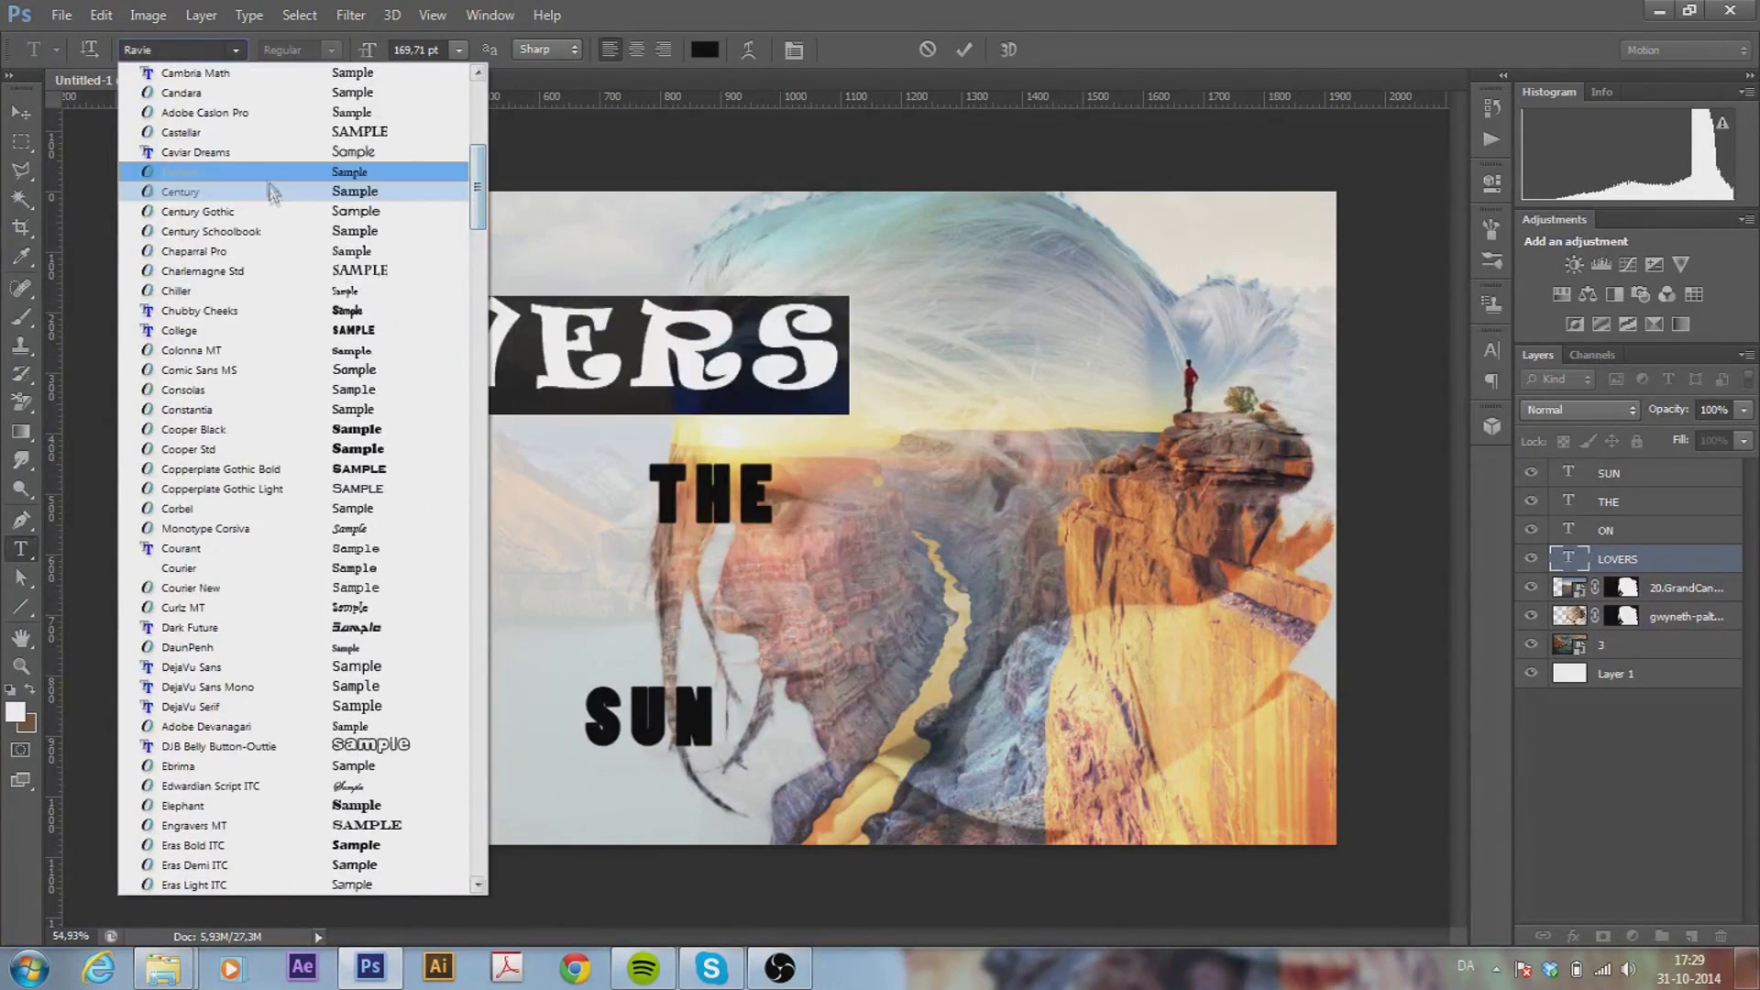
pyautogui.click(220, 177)
pyautogui.click(963, 49)
pyautogui.hotkey('ctrl', 't')
pyautogui.press('Return')
pyautogui.press('t')
# Set ON in the thin Caviar Dreams font and enlarge it
pyautogui.doubleClick(418, 579)
pyautogui.click(235, 49)
pyautogui.write('C')
pyautogui.press('BackSpace')
pyautogui.write('O')
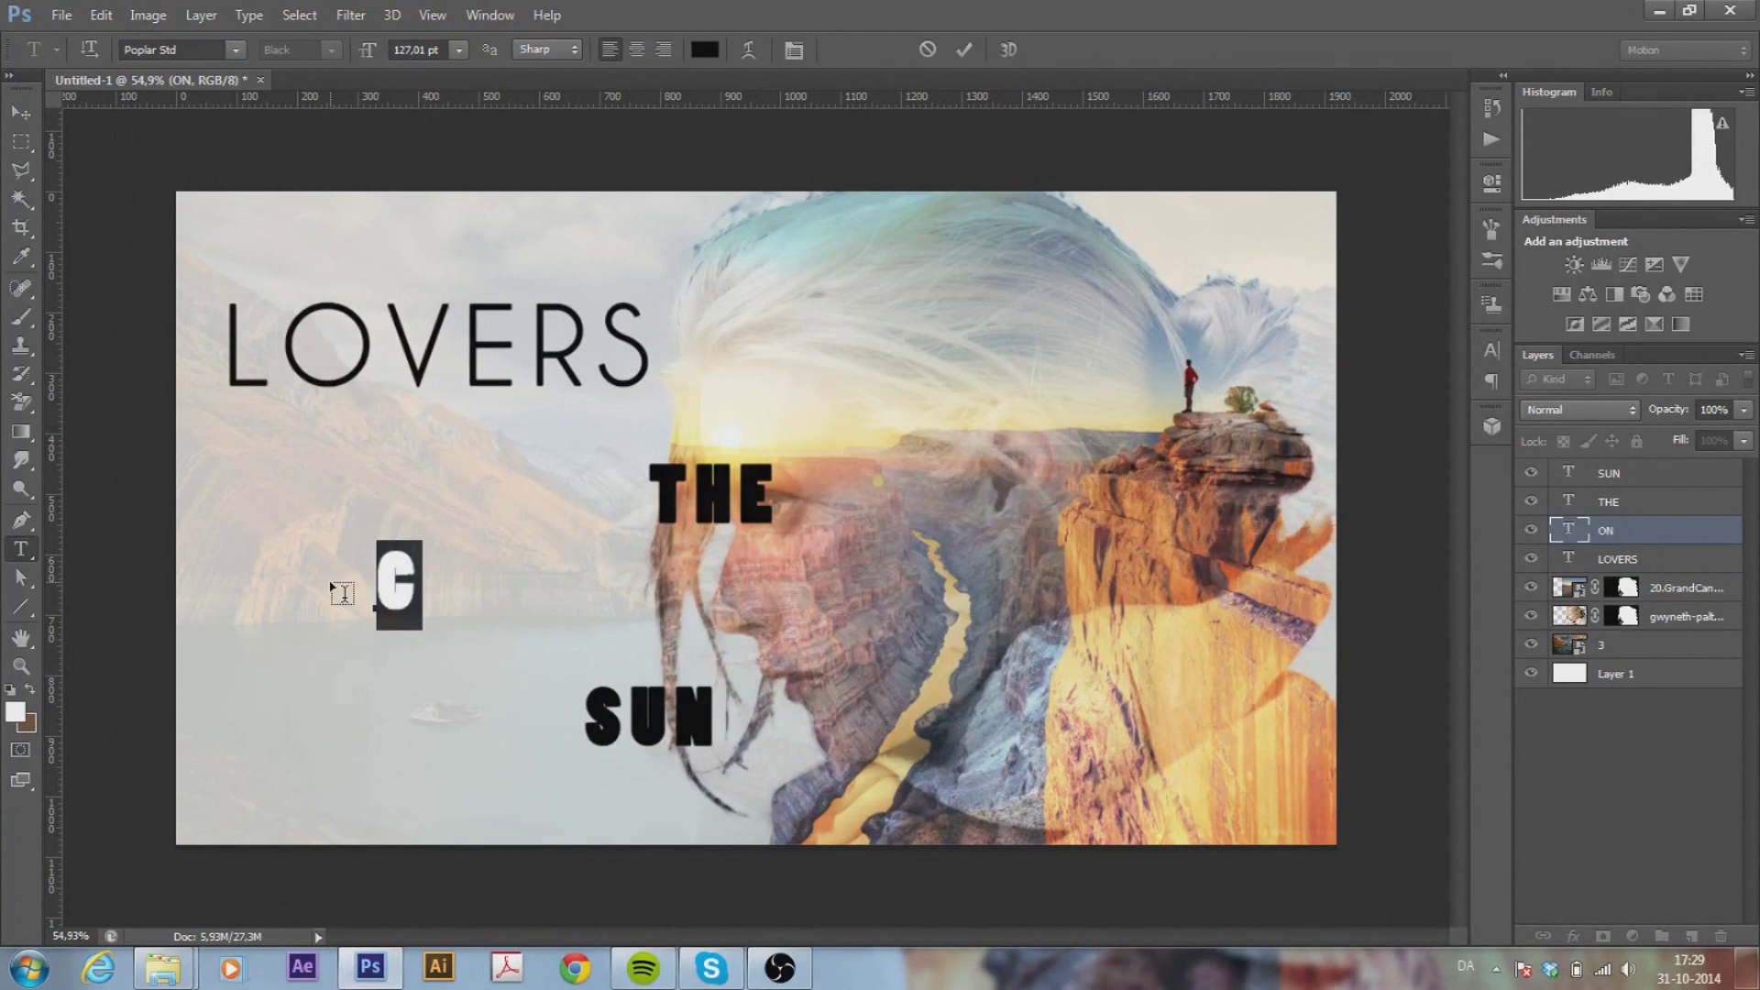
pyautogui.write('F')
pyautogui.doubleClick(445, 575)
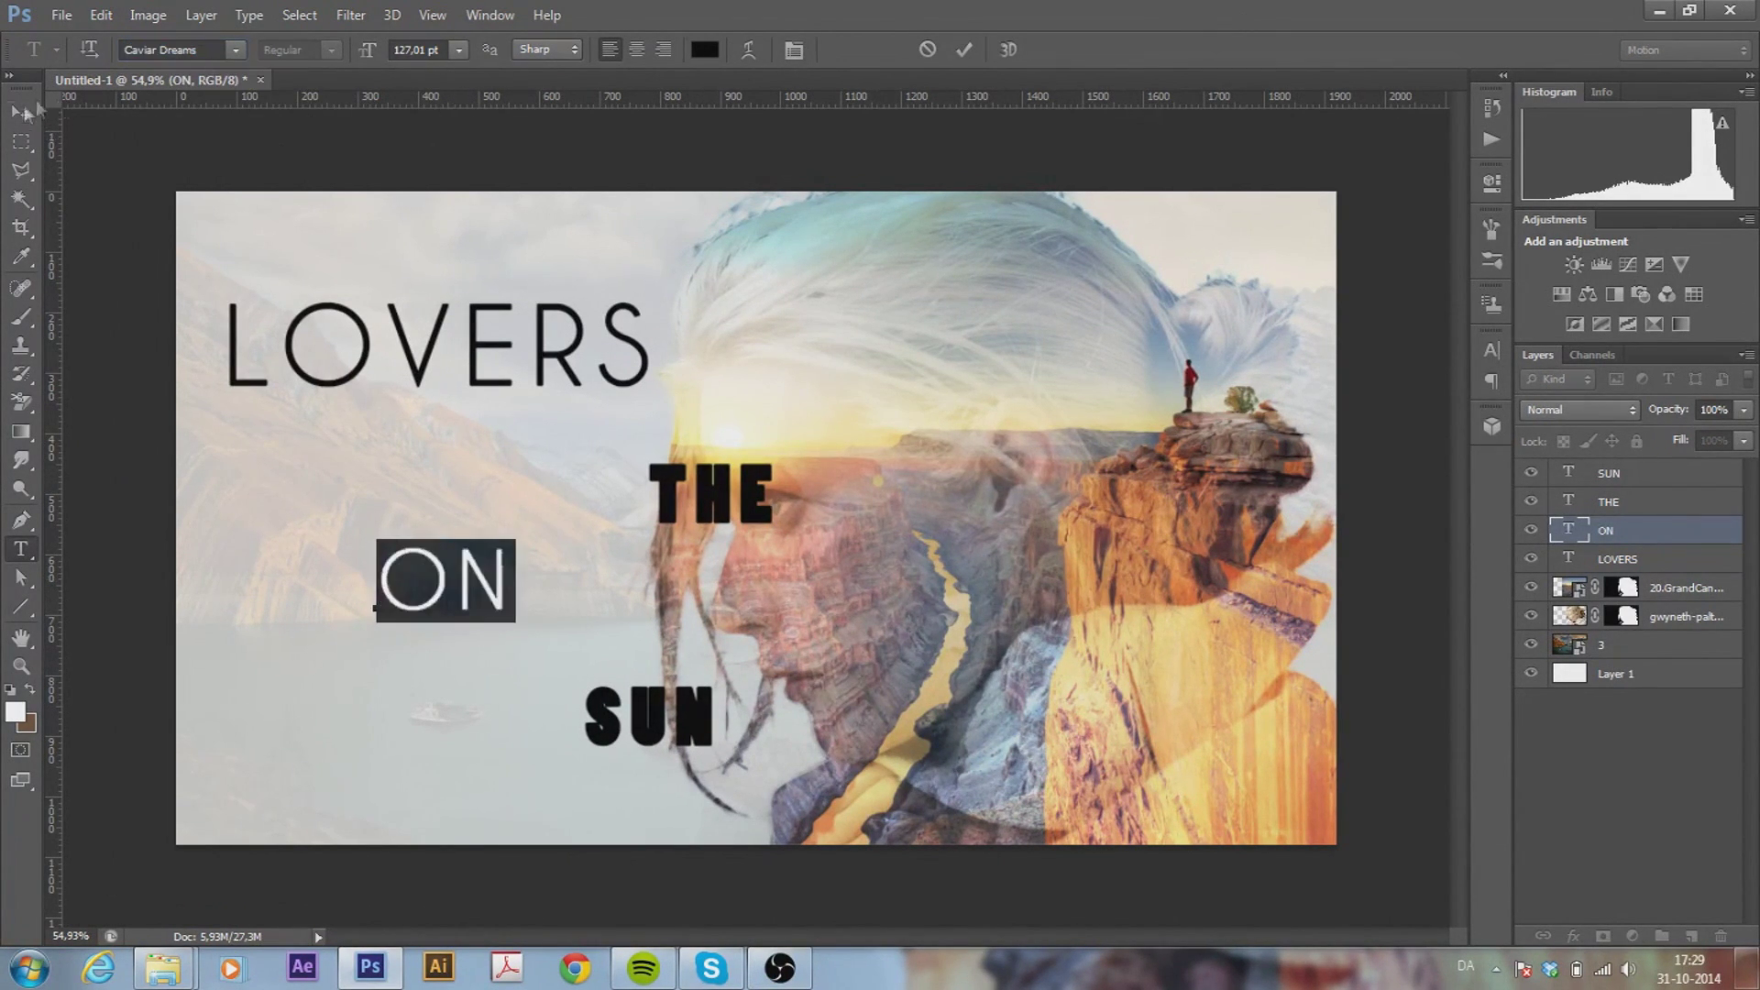
pyautogui.click(964, 50)
pyautogui.hotkey('ctrl', 't')
pyautogui.moveTo(530, 539)
pyautogui.mouseDown()
pyautogui.moveTo(686, 444)
pyautogui.moveTo(662, 405)
pyautogui.mouseUp()
pyautogui.click(1104, 50)
# Move all four words down together, then place THE inside the O of ON
pyautogui.click(1609, 473)
pyautogui.keyDown('shift'); pyautogui.click(1617, 558); pyautogui.keyUp('shift')
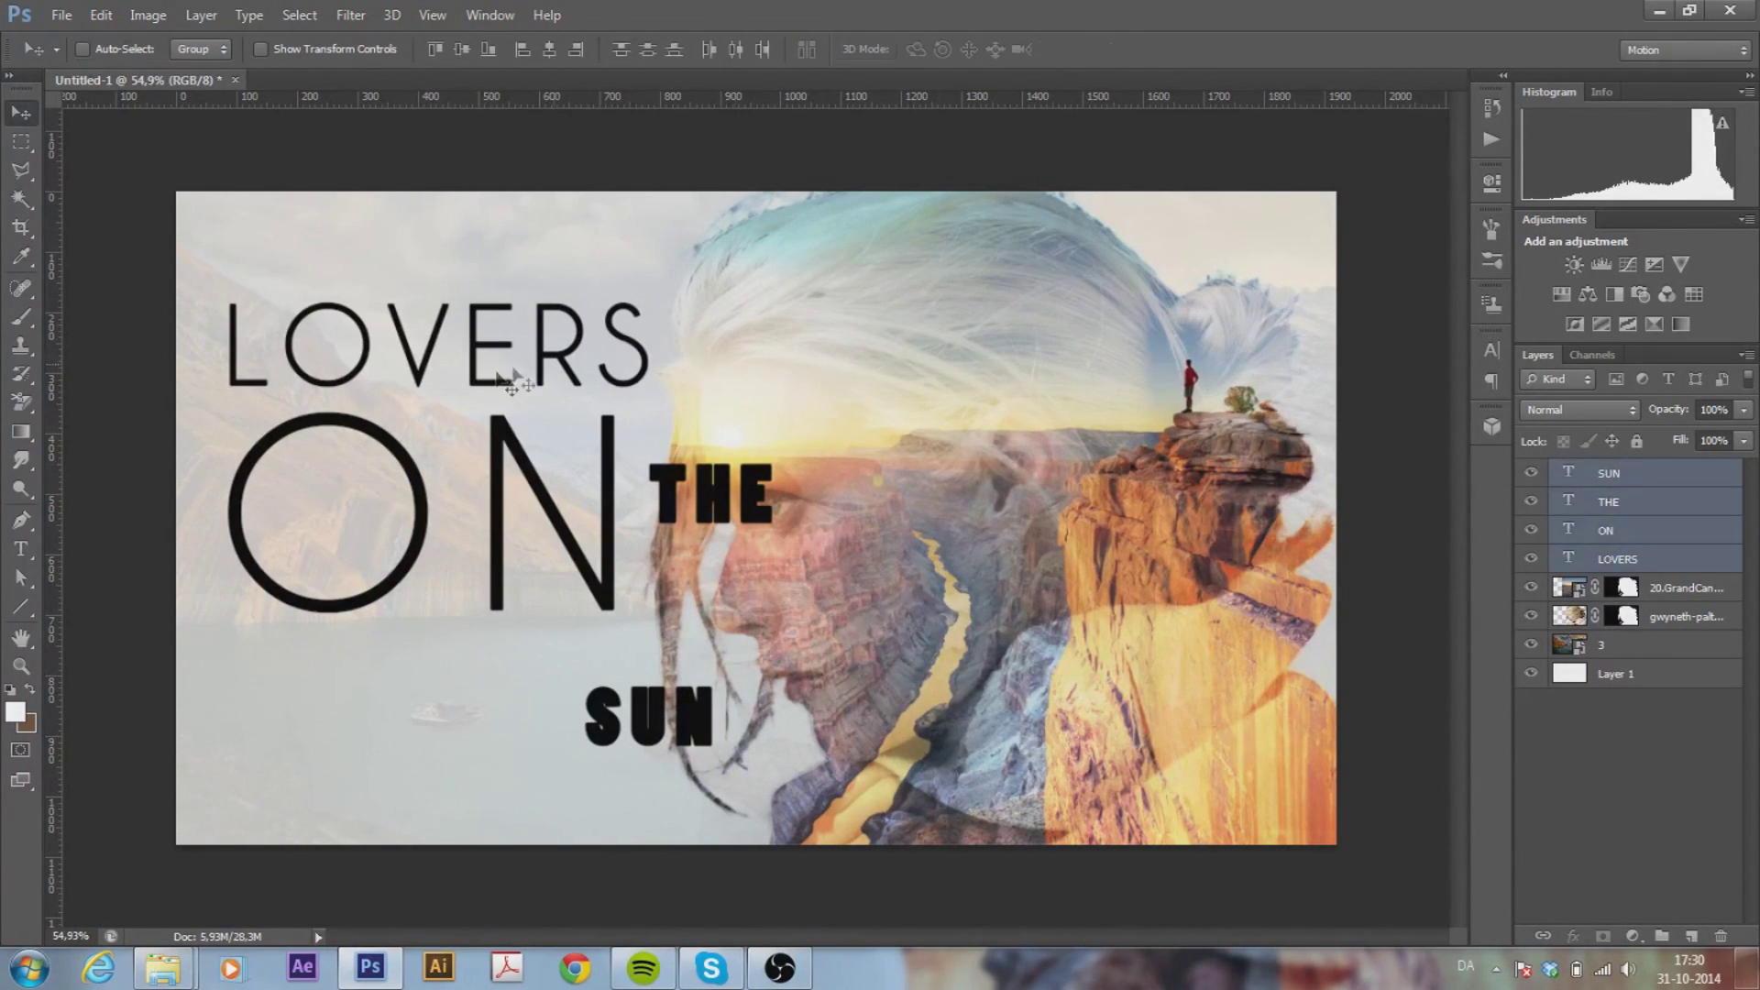
pyautogui.hotkey('ctrl', 't')
pyautogui.moveTo(569, 478); pyautogui.dragTo(568, 533)
pyautogui.press('Return')
pyautogui.hotkey('ctrl', 't')
pyautogui.moveTo(710, 555); pyautogui.dragTo(329, 539)
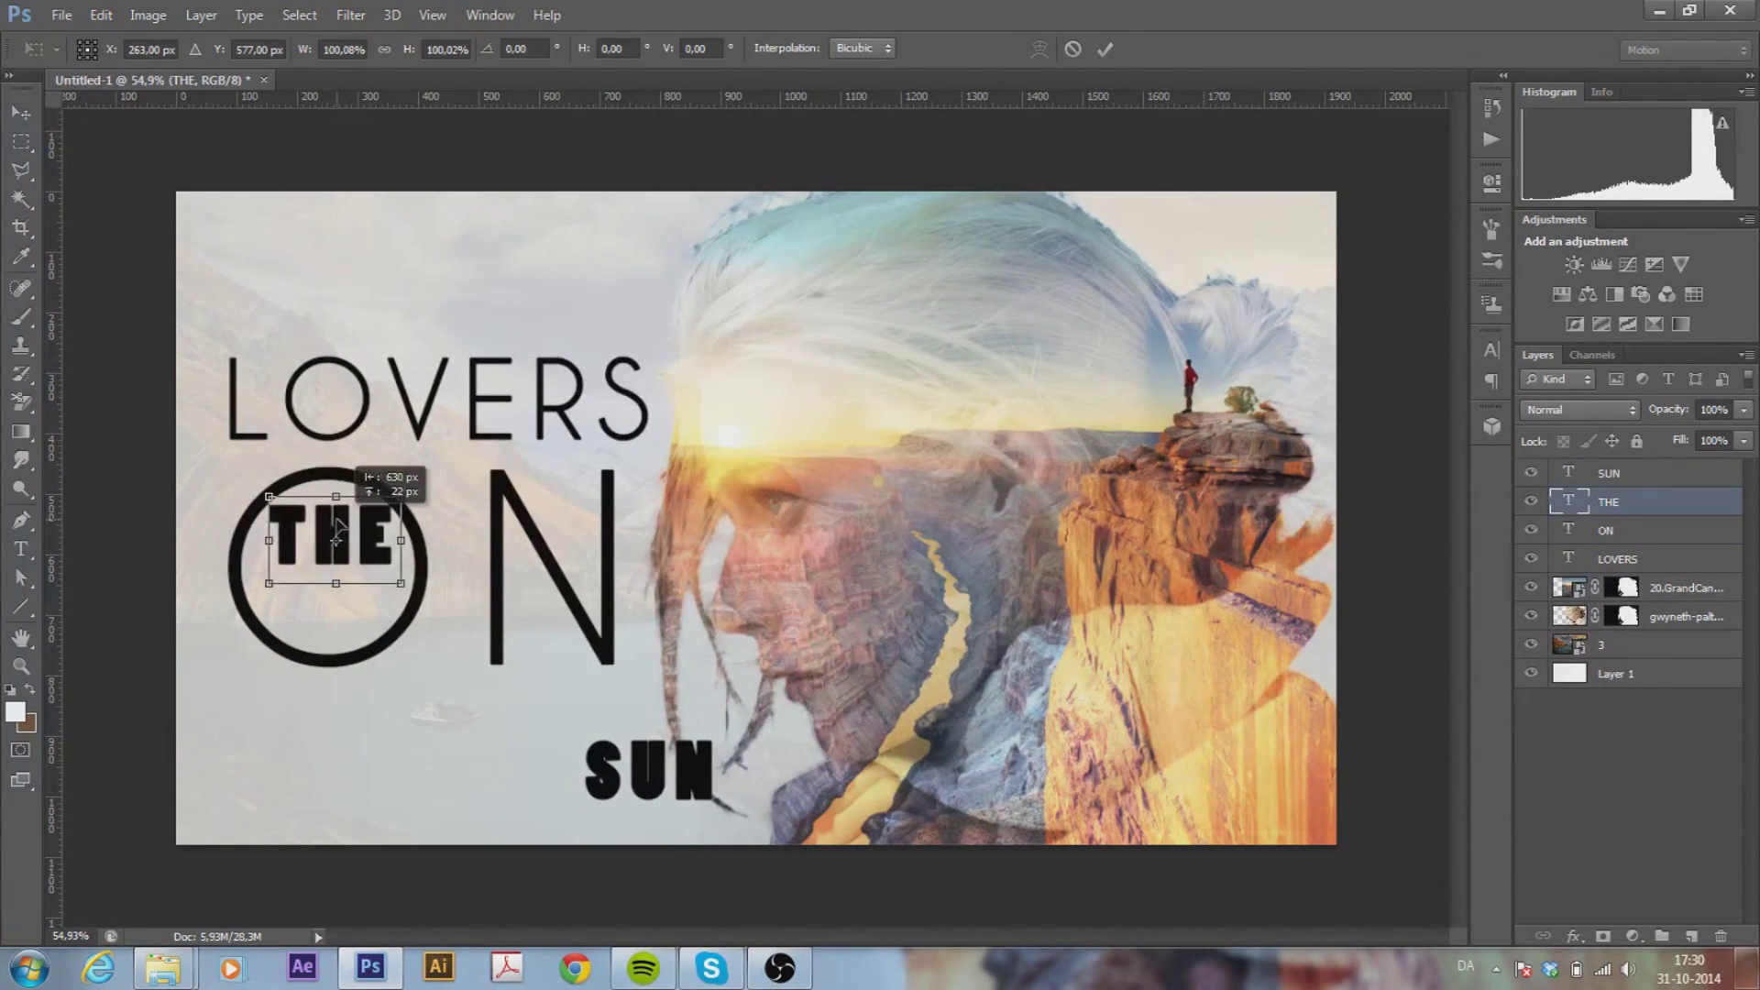
pyautogui.press('Return')
# Move SUN into the circle just below THE
pyautogui.click(1609, 473)
pyautogui.hotkey('ctrl', 't')
pyautogui.moveTo(663, 760); pyautogui.dragTo(343, 599)
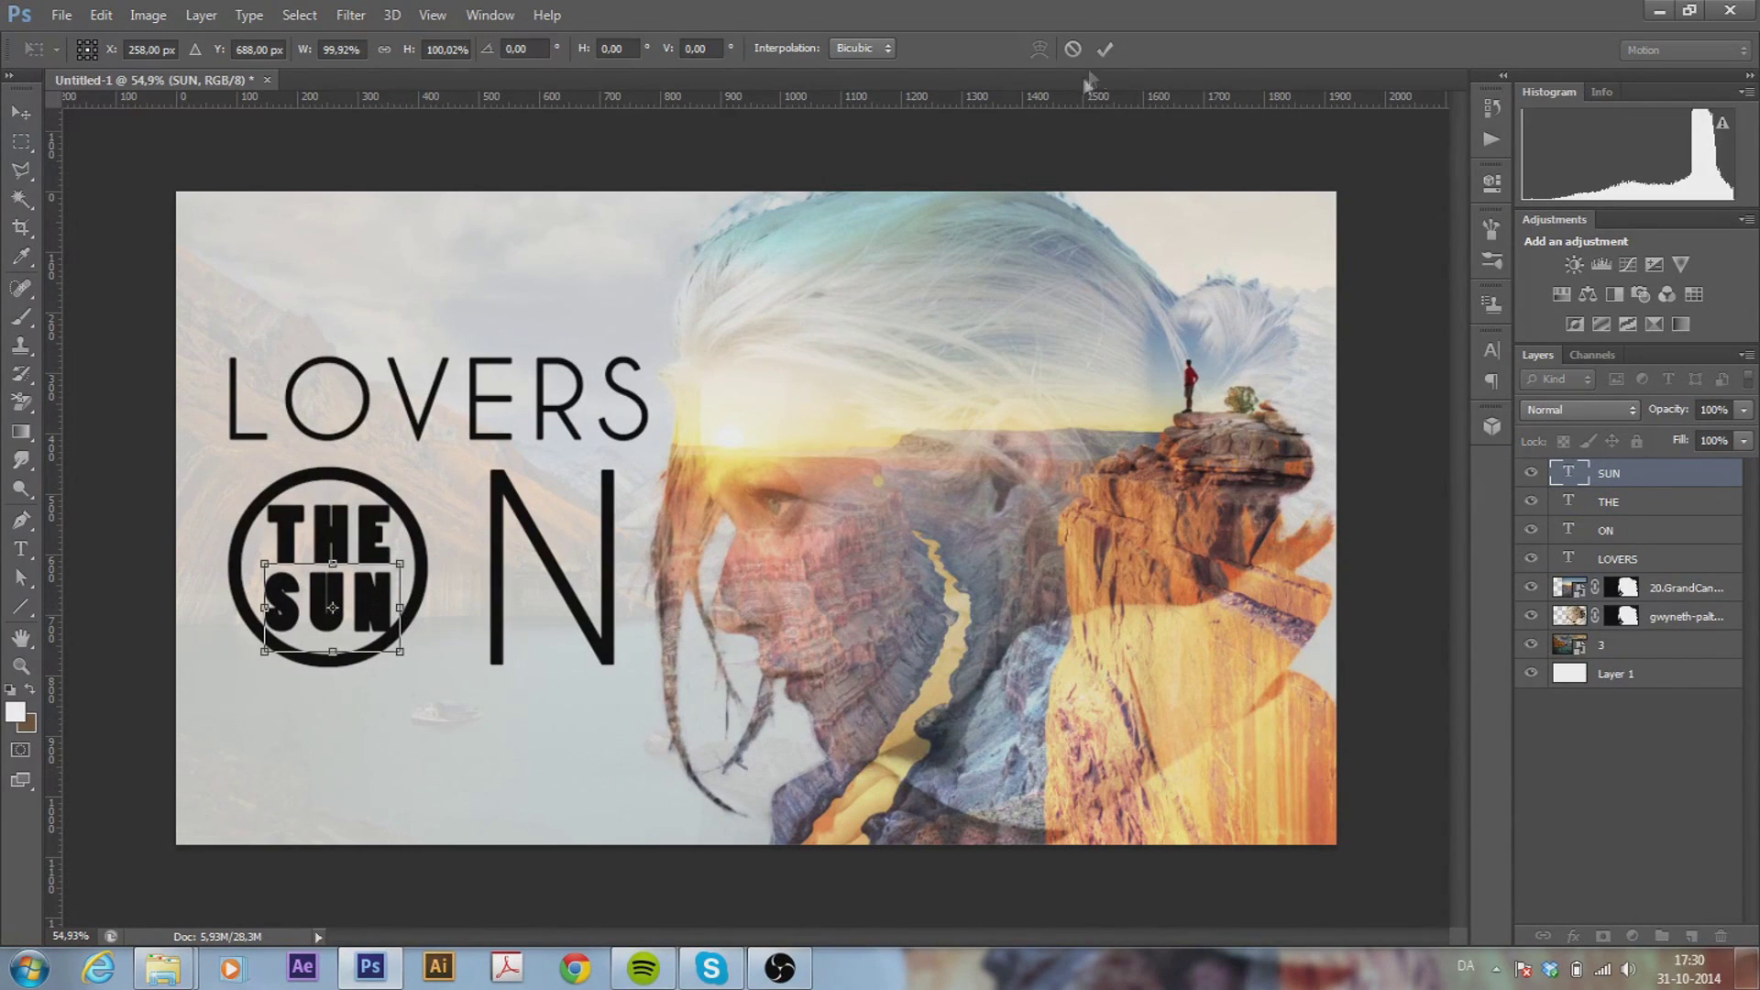
pyautogui.press('Return')
pyautogui.keyDown('shift'); pyautogui.click(1630, 504); pyautogui.keyUp('shift')
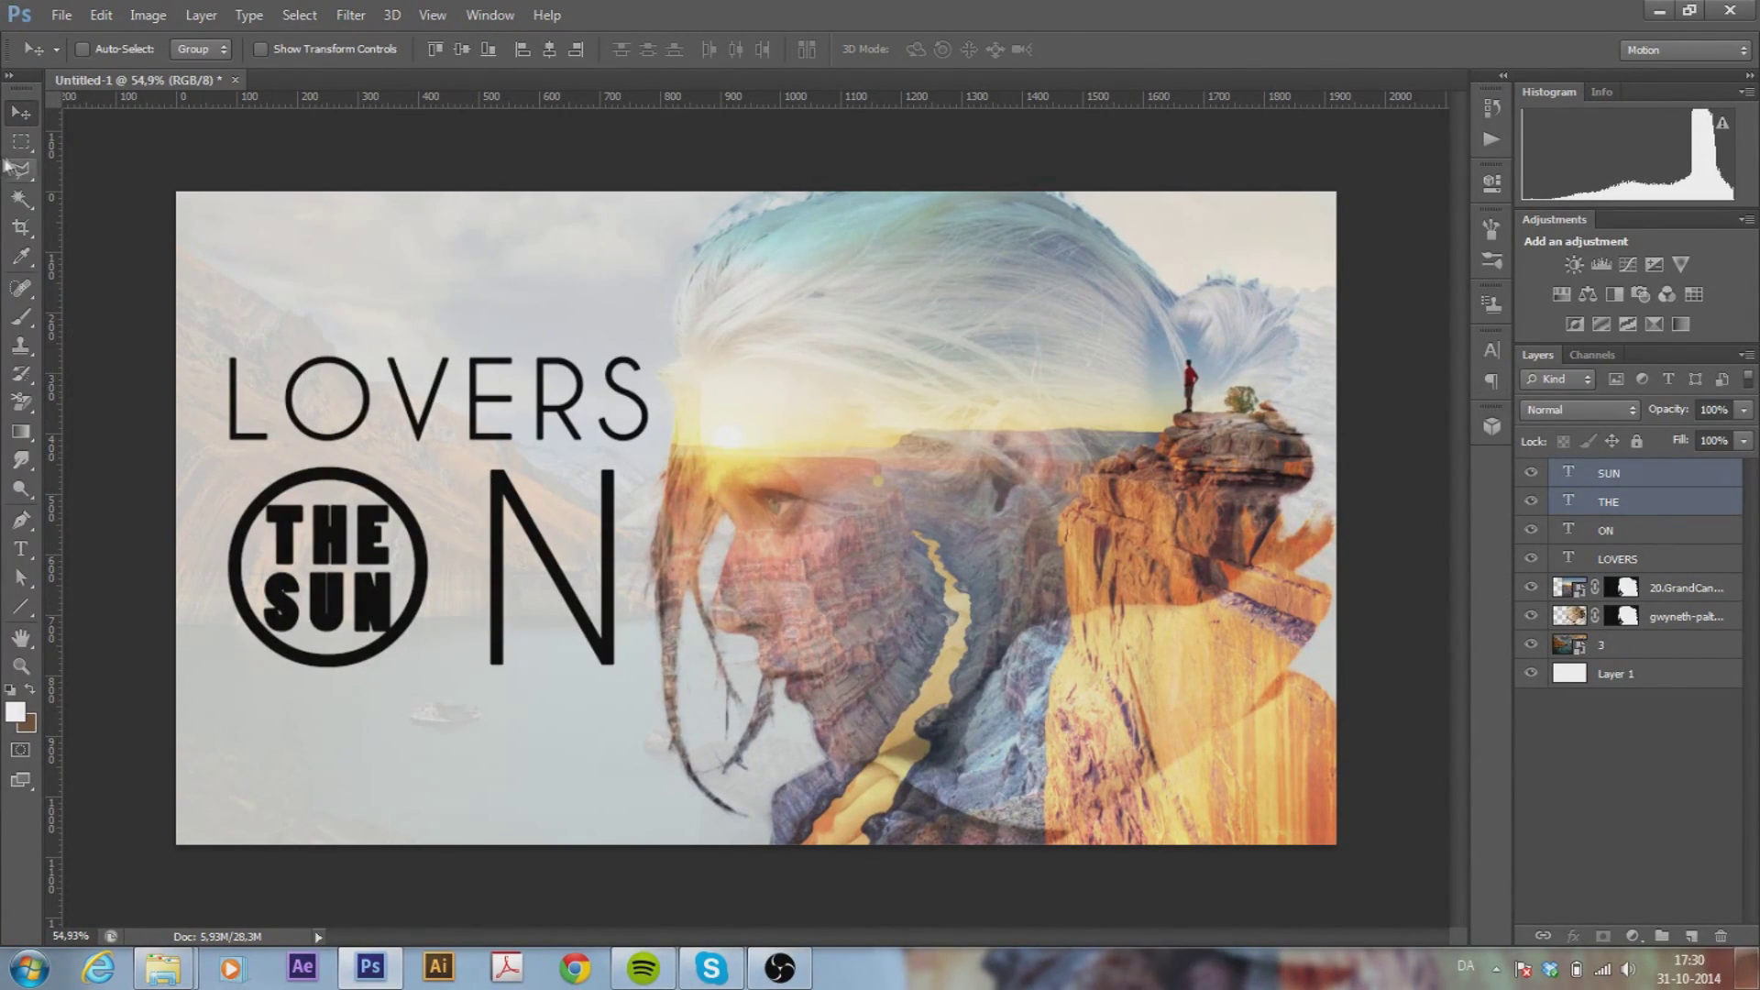
pyautogui.click(20, 548)
# Set SUN in the Face Your Fears font and nudge it 2 px right
pyautogui.doubleClick(326, 600)
pyautogui.click(235, 50)
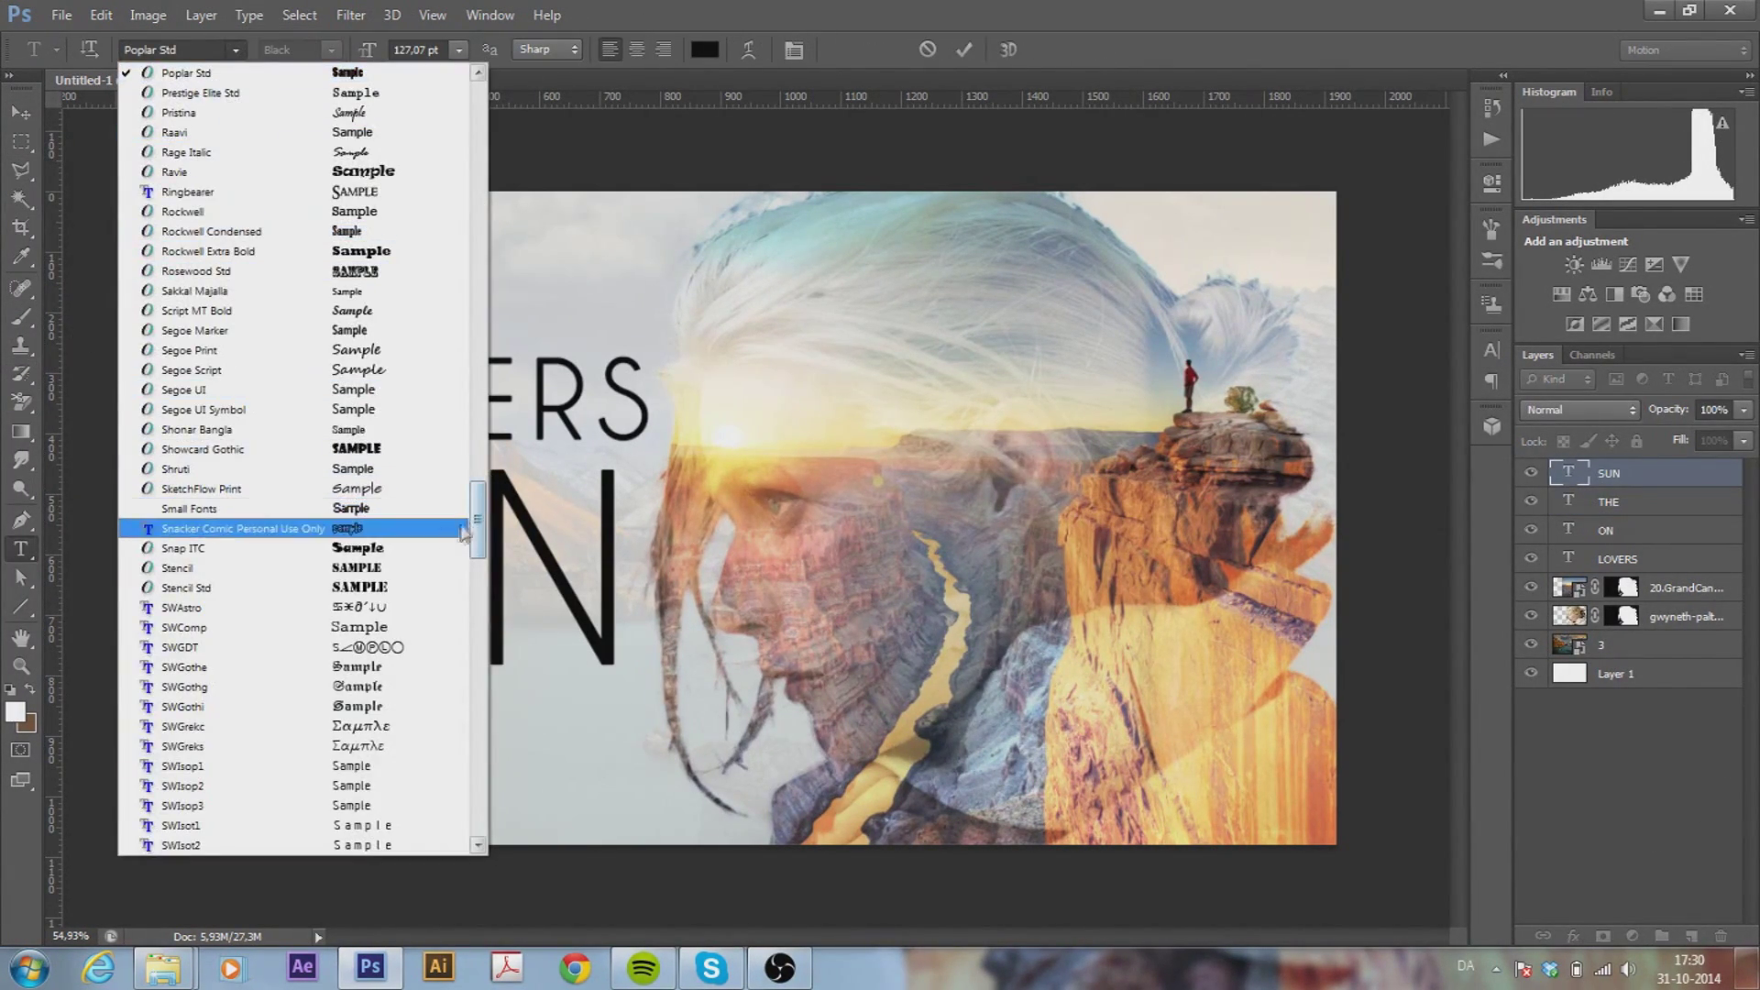
pyautogui.moveTo(478, 446)
pyautogui.mouseDown()
pyautogui.moveTo(464, 774)
pyautogui.moveTo(454, 225)
pyautogui.mouseUp()
pyautogui.click(230, 225)
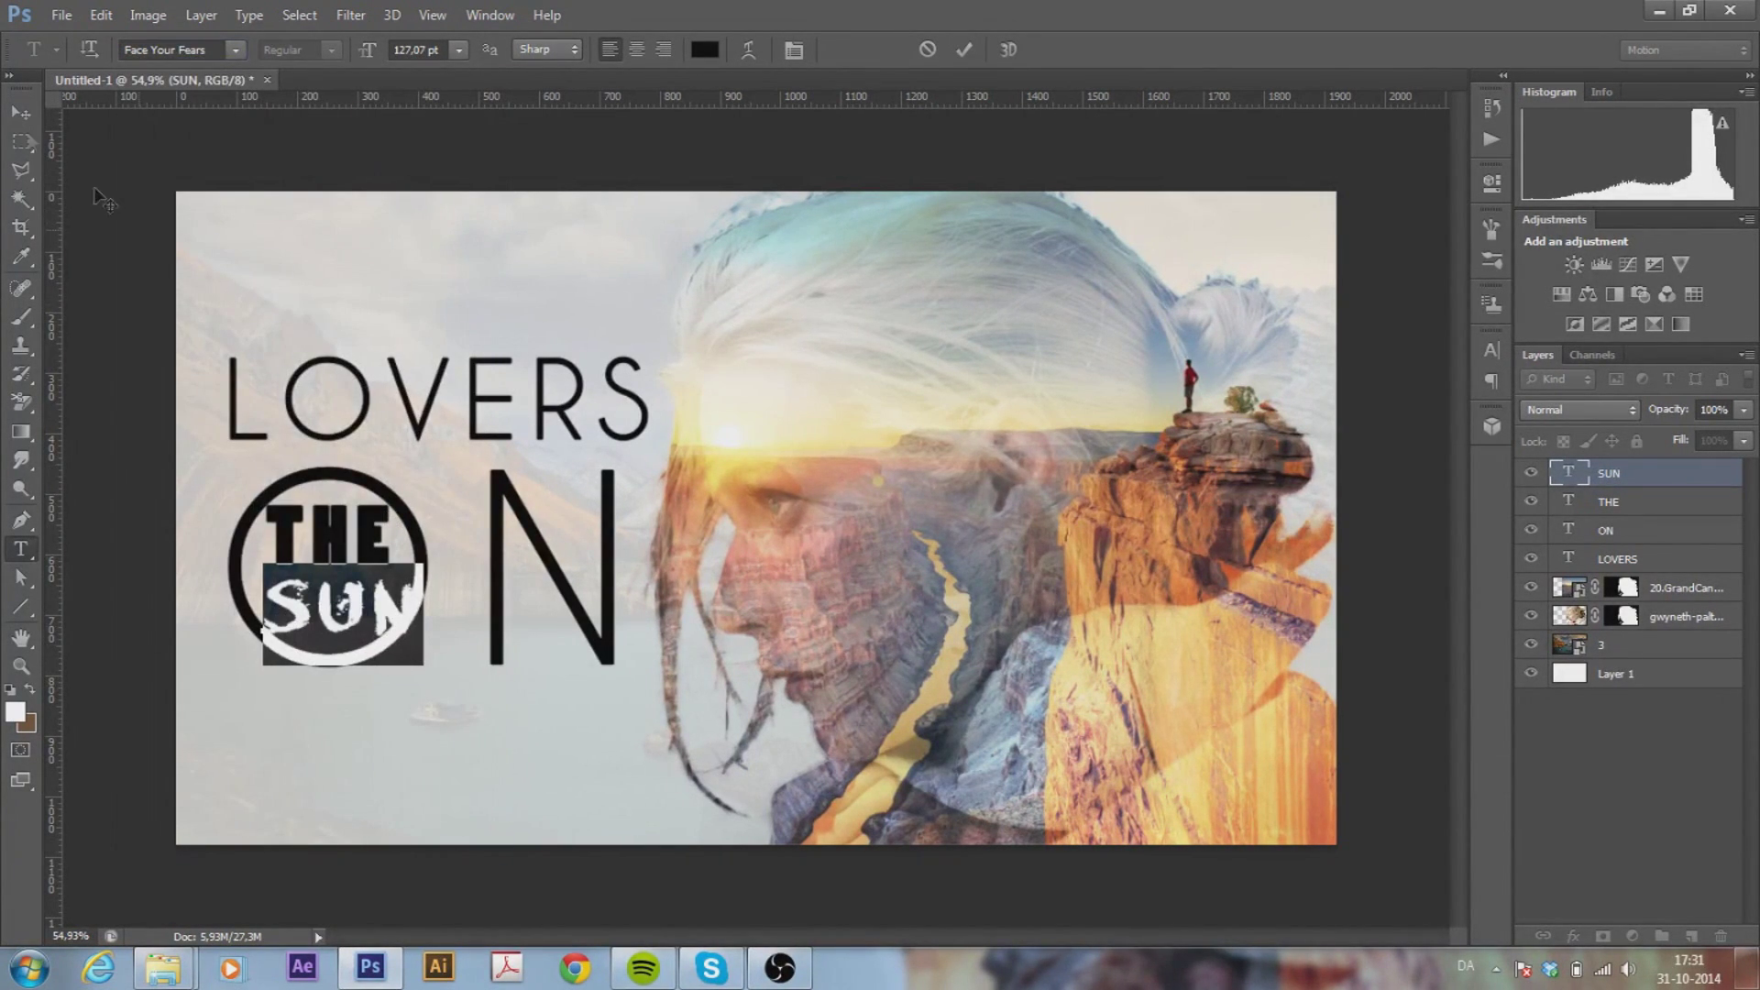
pyautogui.hotkey('ctrl', 't')
pyautogui.moveTo(381, 641); pyautogui.dragTo(383, 642)
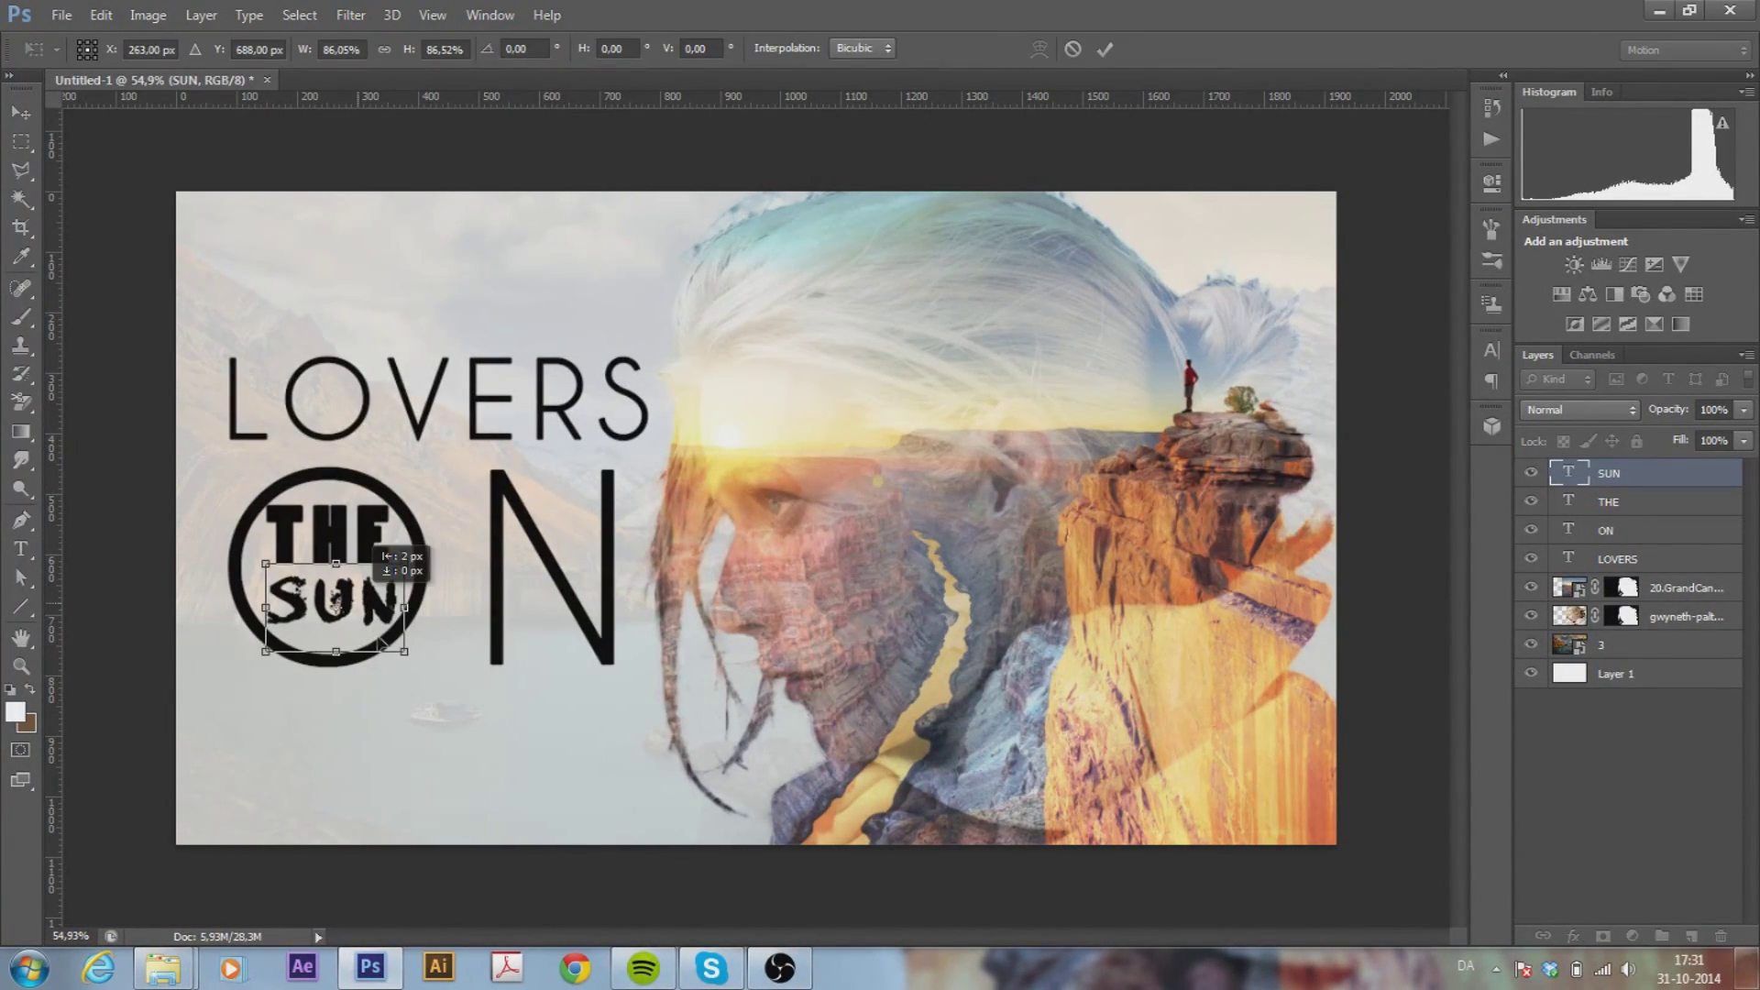
pyautogui.click(1105, 50)
# Set THE in the Face Your Fears font as well
pyautogui.doubleClick(1569, 500)
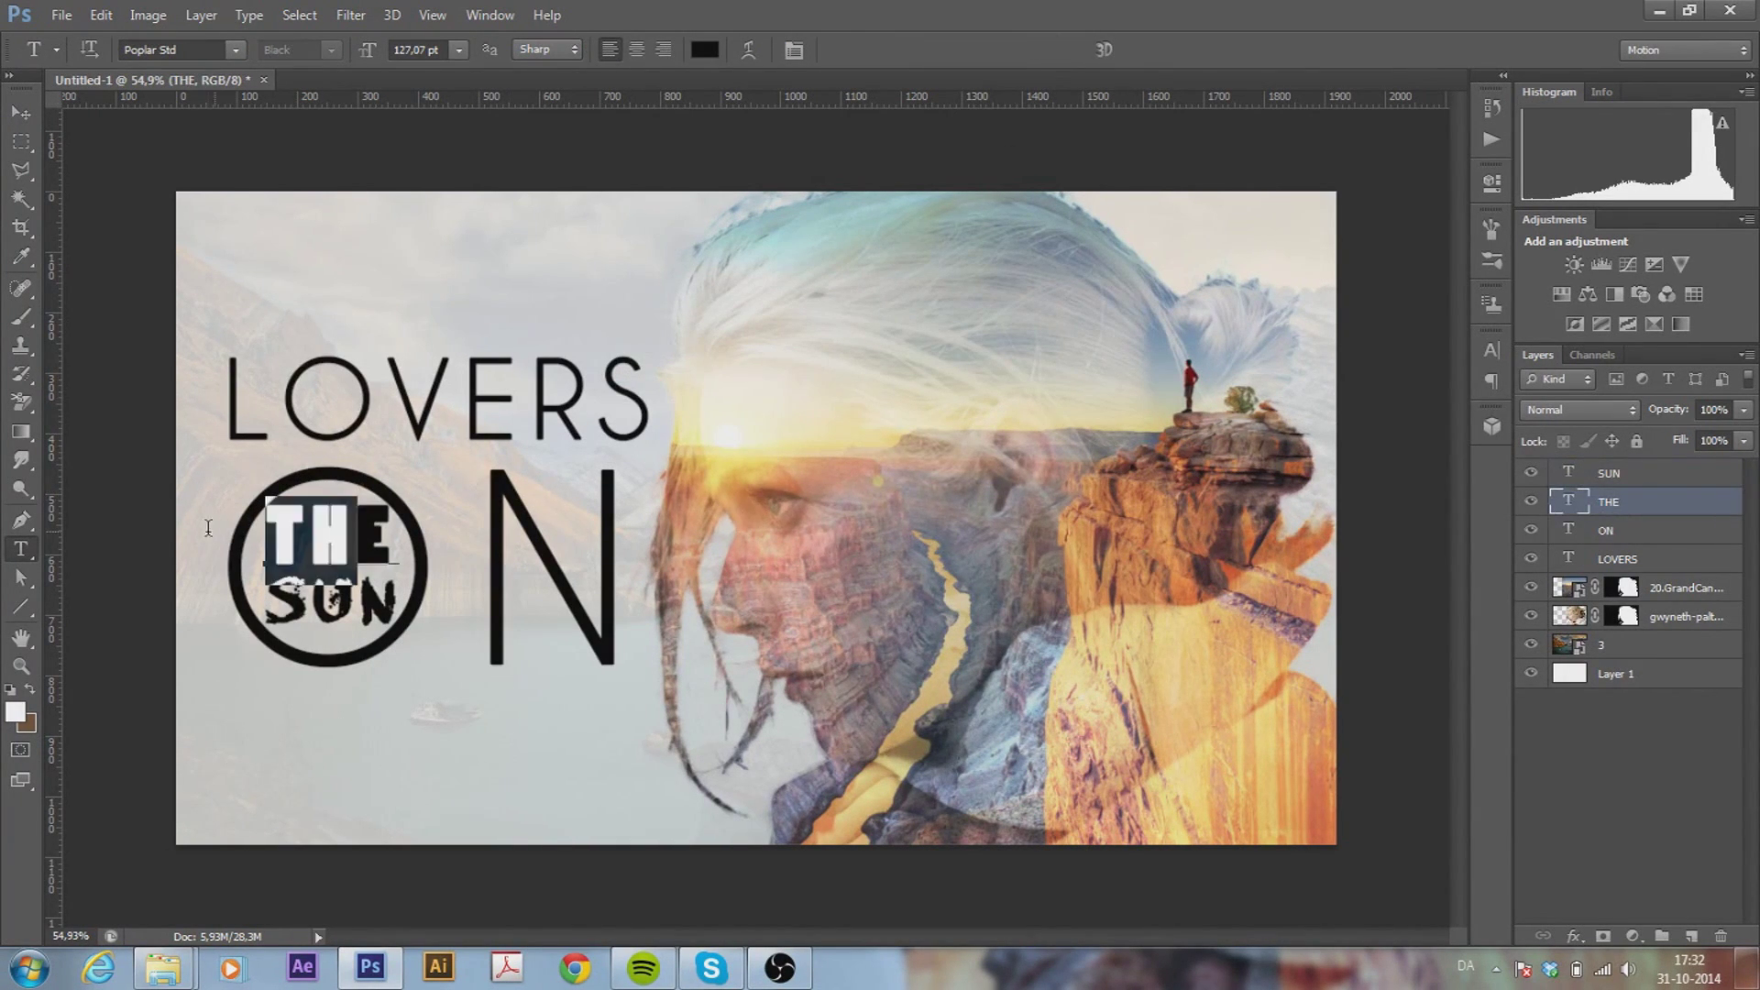
pyautogui.click(964, 50)
pyautogui.click(360, 605)
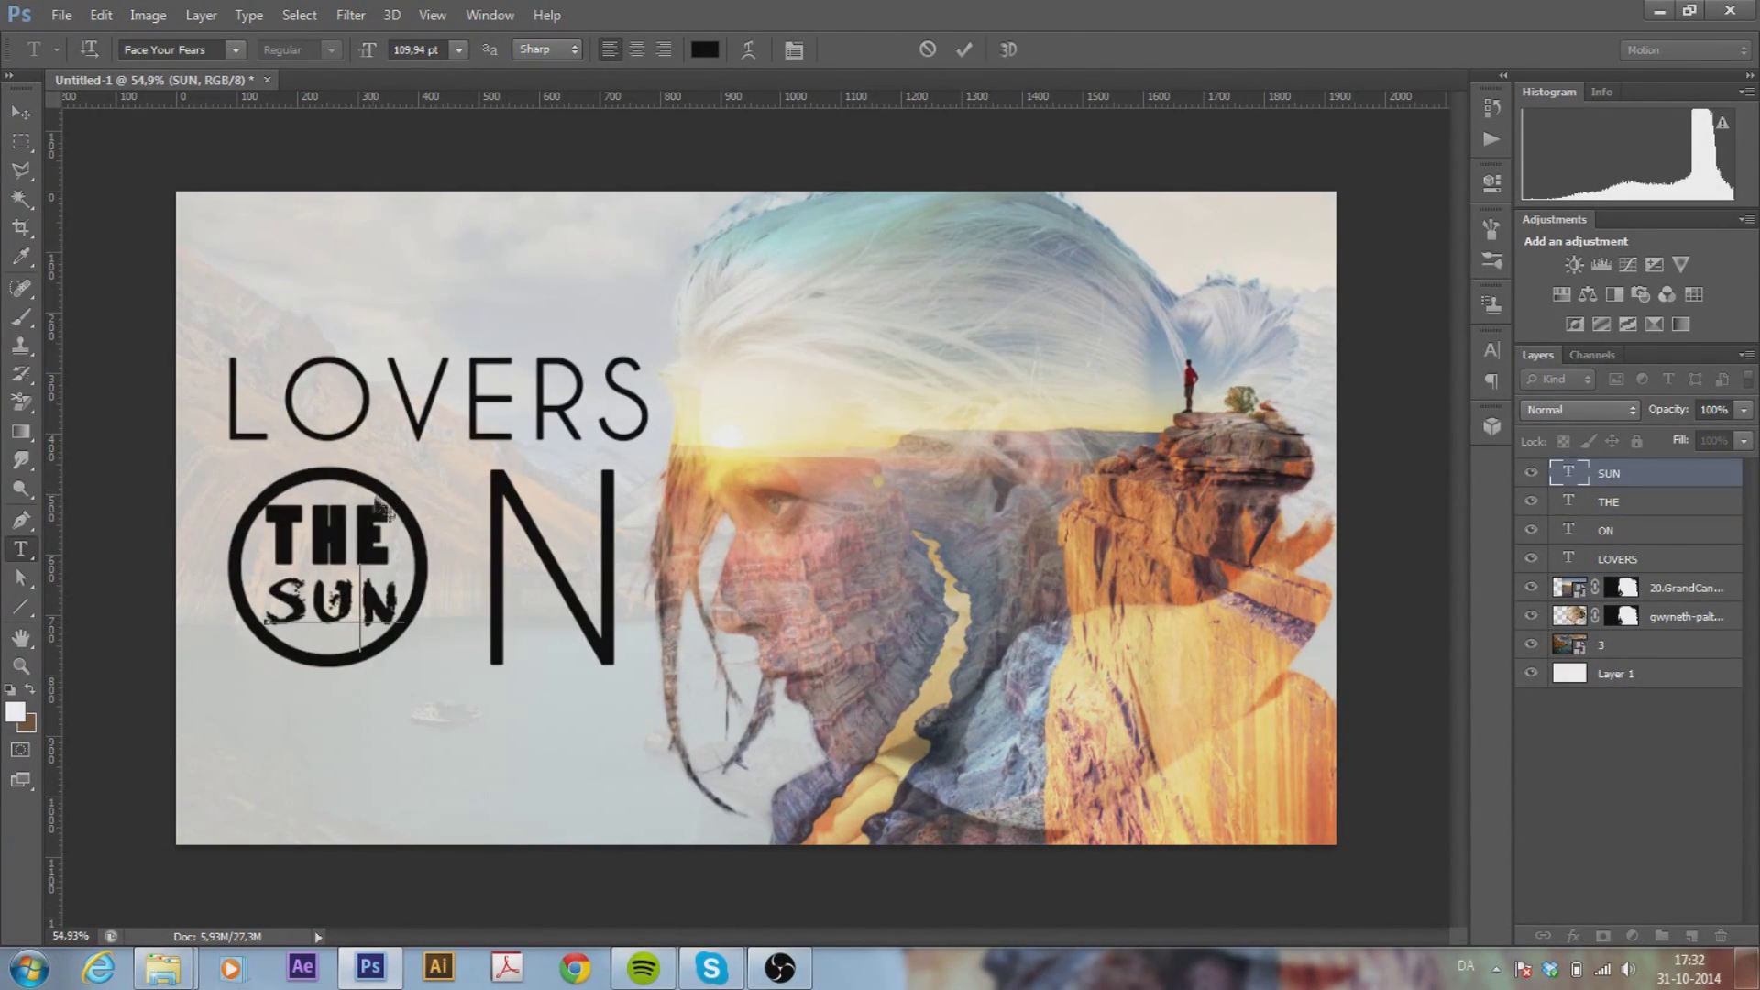
pyautogui.doubleClick(1569, 501)
pyautogui.click(201, 49)
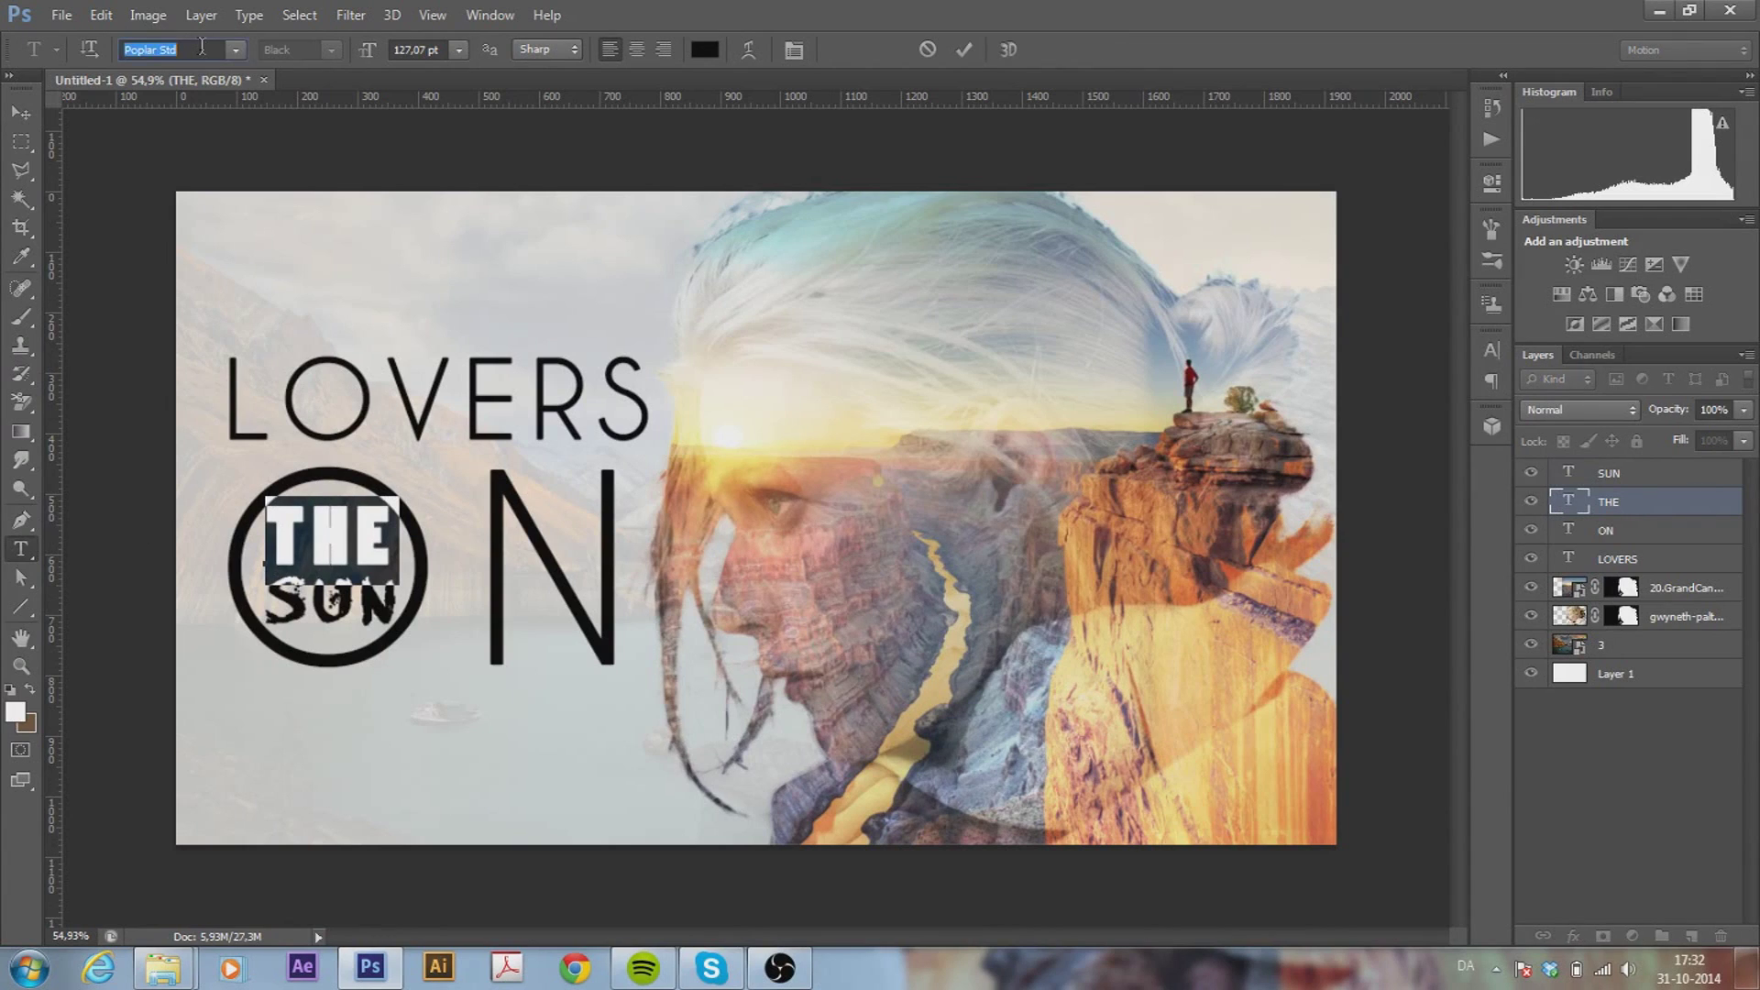
pyautogui.click(964, 49)
pyautogui.hotkey('ctrl', 't')
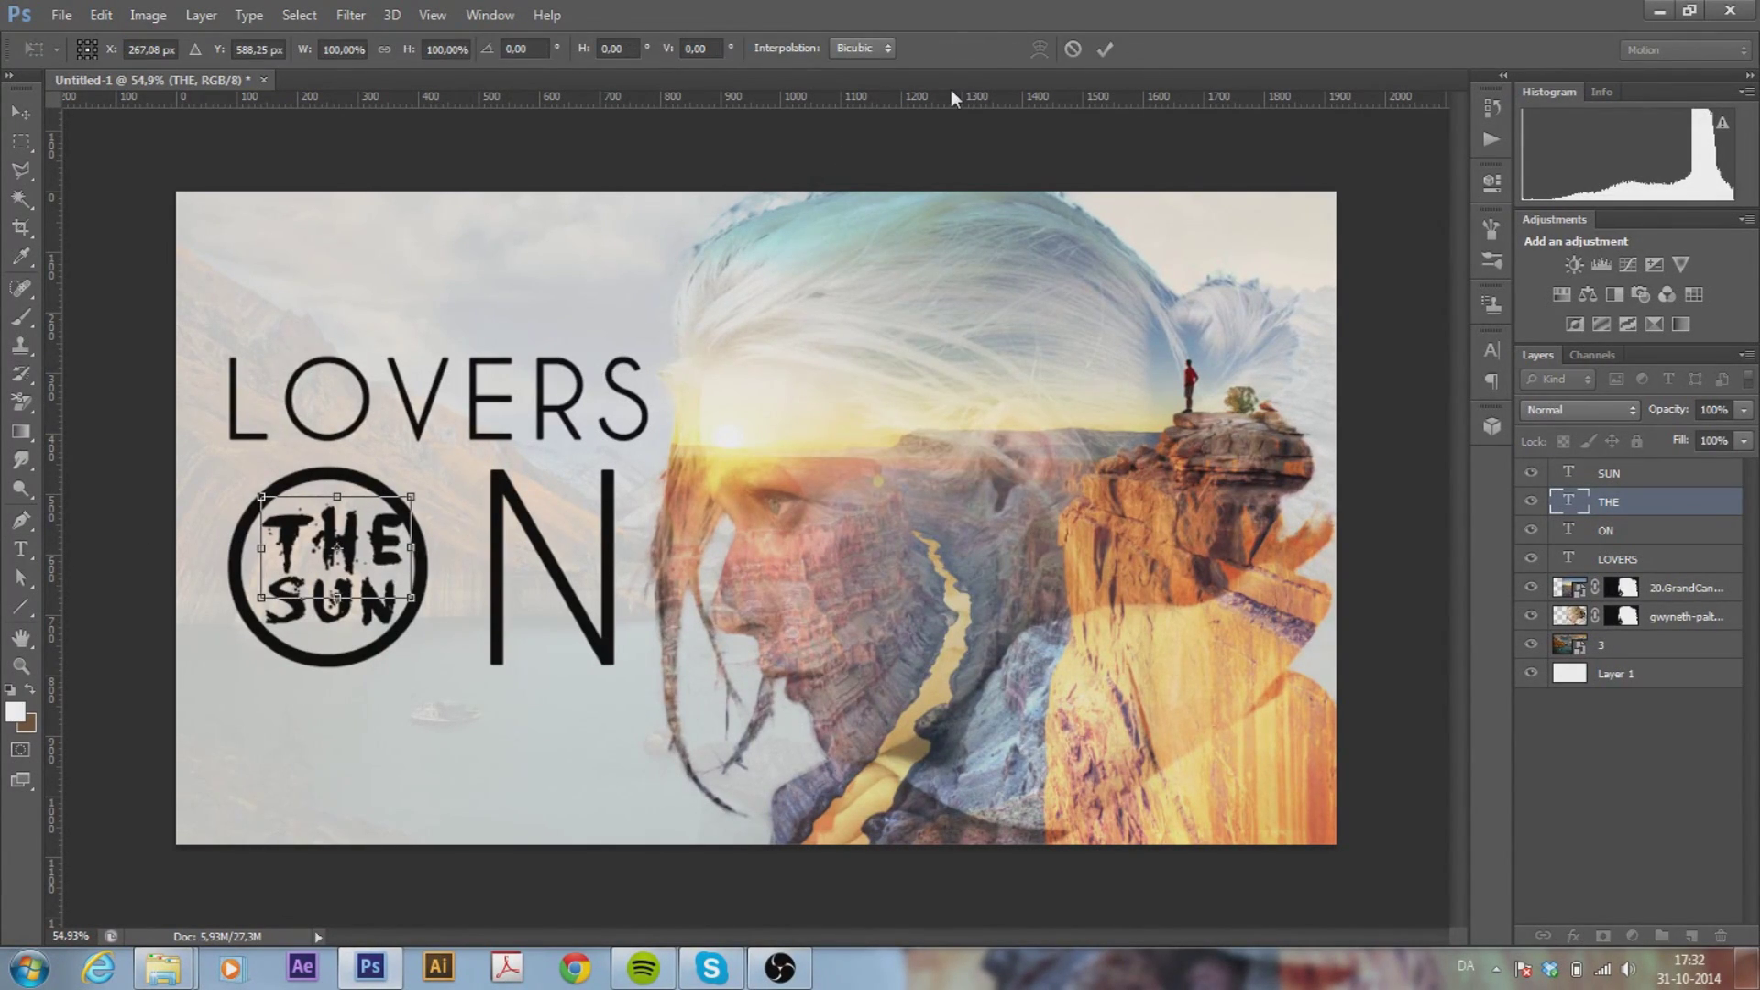
pyautogui.click(1105, 49)
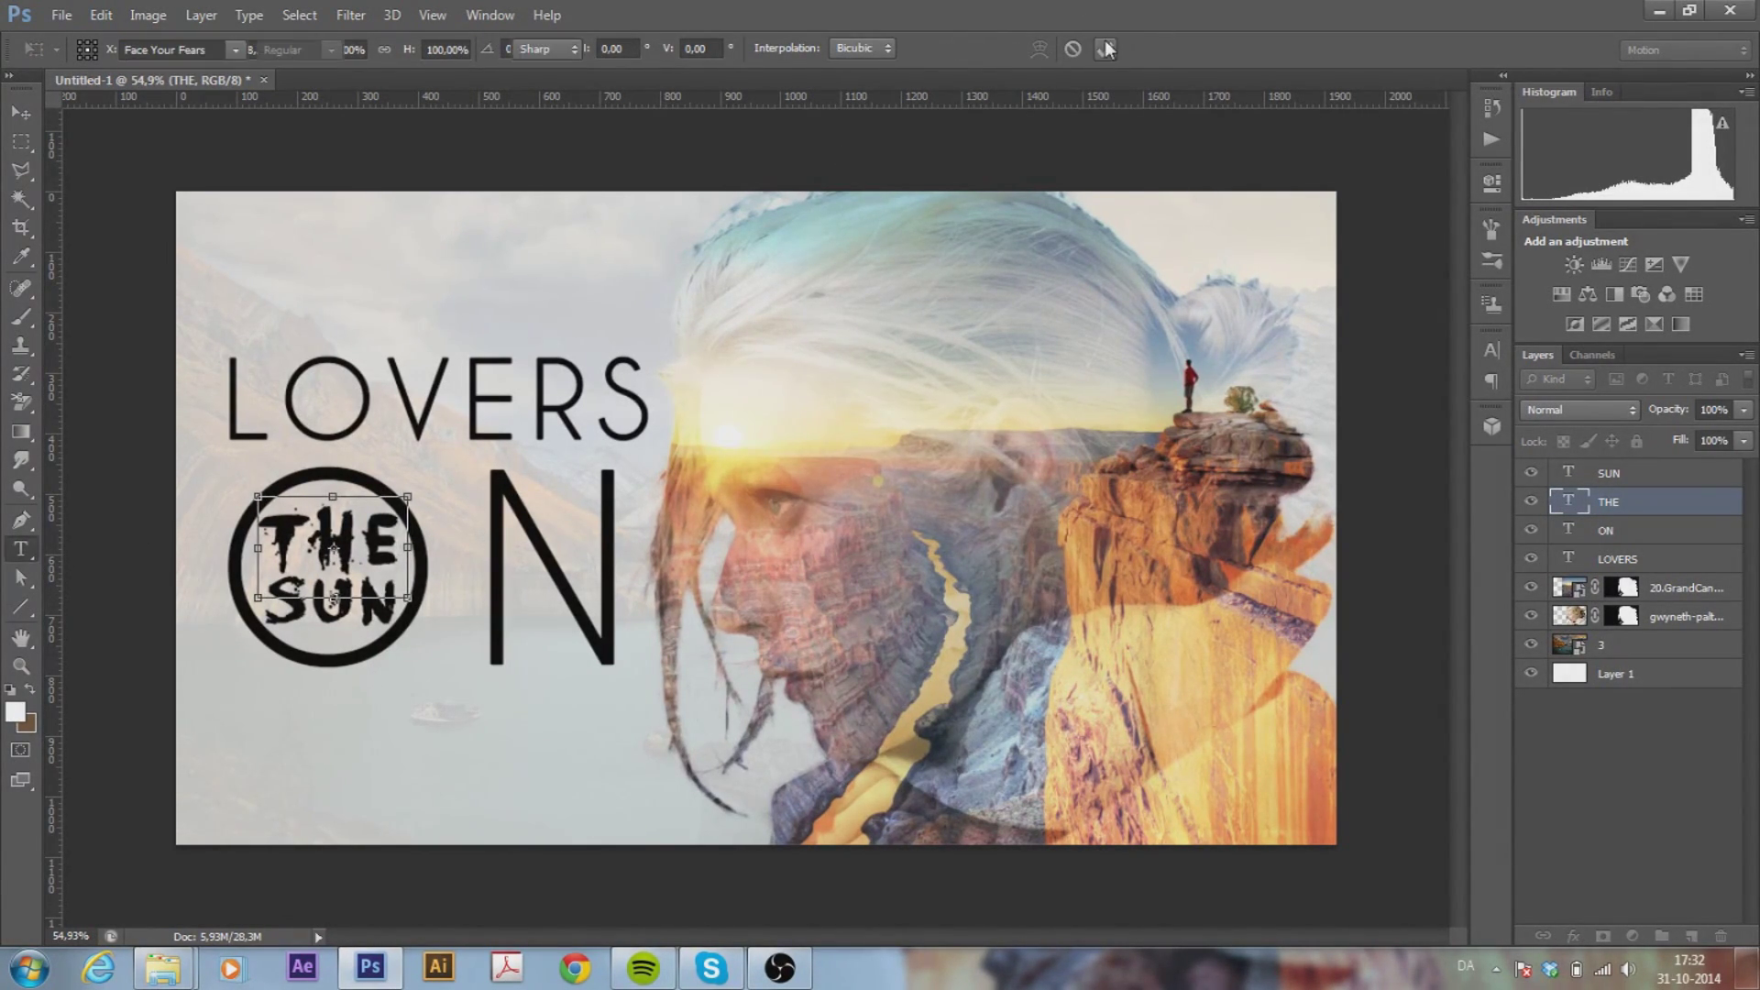
pyautogui.doubleClick(1569, 559)
# Set LOVERS in Pristina and centre it horizontally with ON
pyautogui.click(235, 49)
pyautogui.click(378, 568)
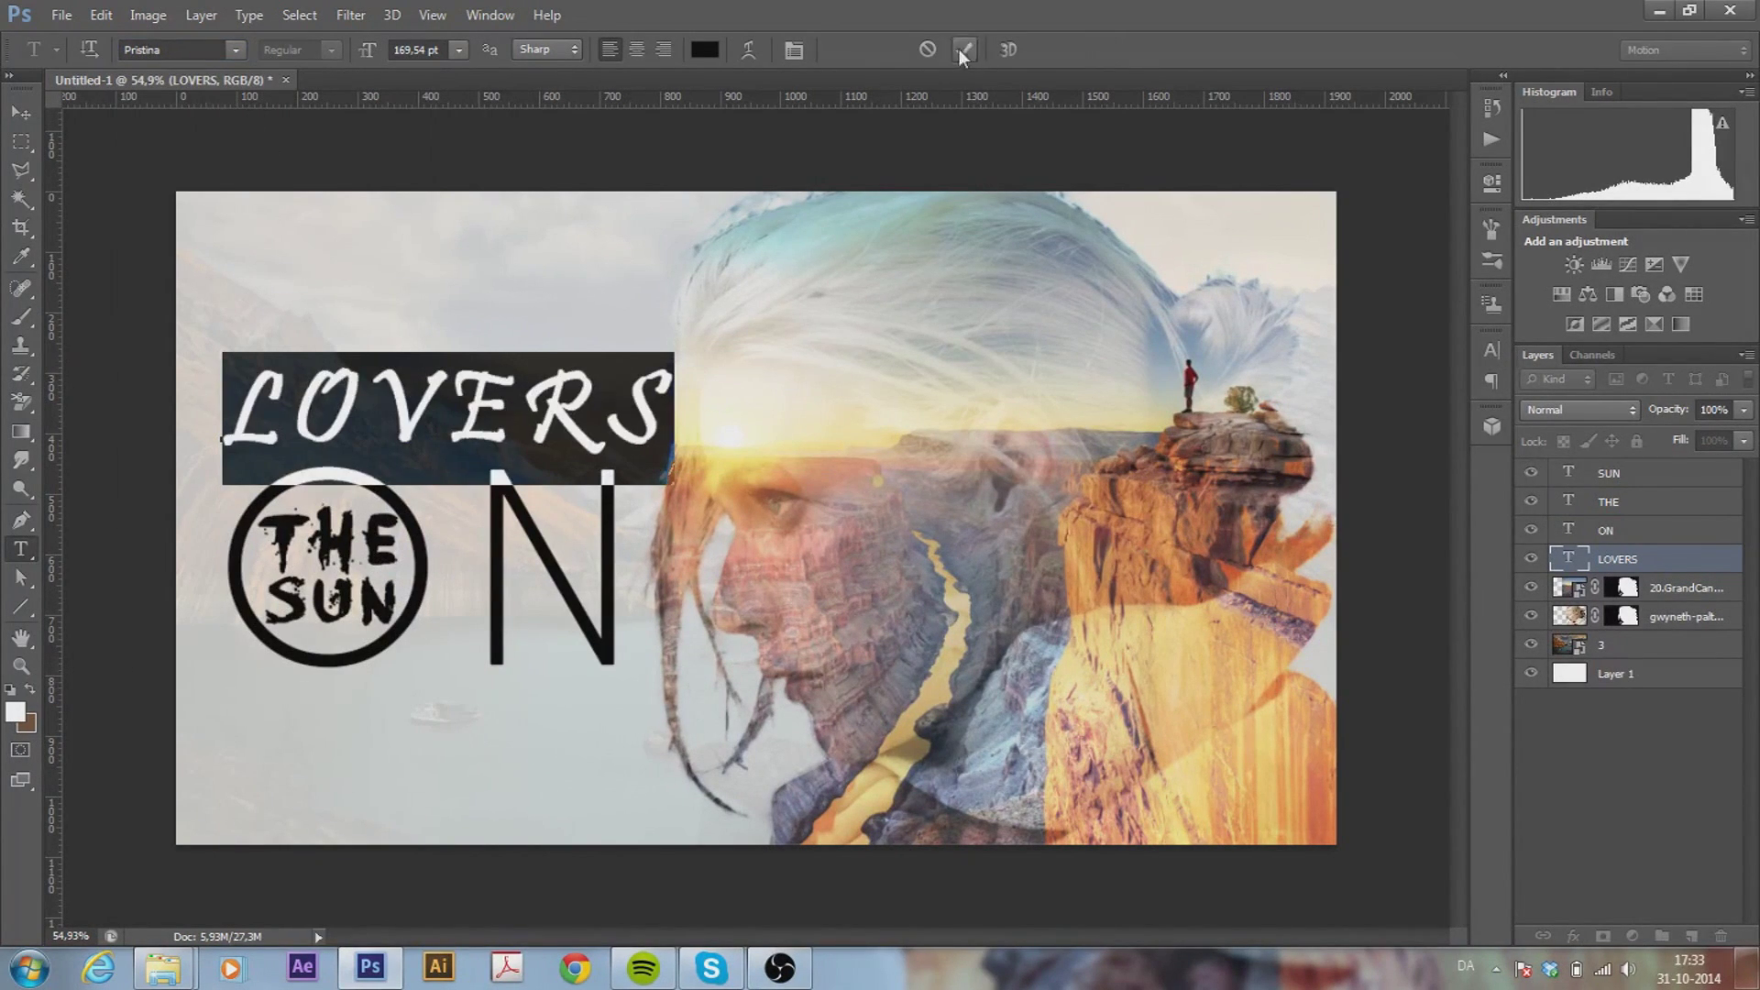
pyautogui.click(964, 49)
pyautogui.hotkey('ctrl', 't')
pyautogui.press('Return')
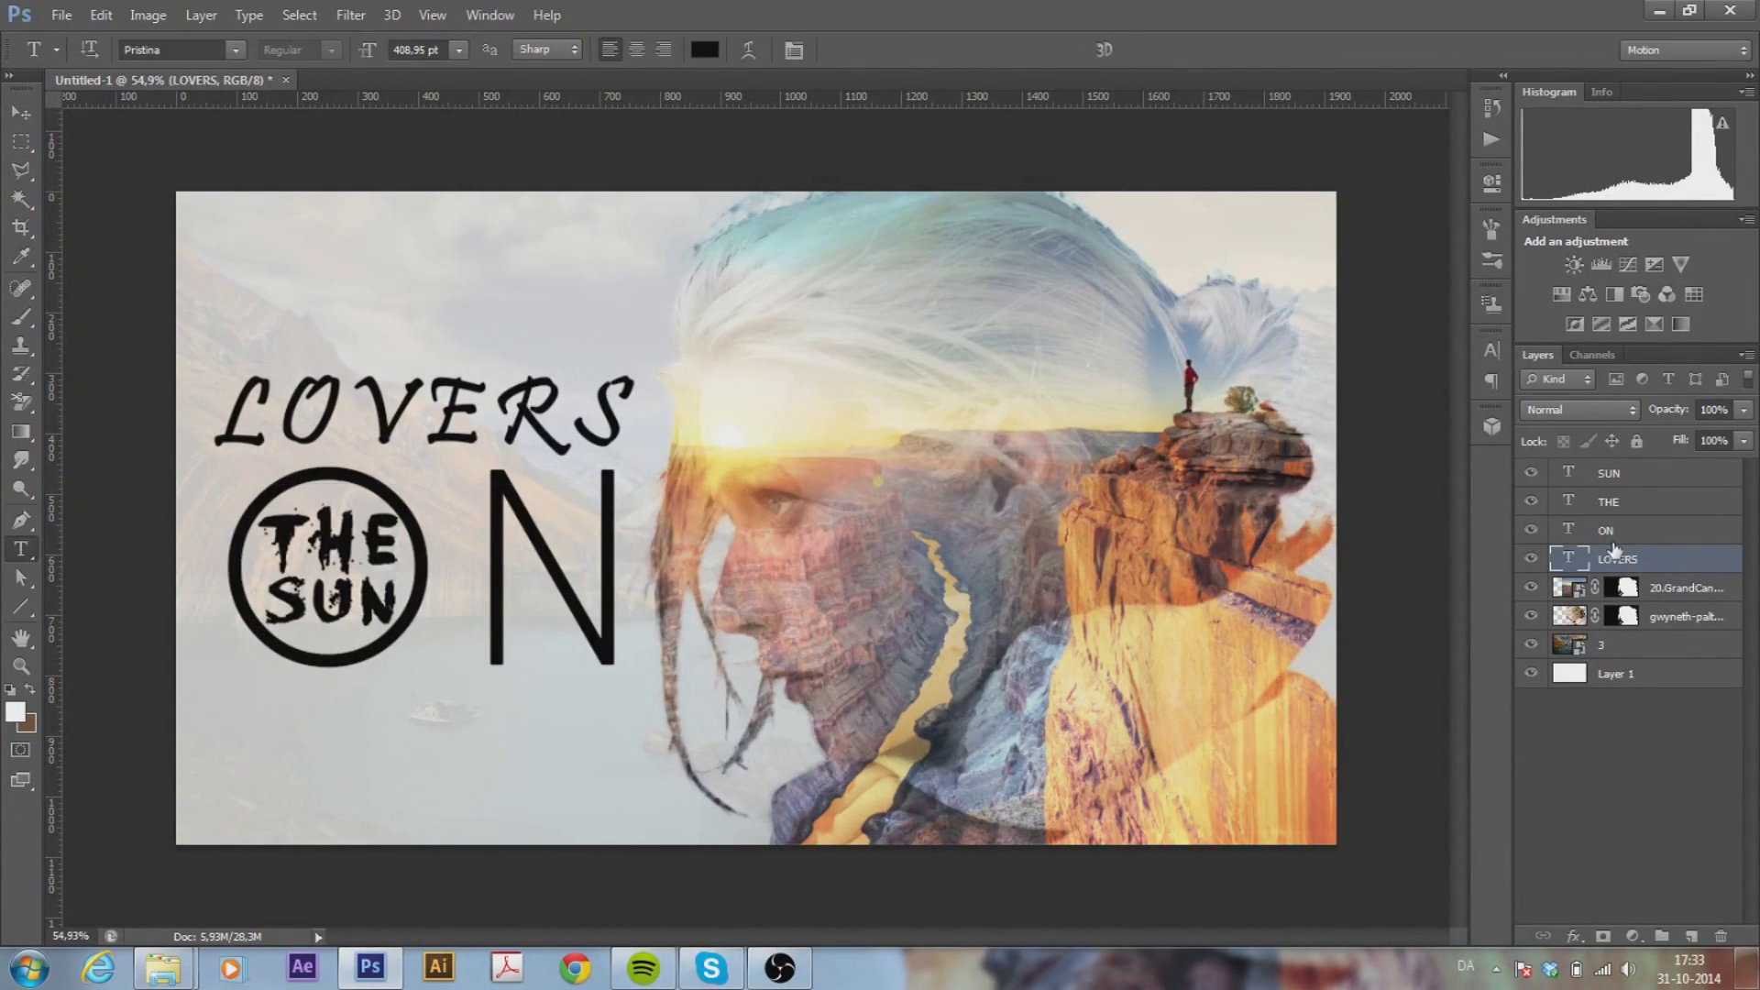
pyautogui.keyDown('ctrl'); pyautogui.click(1606, 530); pyautogui.keyUp('ctrl')
pyautogui.press('v')
pyautogui.click(548, 50)
# Align THE and SUN on their horizontal centres inside the O
pyautogui.click(1629, 475)
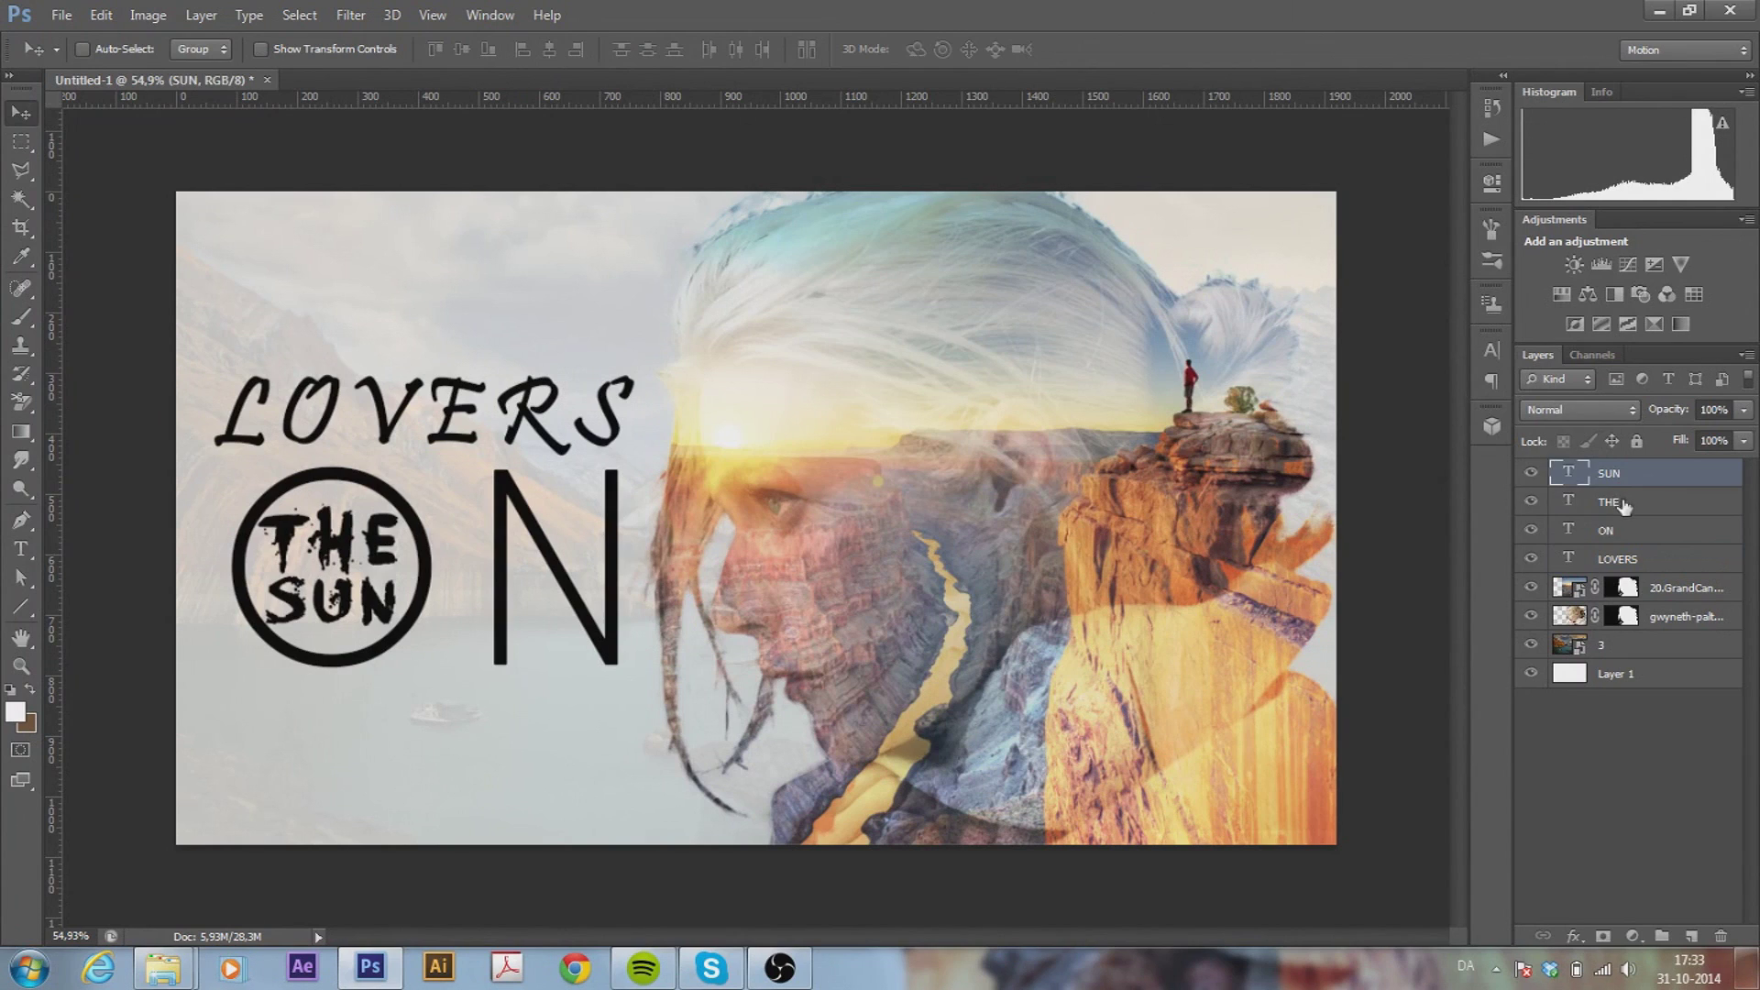
pyautogui.hotkey('ctrl', 't')
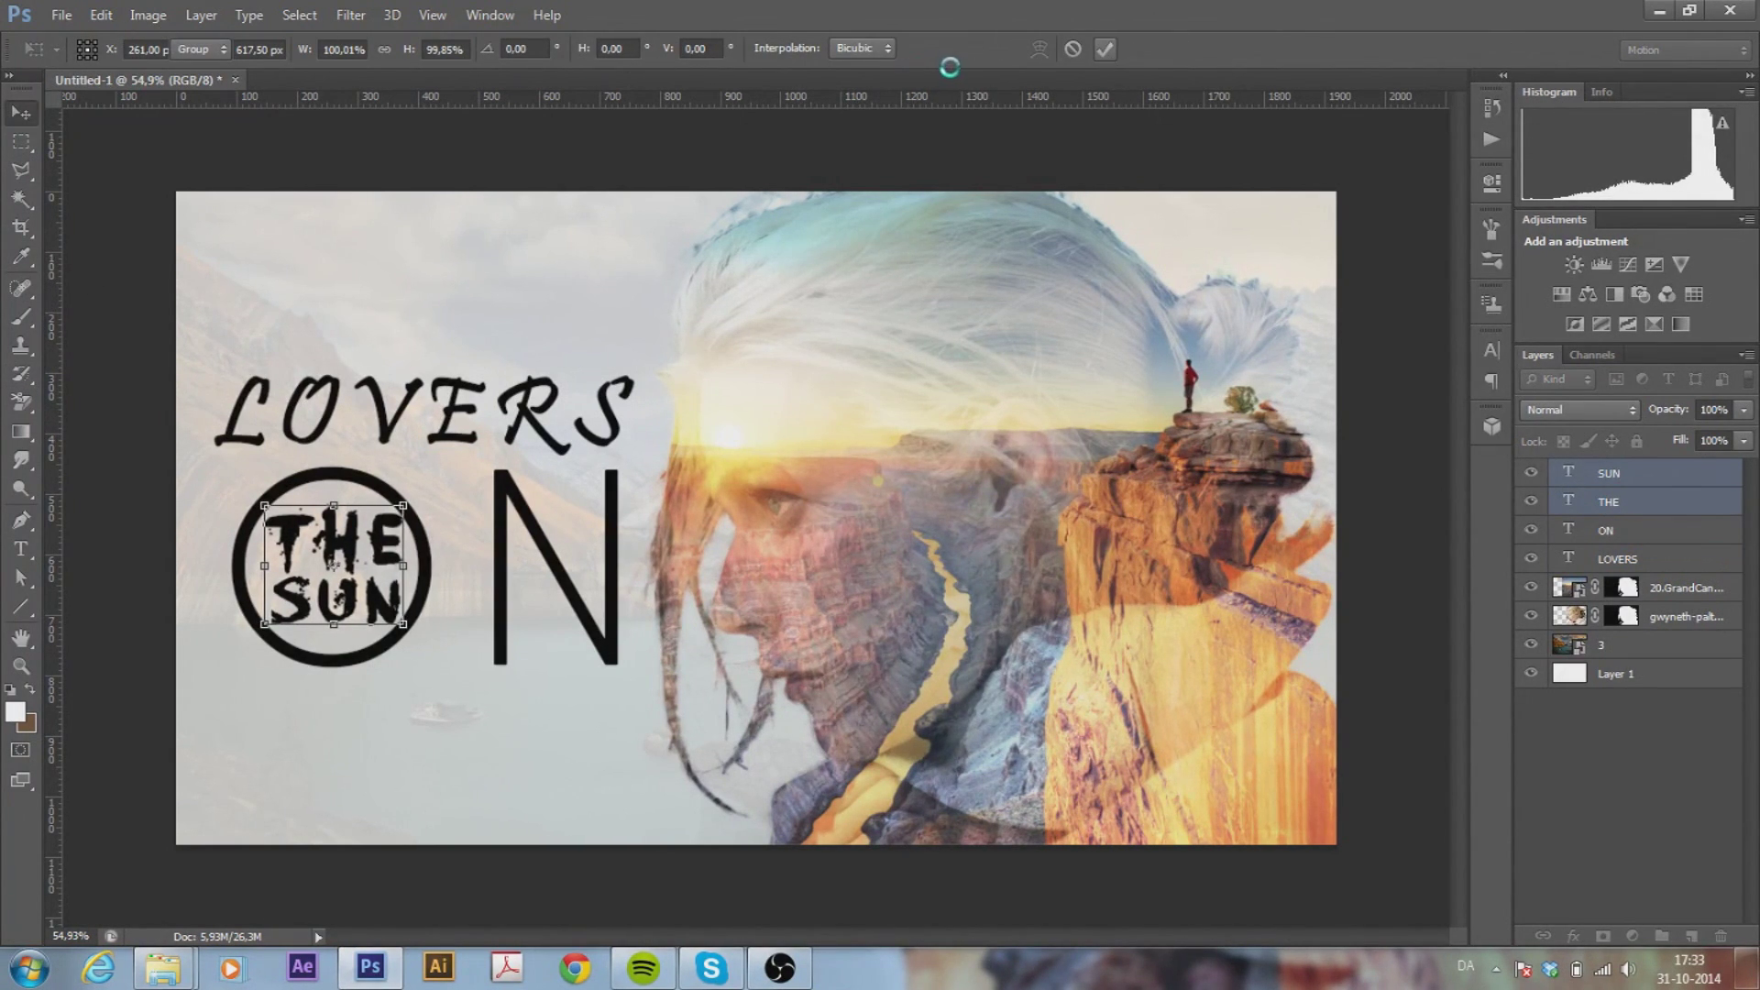
pyautogui.press('Return')
pyautogui.moveTo(1639, 515); pyautogui.dragTo(1624, 486)
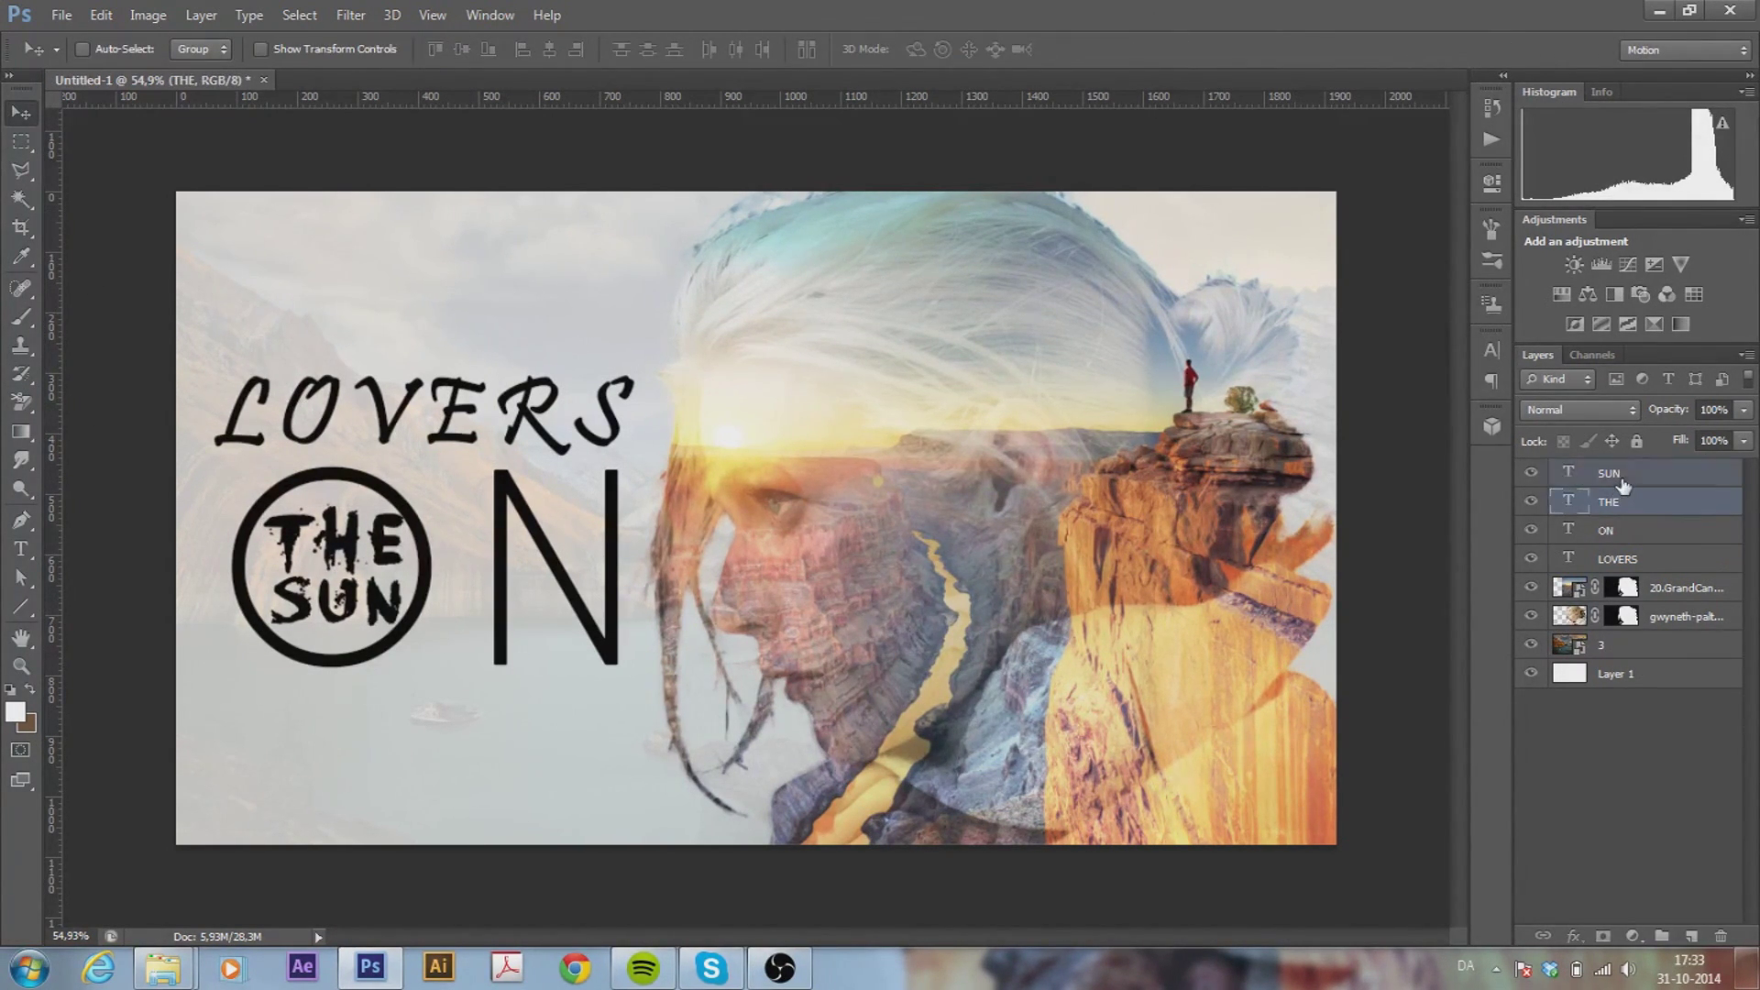
pyautogui.click(550, 50)
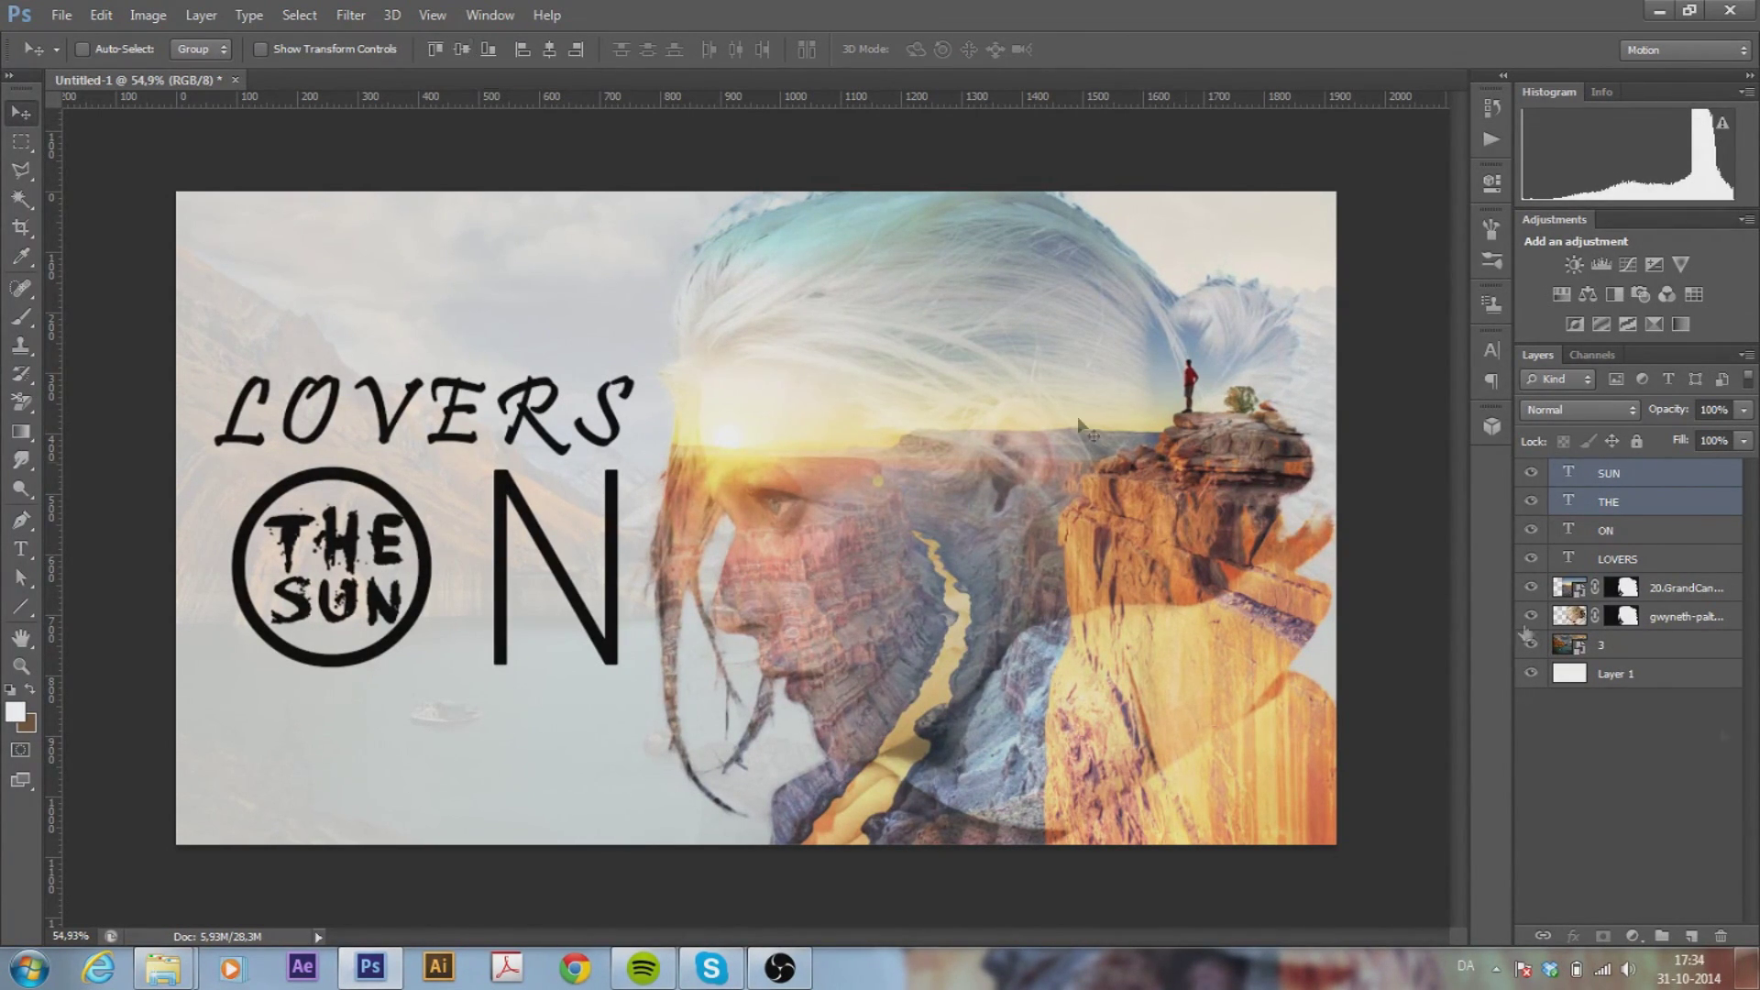
pyautogui.keyDown('ctrl'); pyautogui.keyDown('shift'); pyautogui.click(513, 550); pyautogui.keyUp('shift'); pyautogui.keyUp('ctrl')
pyautogui.keyDown('ctrl'); pyautogui.keyDown('shift'); pyautogui.click(527, 439); pyautogui.keyUp('shift'); pyautogui.keyUp('ctrl')
pyautogui.click(1609, 473)
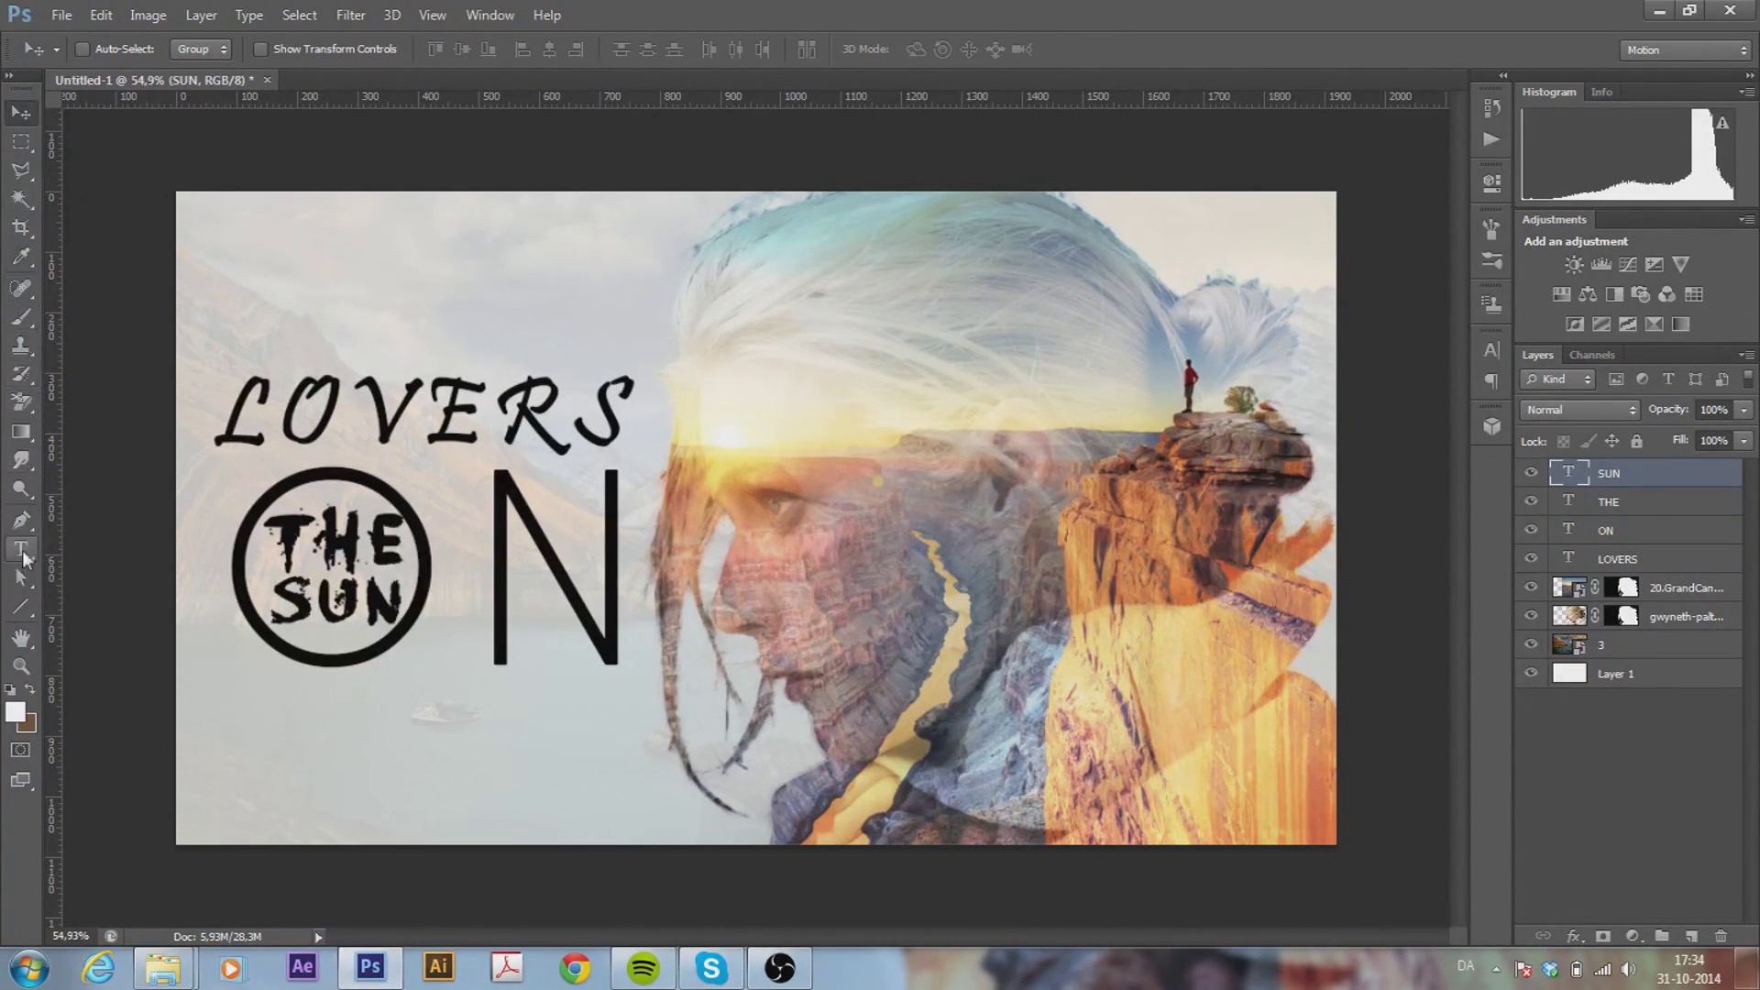
# Make the LOVERS, ON and THE text white
pyautogui.click(22, 548)
pyautogui.click(704, 49)
pyautogui.click(1165, 612)
pyautogui.click(704, 50)
pyautogui.click(1179, 616)
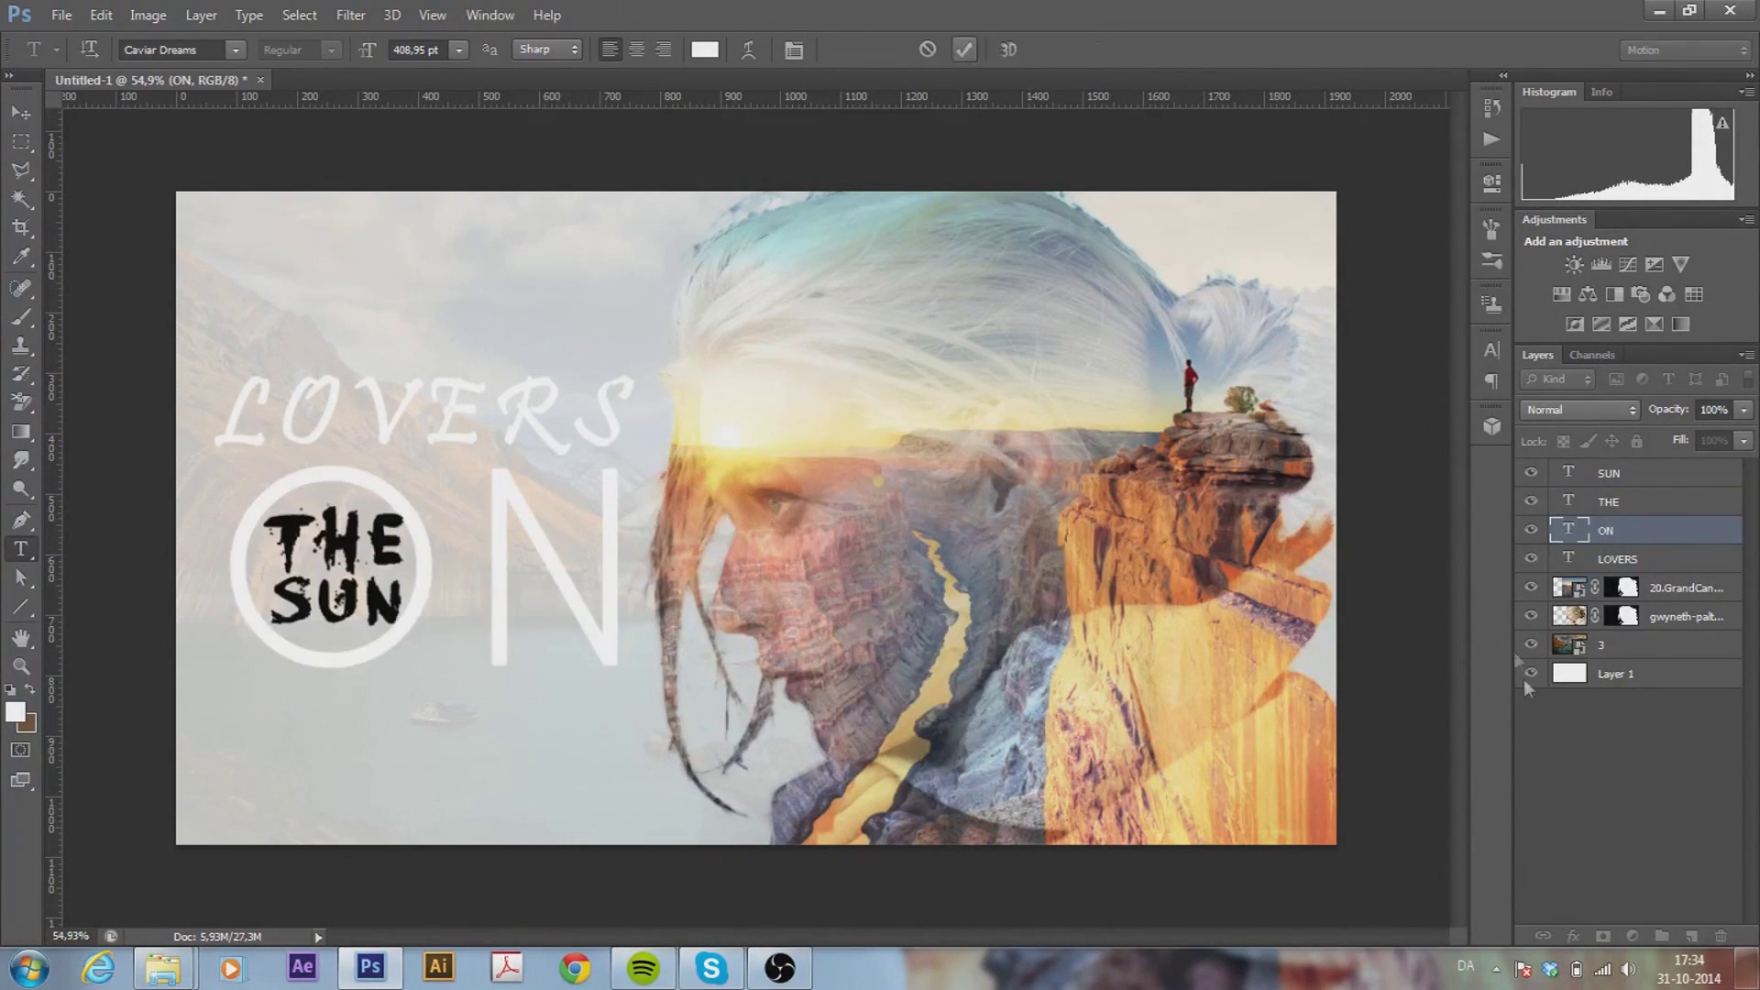
pyautogui.click(1531, 530)
pyautogui.doubleClick(1569, 501)
pyautogui.click(704, 50)
pyautogui.click(1179, 616)
# Make the SUN text white and show the ON layer again
pyautogui.click(1609, 473)
pyautogui.doubleClick(1569, 473)
pyautogui.click(704, 50)
pyautogui.click(1176, 616)
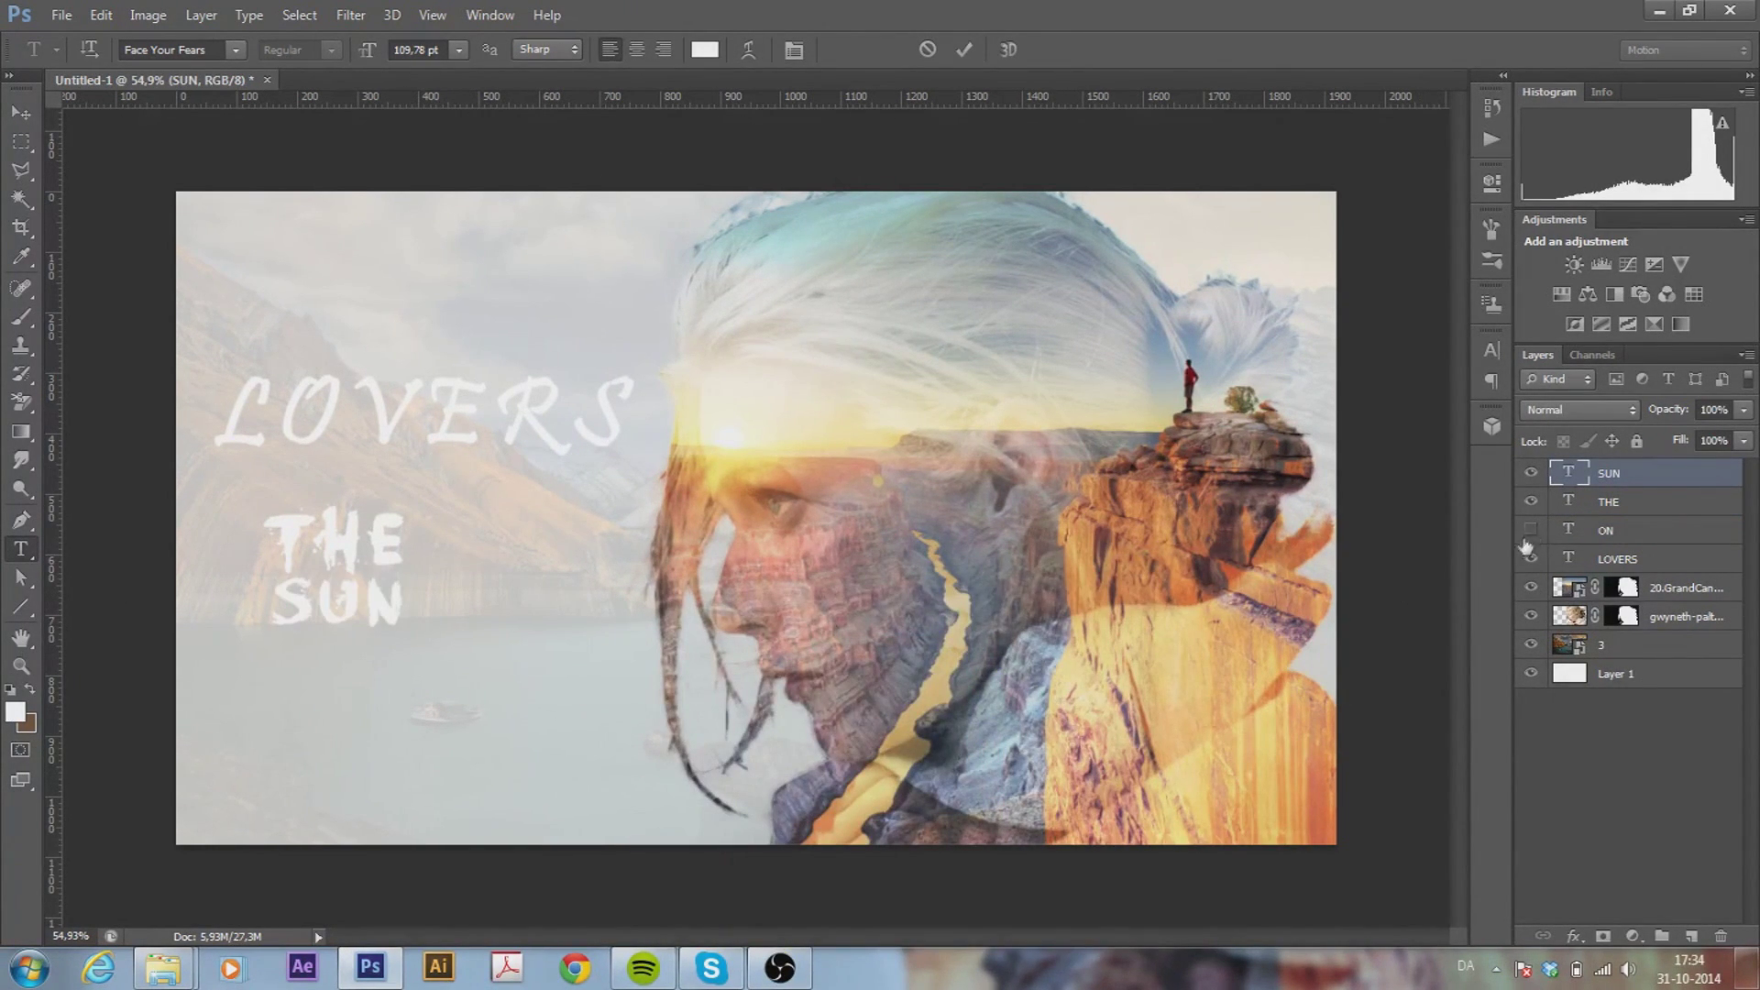
pyautogui.click(1531, 530)
pyautogui.keyDown('shift'); pyautogui.click(1623, 499); pyautogui.keyUp('shift')
pyautogui.hotkey('ctrl', 't')
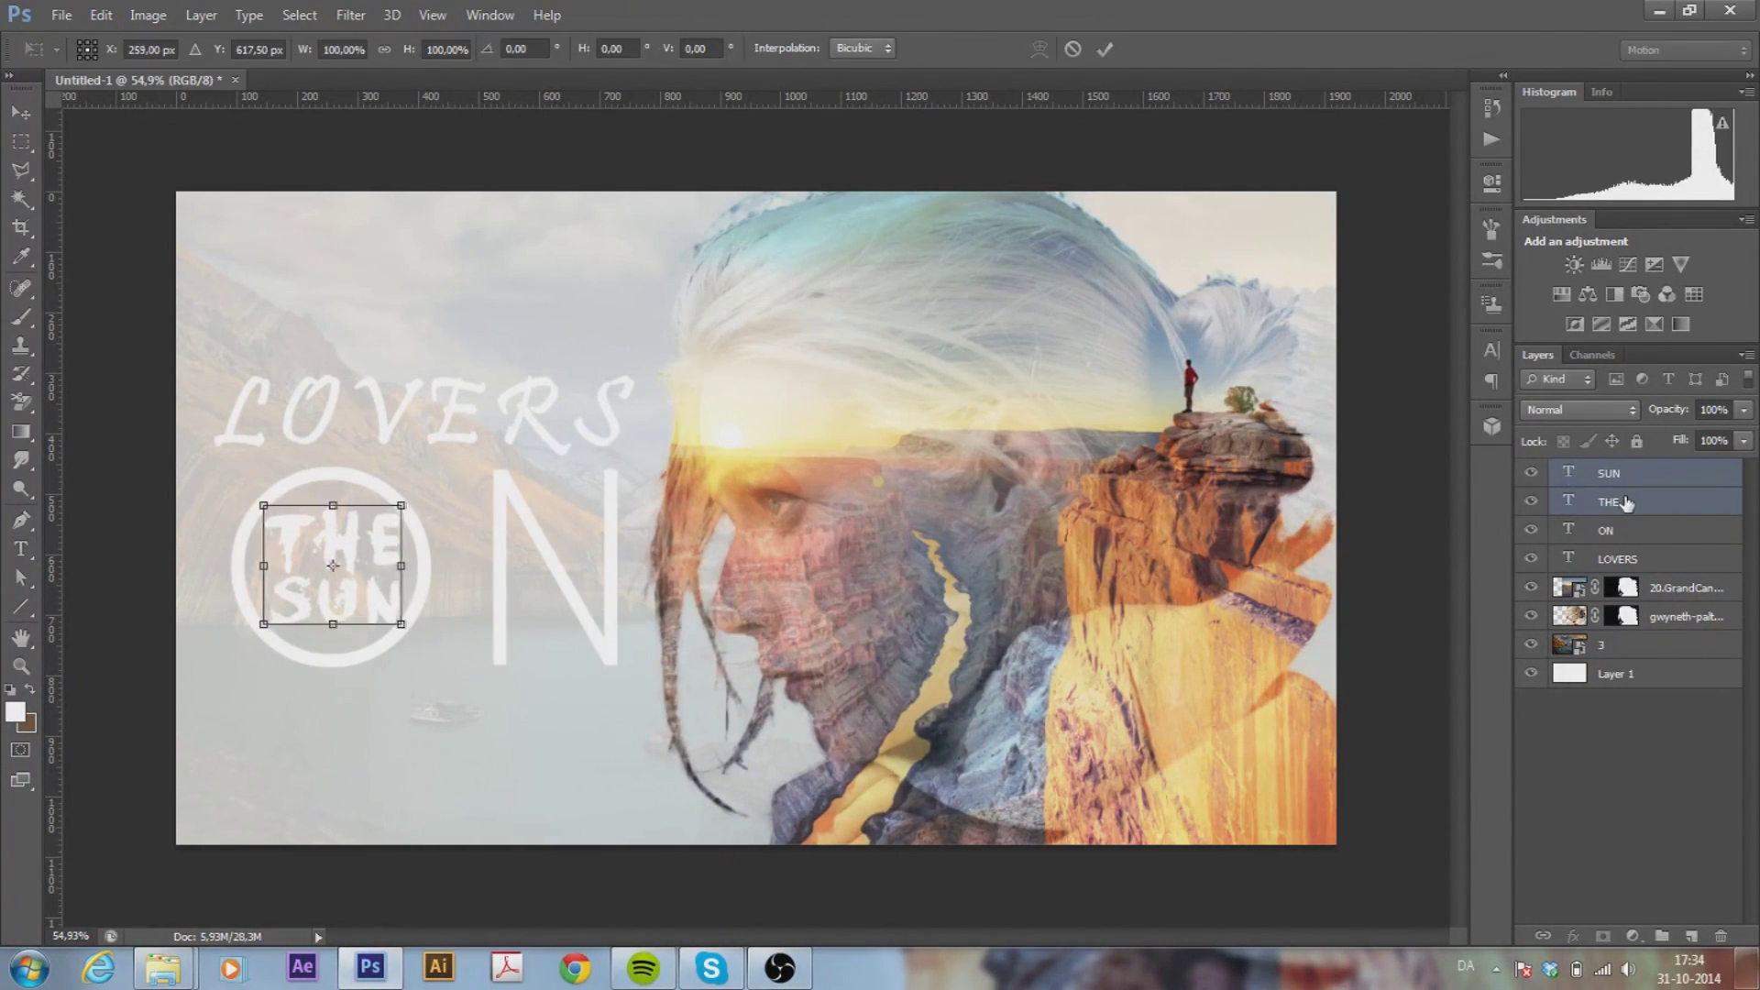
pyautogui.press('Return')
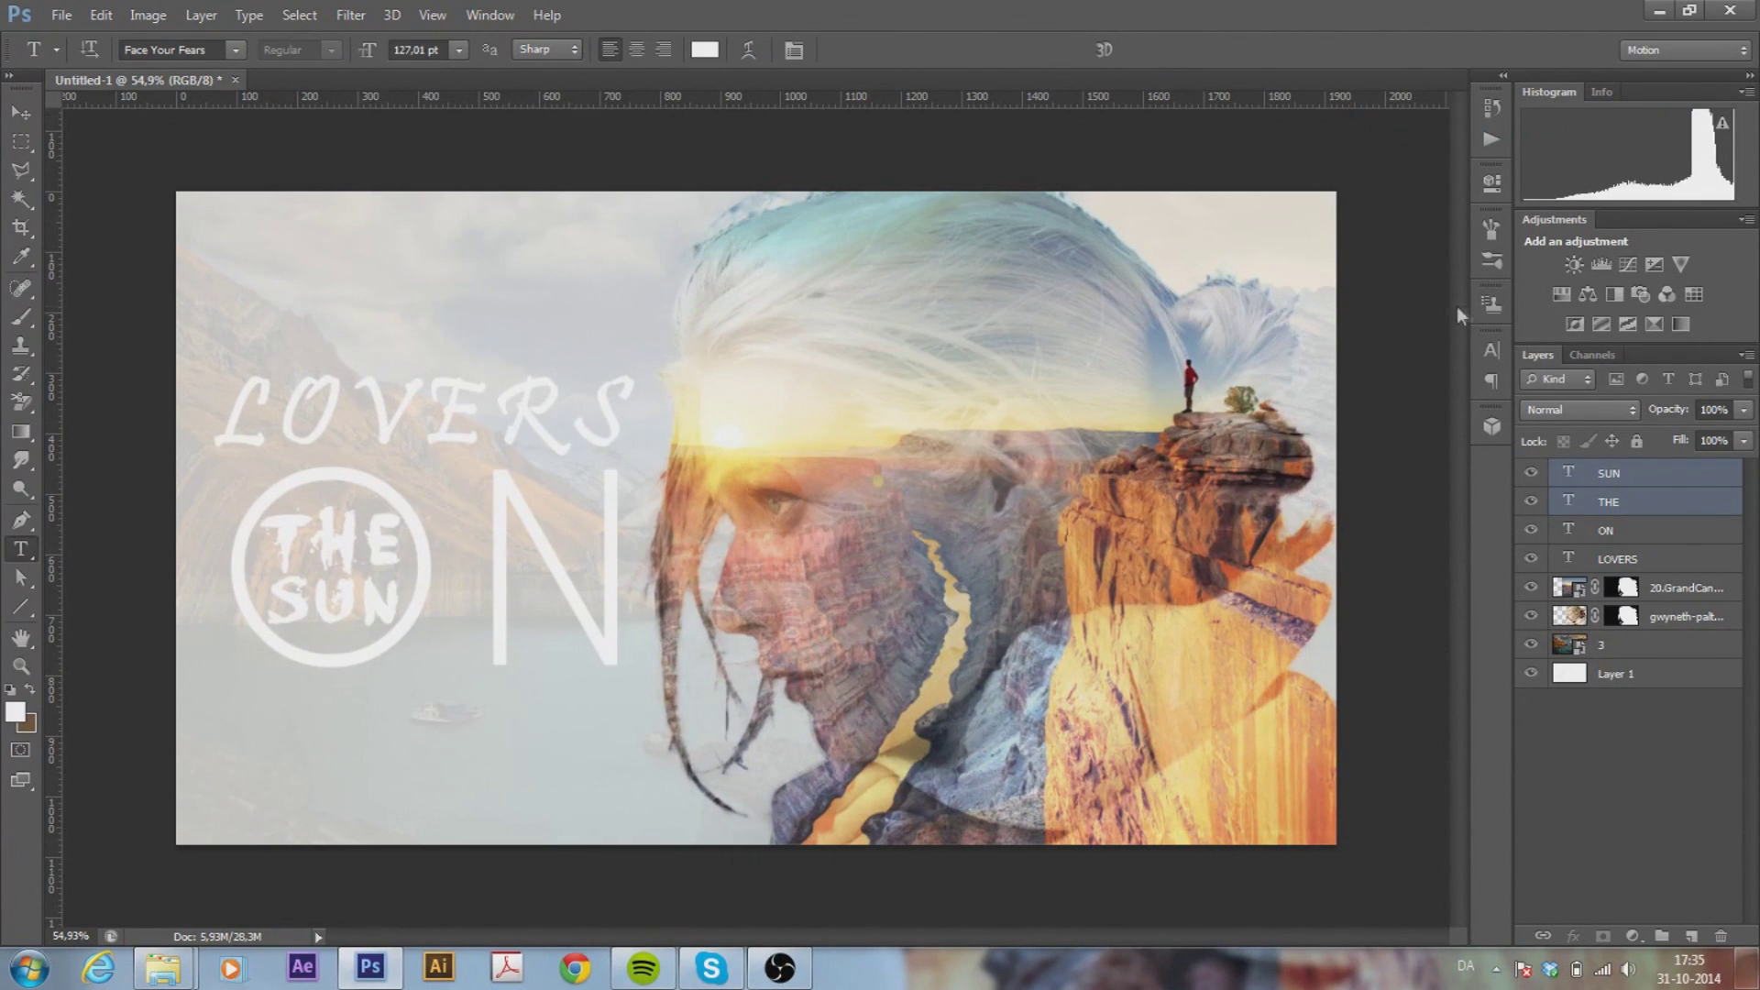
pyautogui.click(1618, 558)
pyautogui.click(1574, 936)
# Add a Drop Shadow to LOVERS: Distance 0, Size 20, Opacity 15%
pyautogui.click(1259, 239)
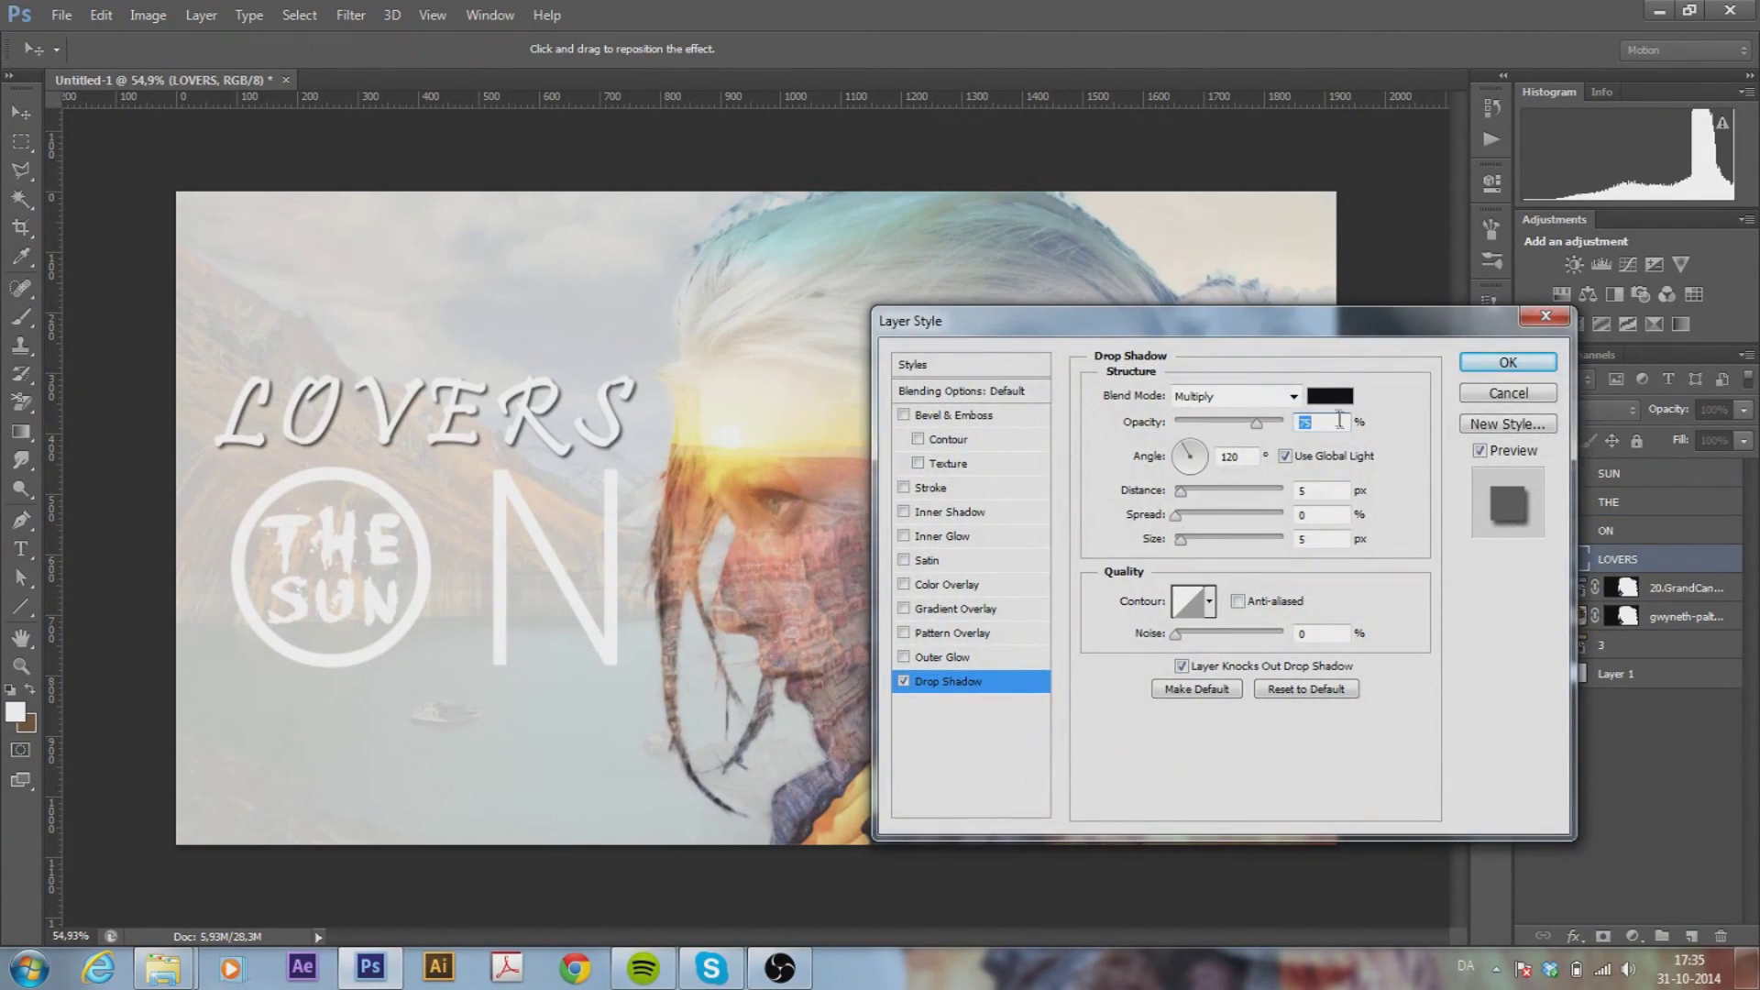
pyautogui.scroll(-5, 1320, 490)
pyautogui.scroll(6, 1326, 534)
pyautogui.scroll(10, 1327, 534)
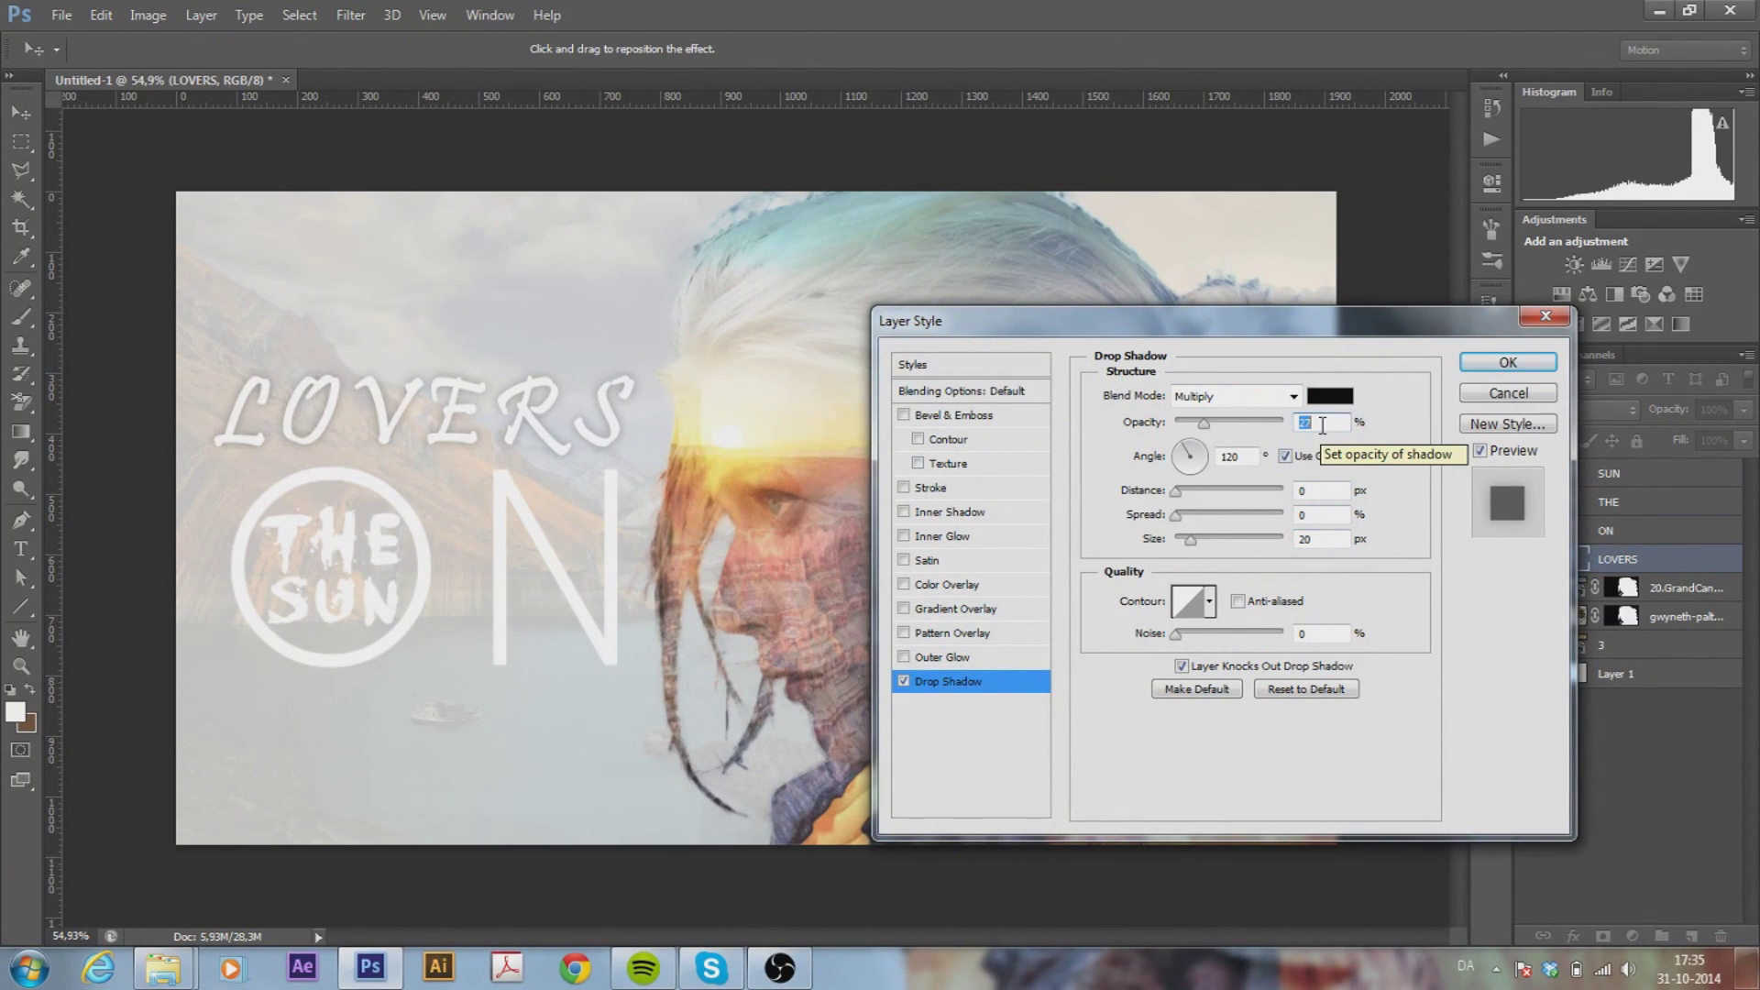
pyautogui.hotkey('shift', 'Down')
pyautogui.hotkey('shift', 'Down')
pyautogui.hotkey('shift', 'Down')
pyautogui.press('Return')
# Copy the LOVERS layer style and paste it onto SUN, THE and ON
pyautogui.rightClick(1632, 558)
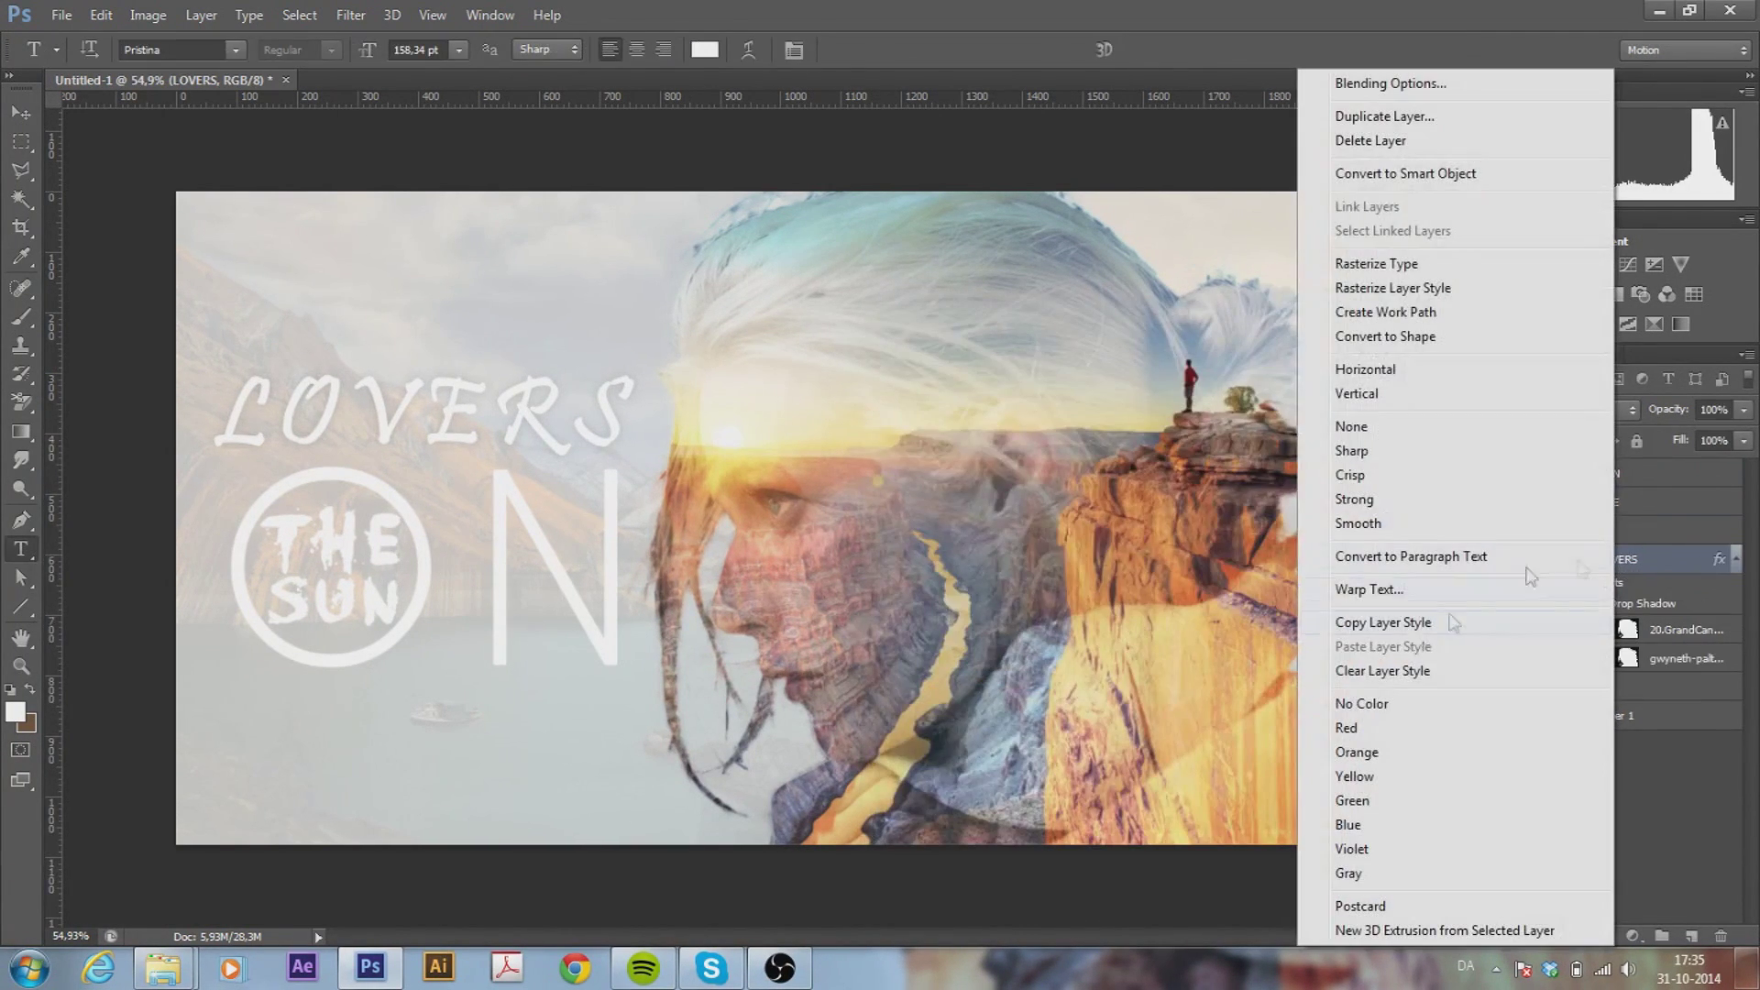
pyautogui.click(1424, 617)
pyautogui.click(1614, 473)
pyautogui.keyDown('shift'); pyautogui.click(1614, 530); pyautogui.keyUp('shift')
pyautogui.rightClick(1632, 499)
pyautogui.click(1406, 646)
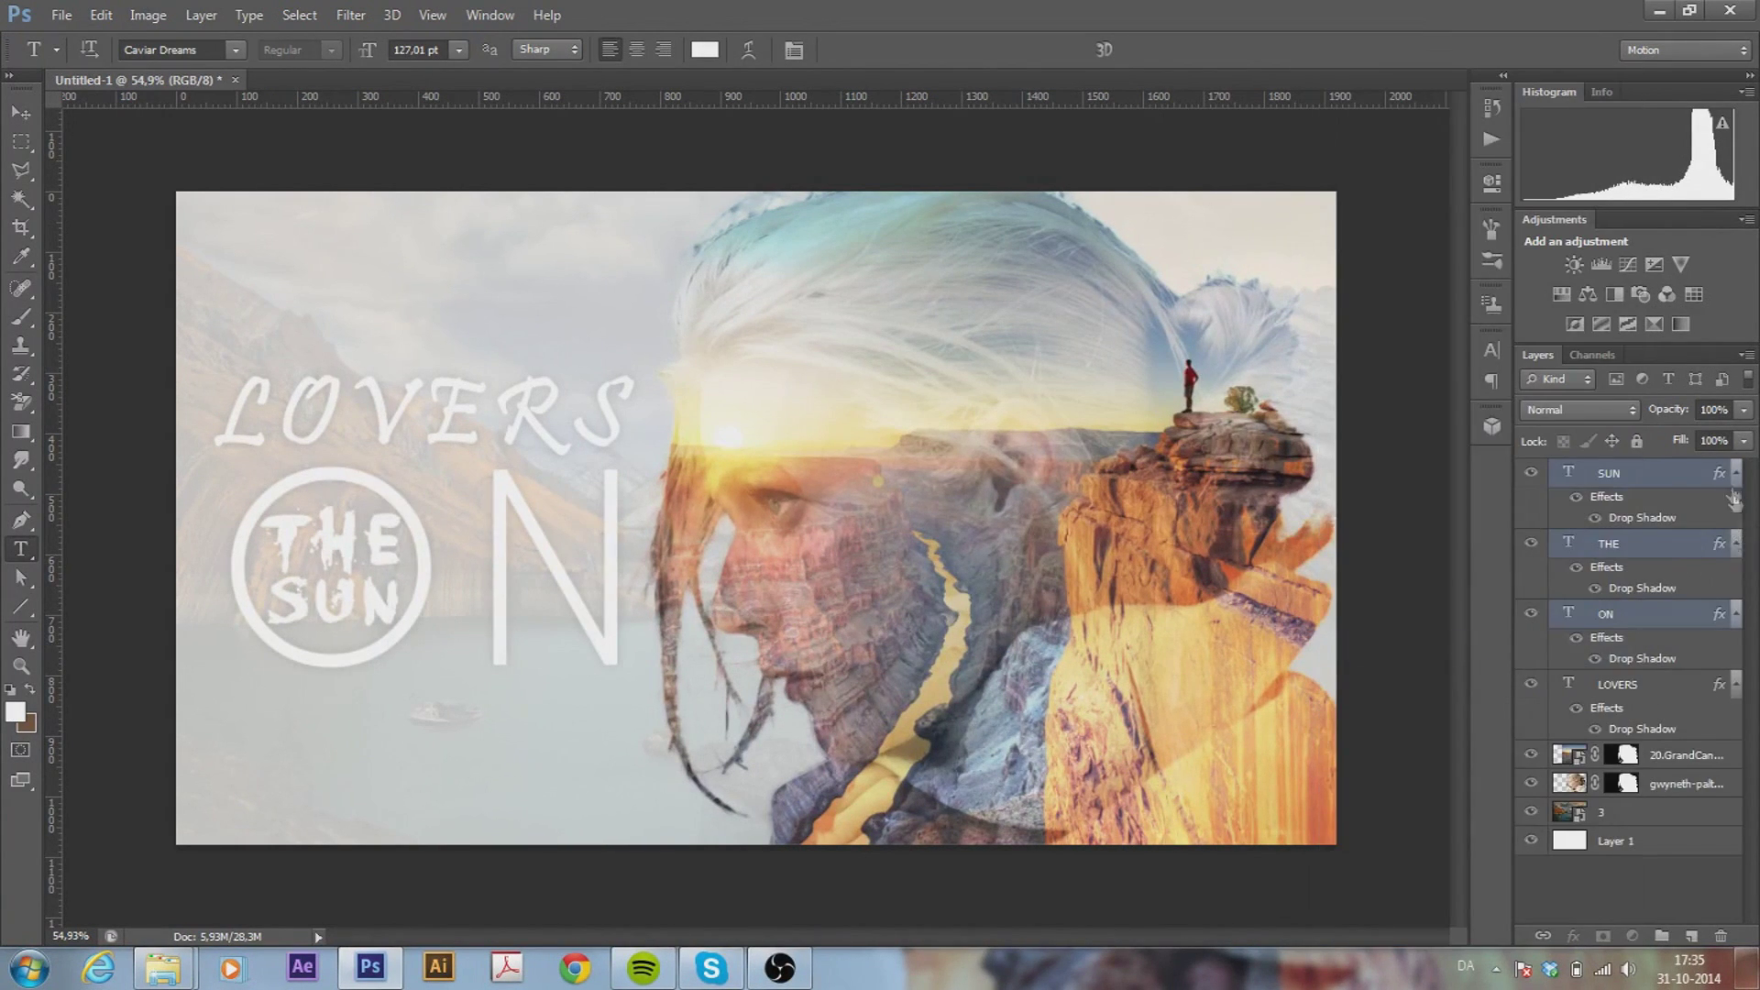